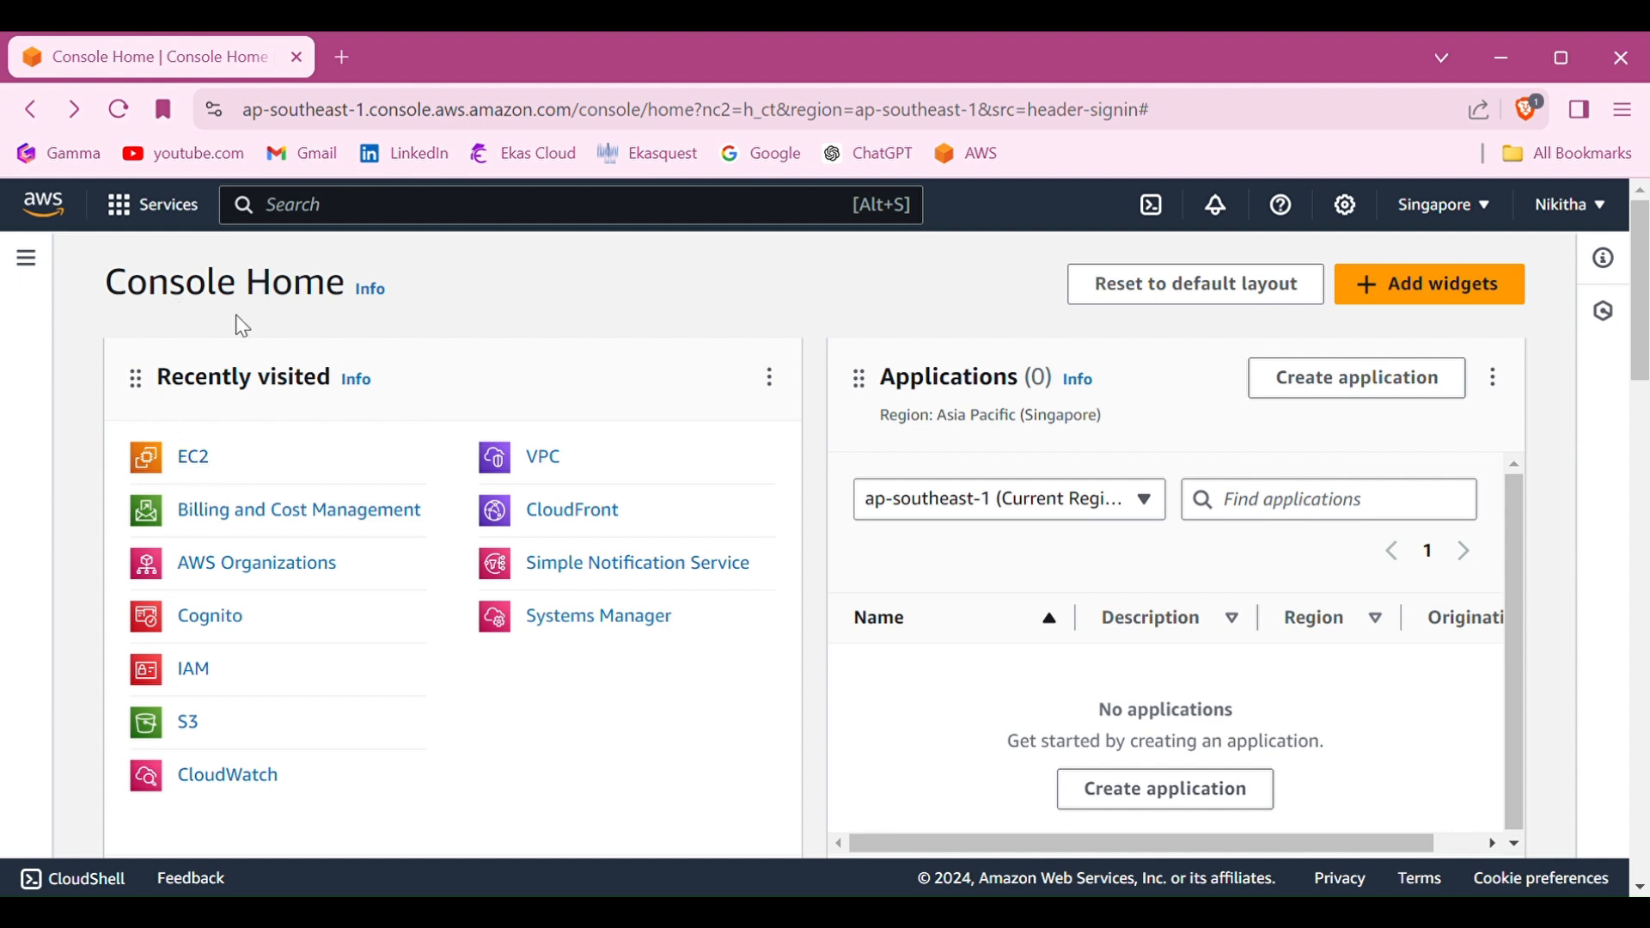
Open the Auto Scaling Groups page of the EC2 service
click(208, 468)
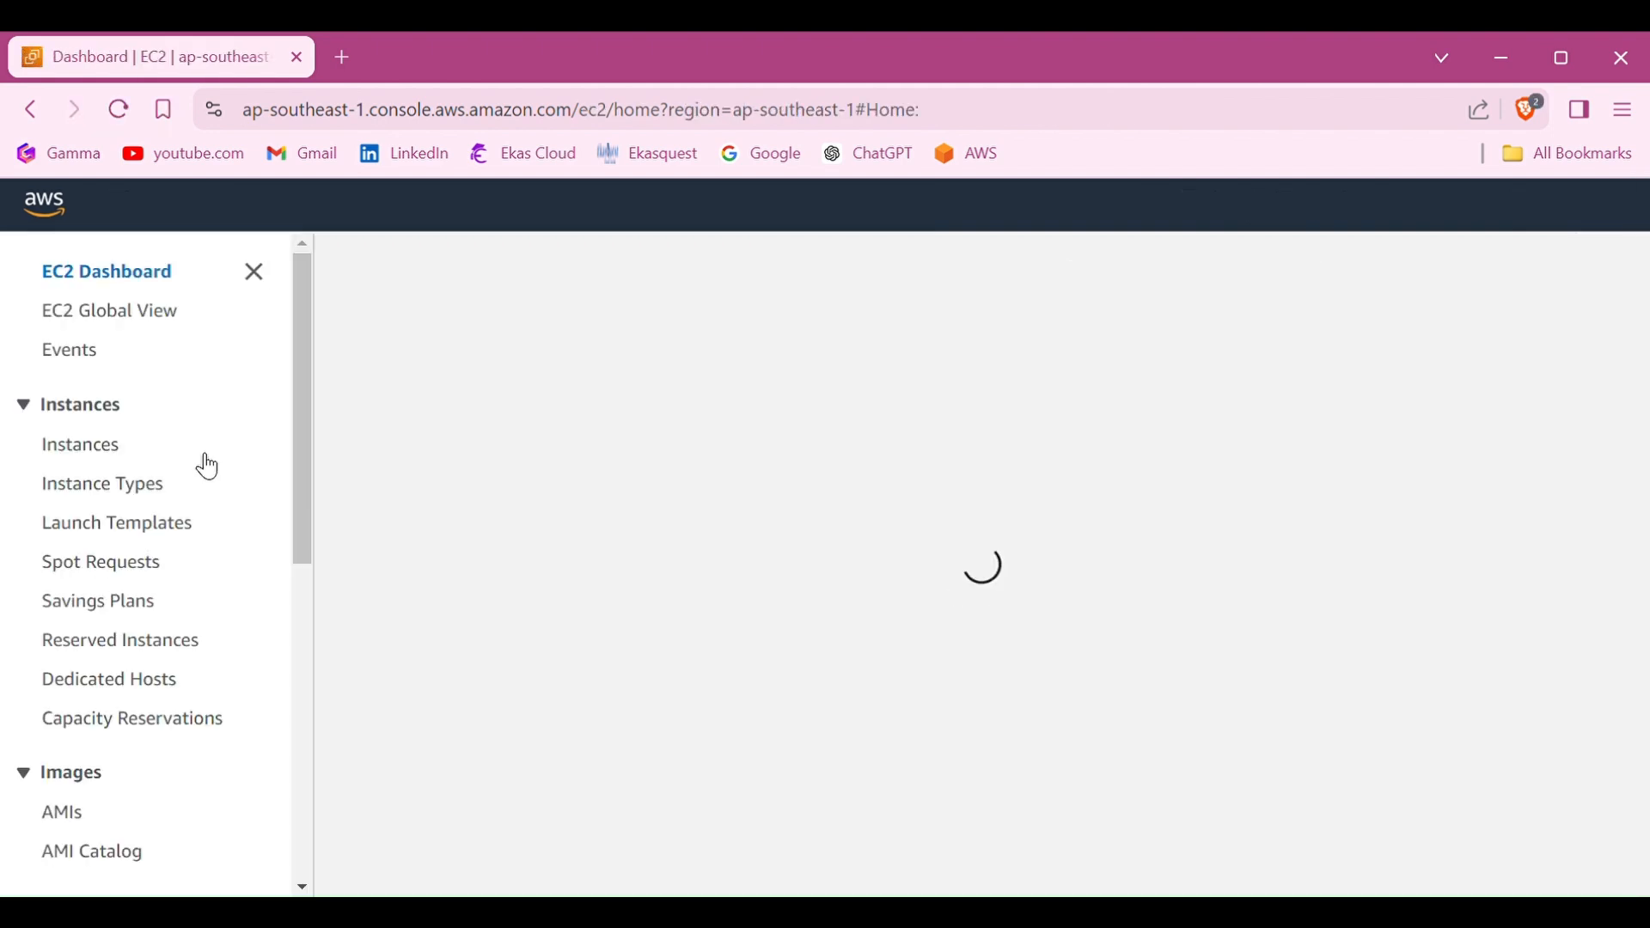
scroll(151, 513, down, 8)
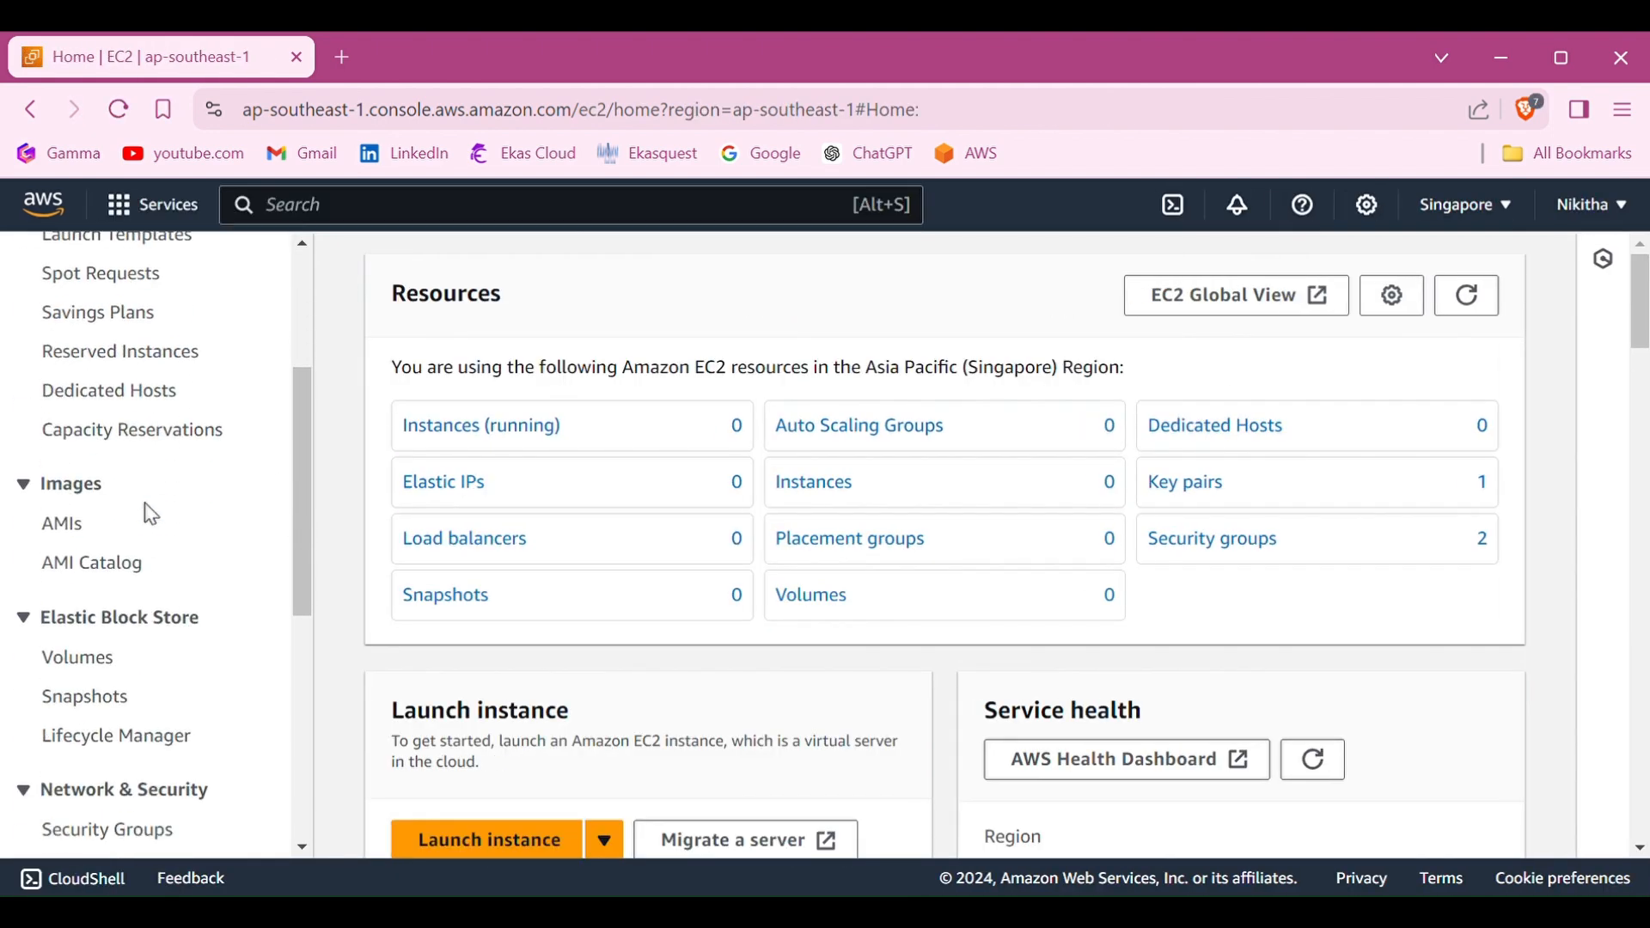
scroll(150, 513, down, 2)
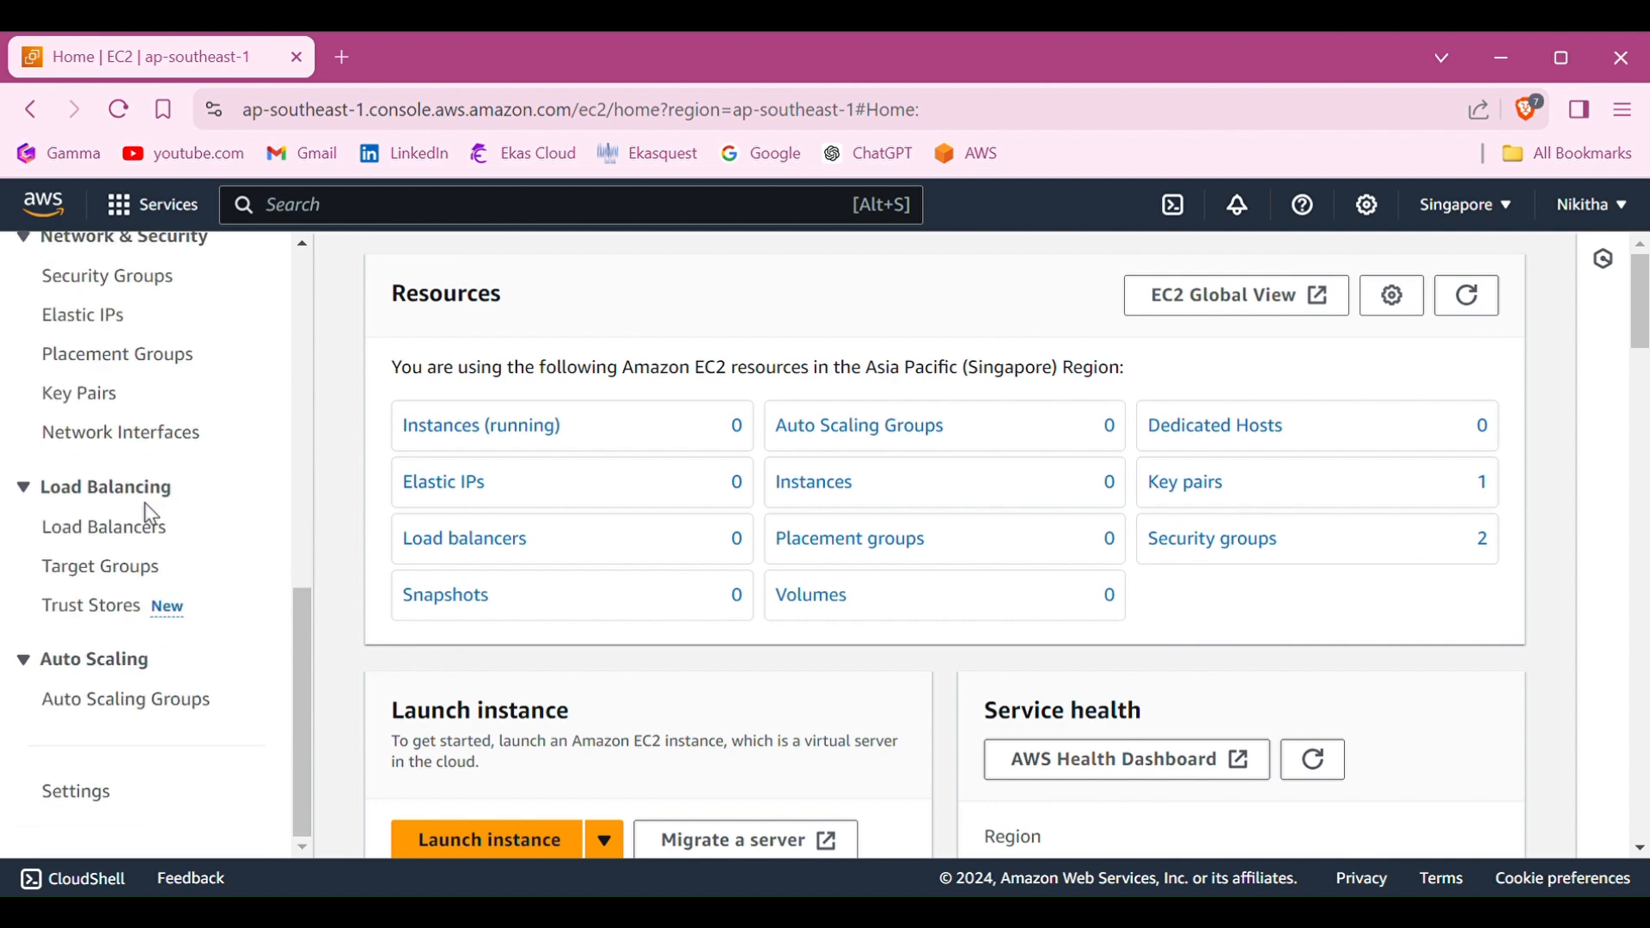
click(76, 711)
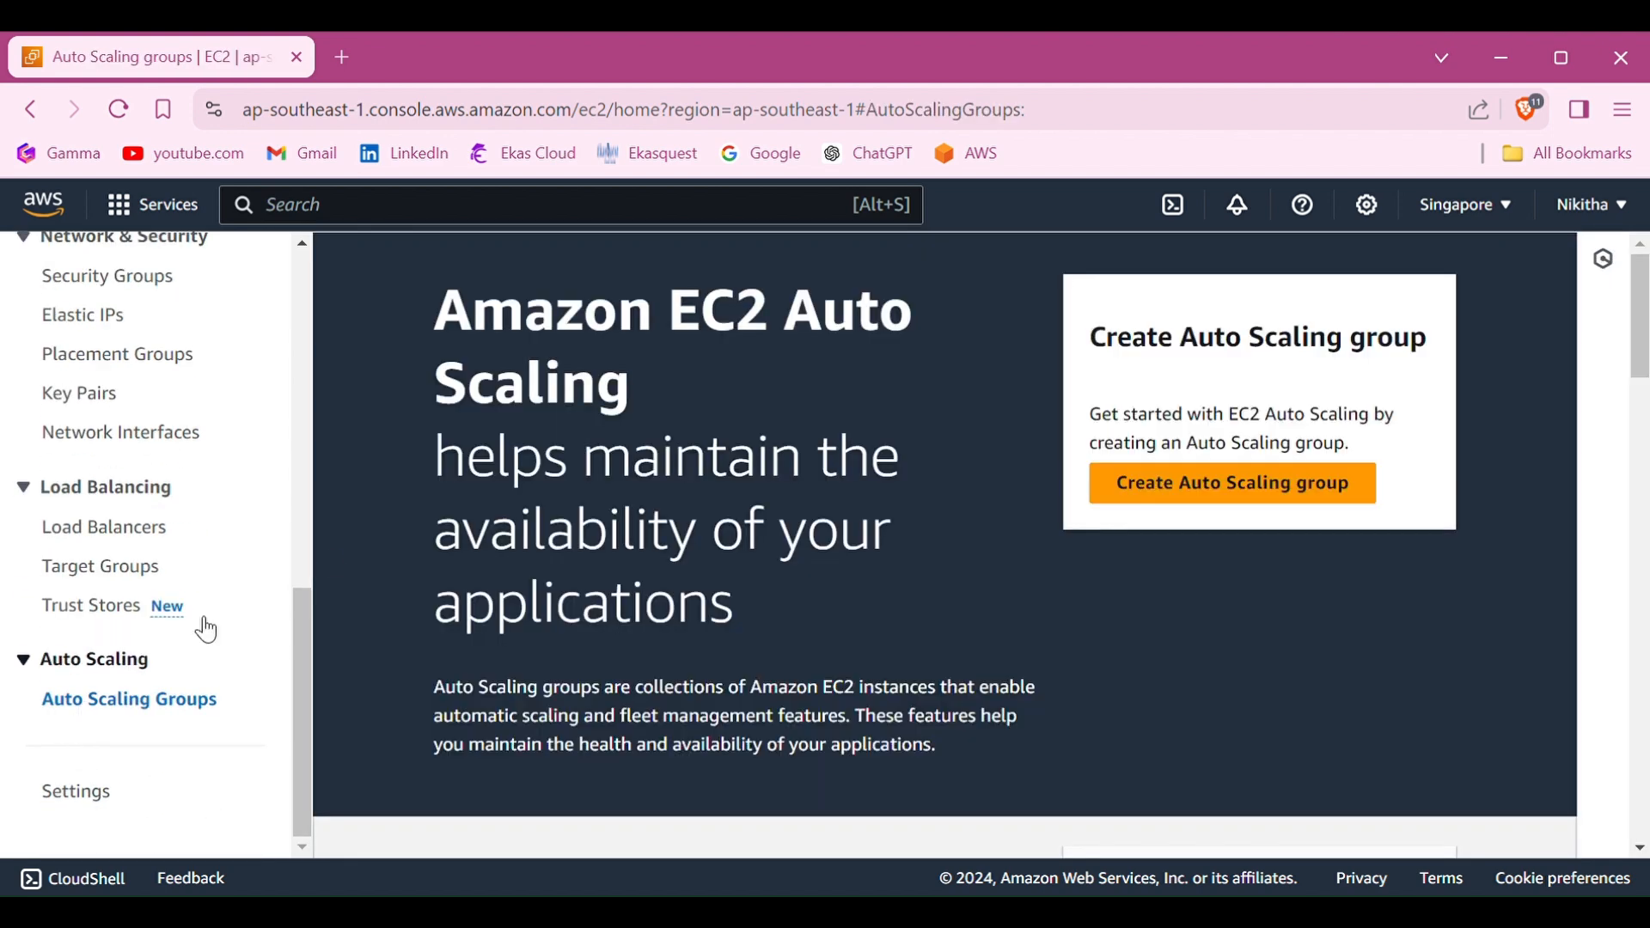
Start creating an Auto Scaling group and name it ASG
click(1135, 494)
click(660, 605)
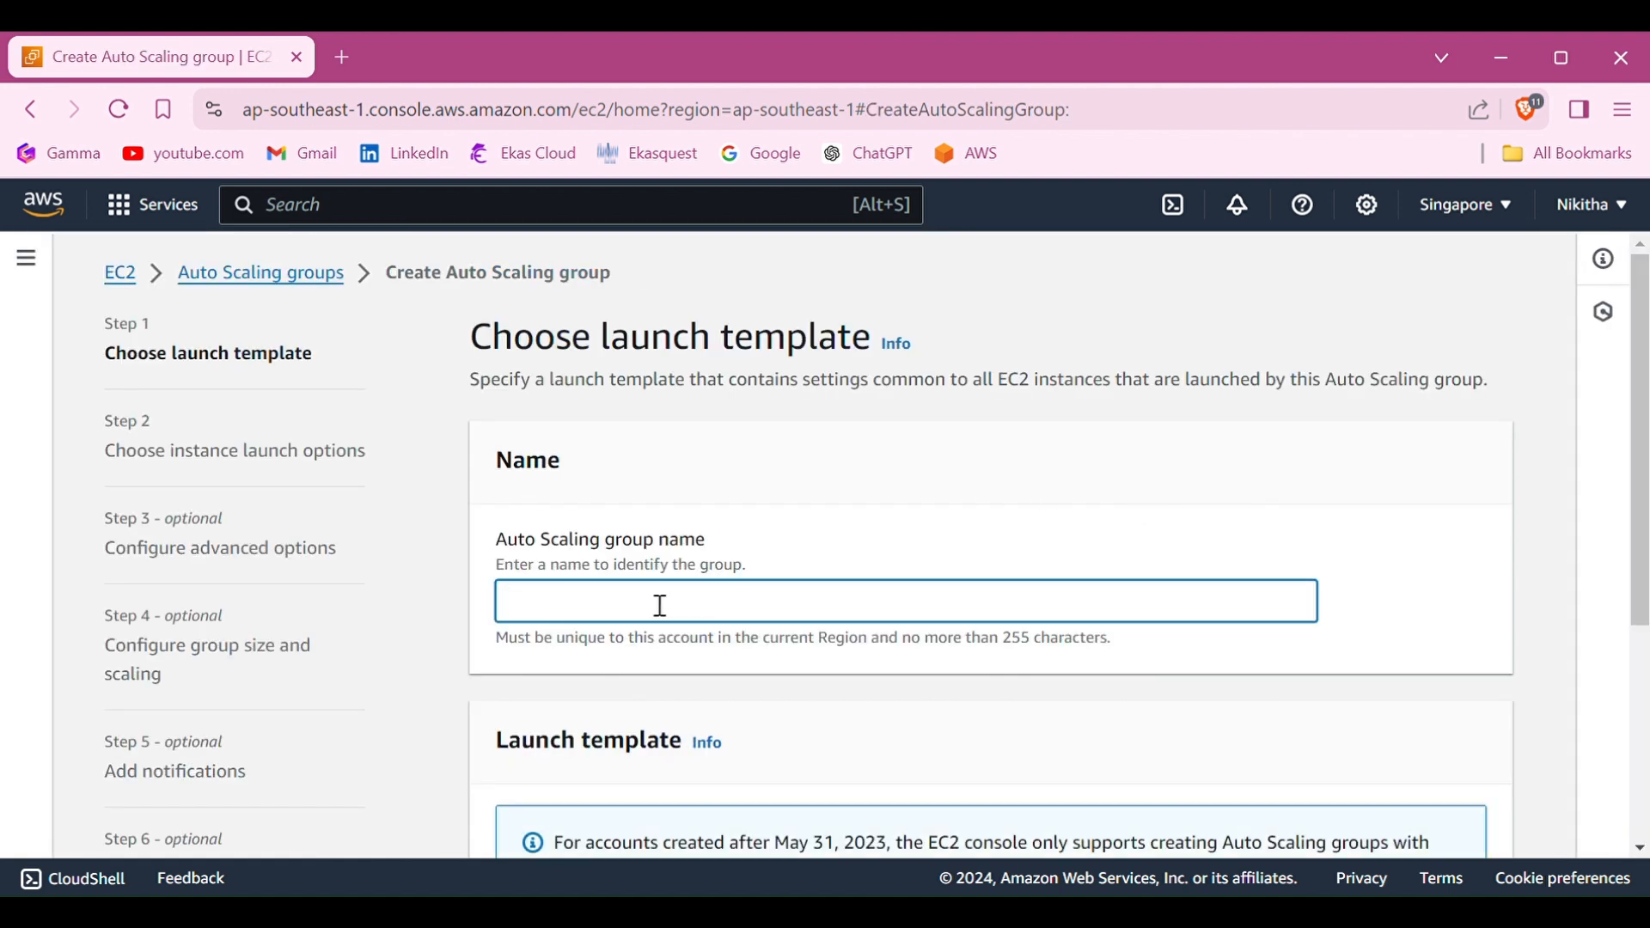
text(ASG)
Start a new launch template for the group, named test-lt with the version description v1
scroll(660, 607, down, 4)
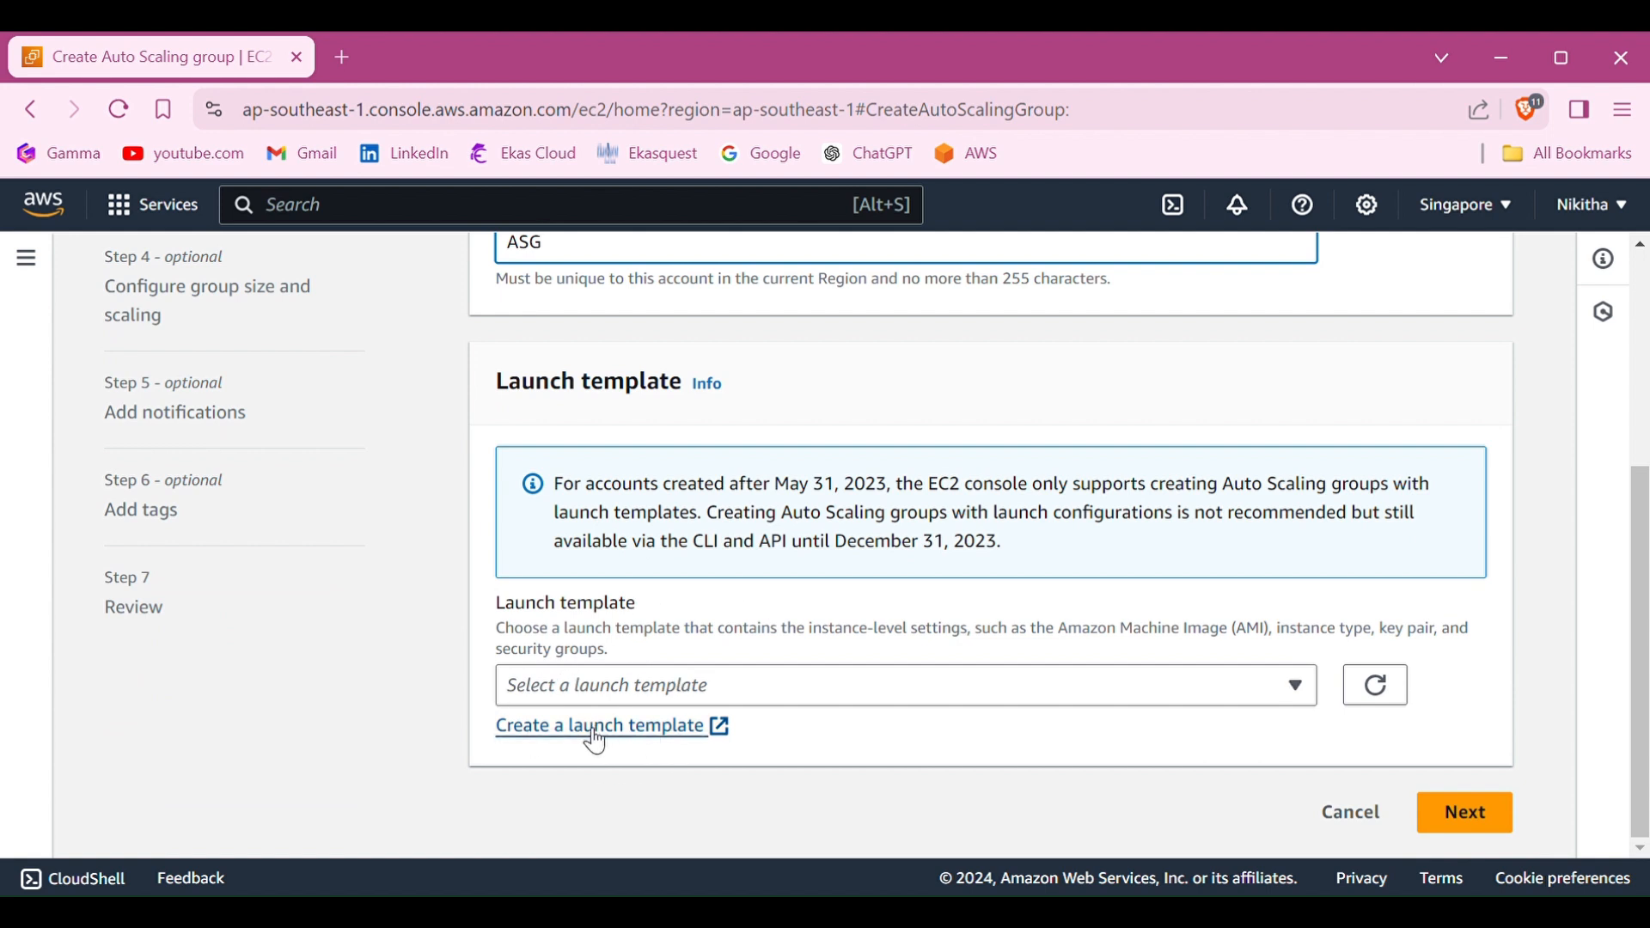
click(720, 737)
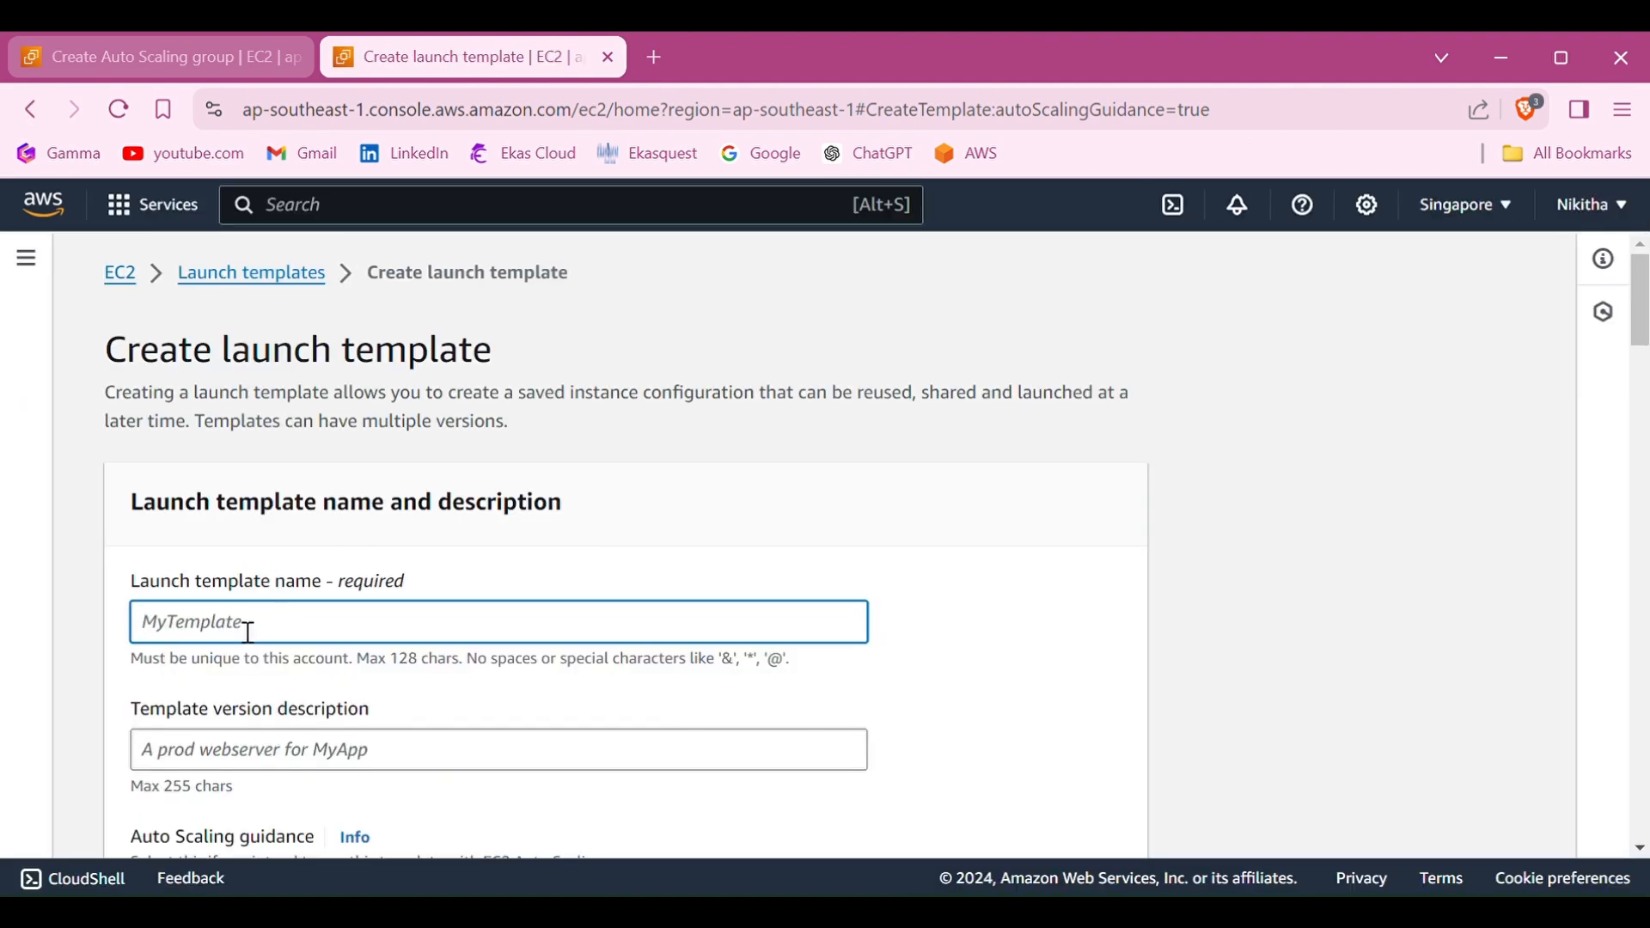
text(test-lt)
scroll(248, 633, down, 3)
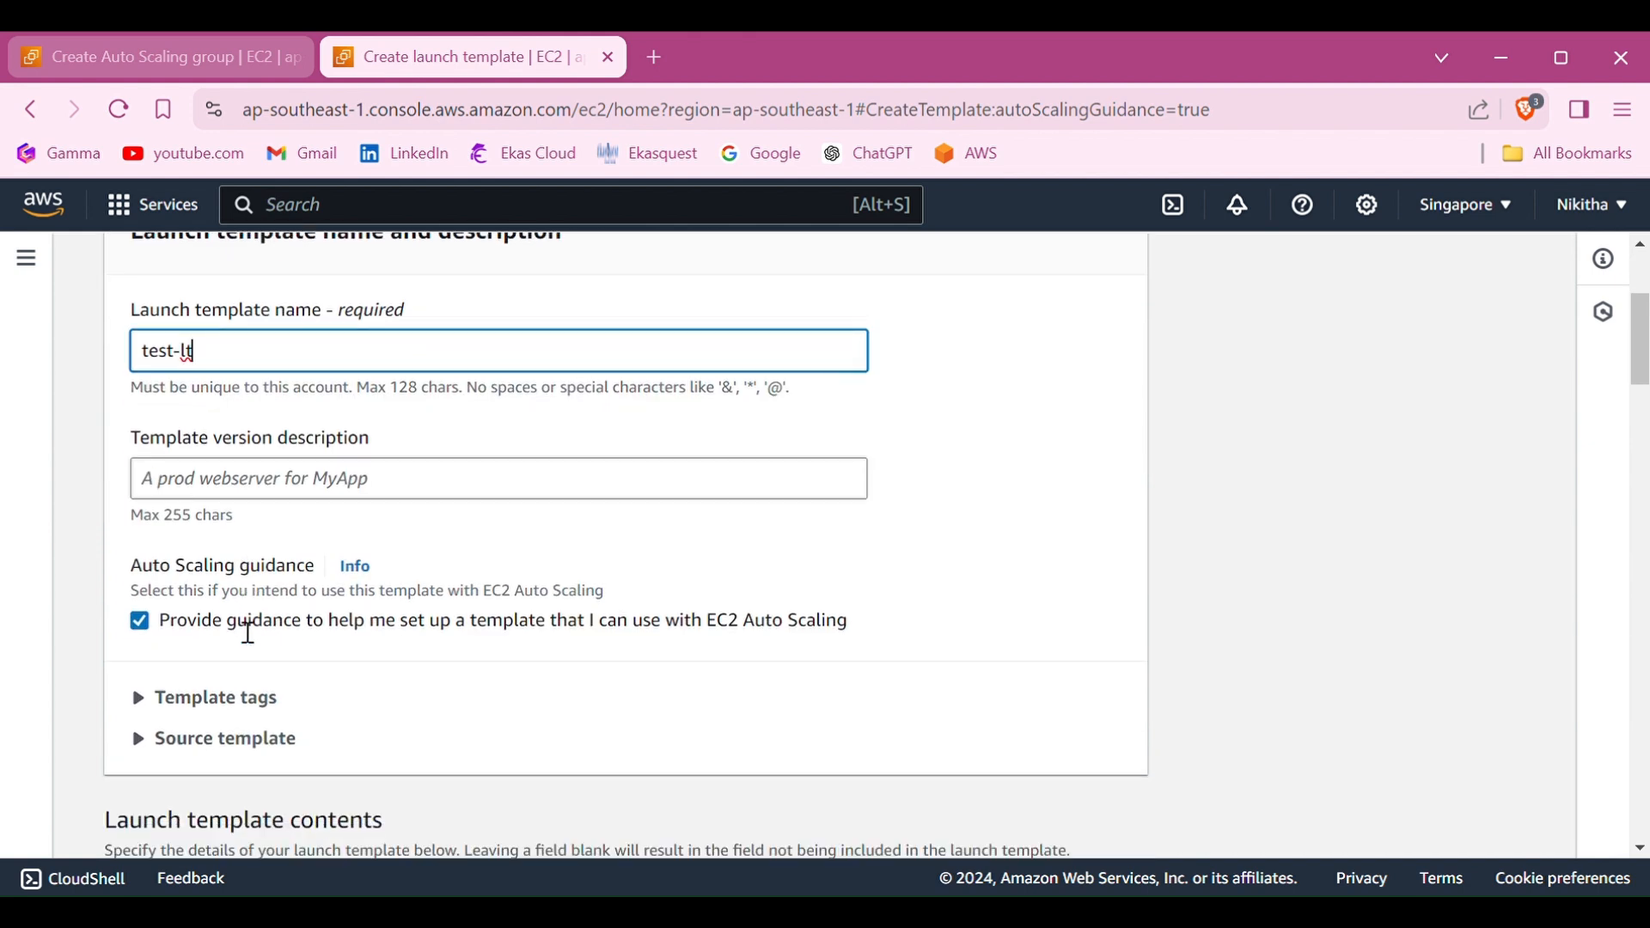
click(226, 492)
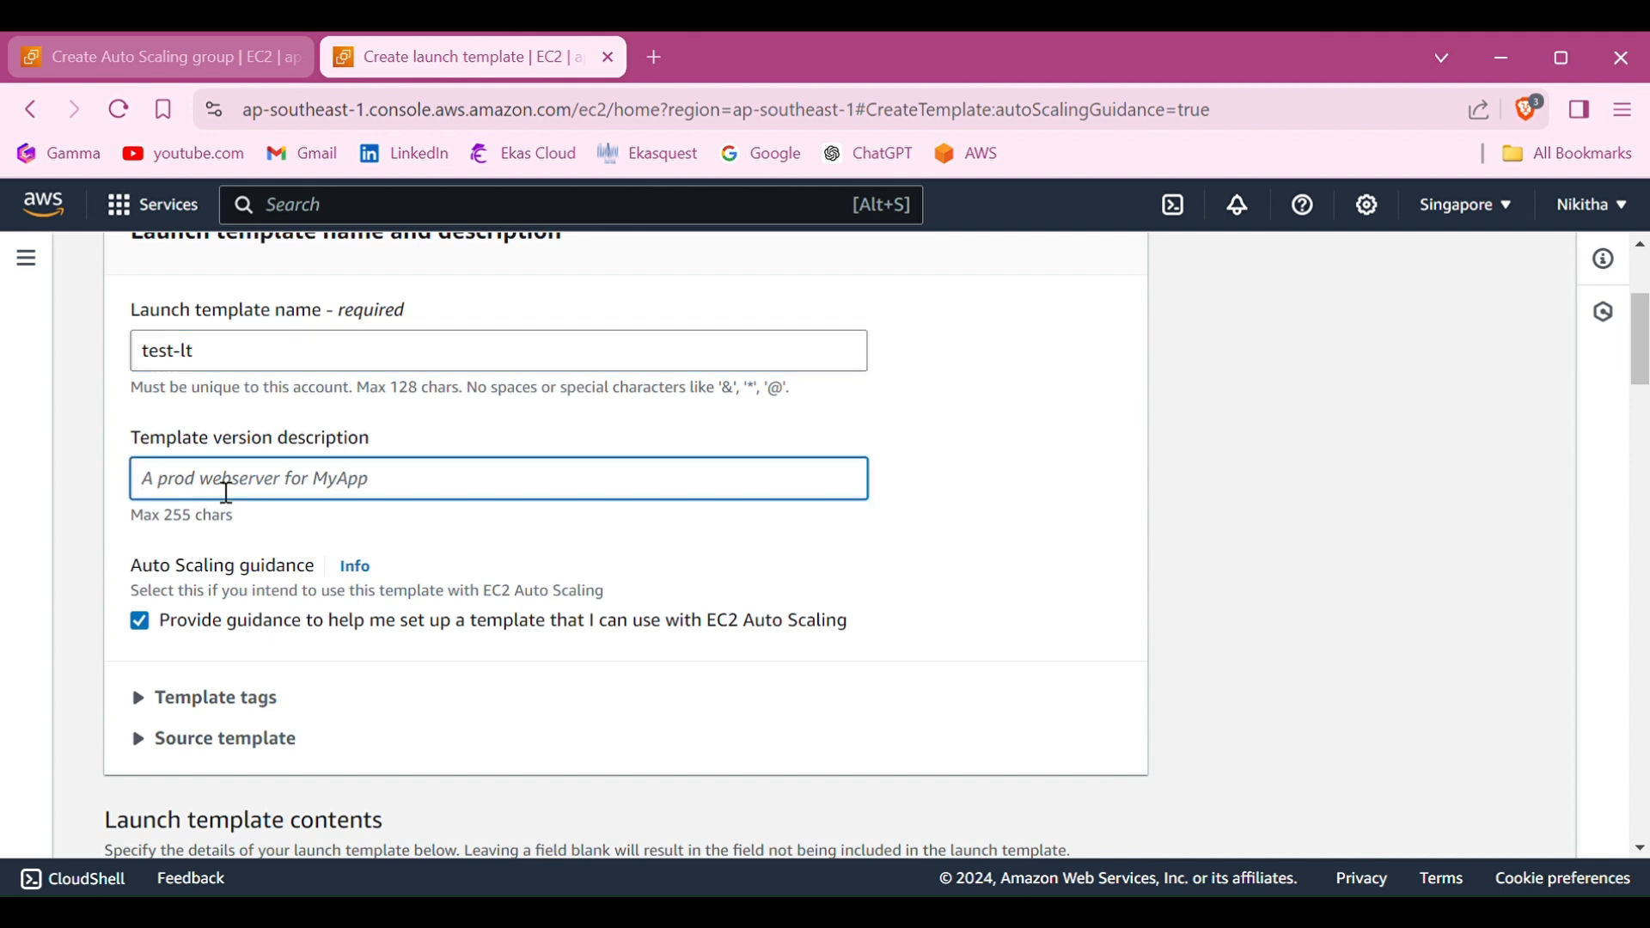
text(v1)
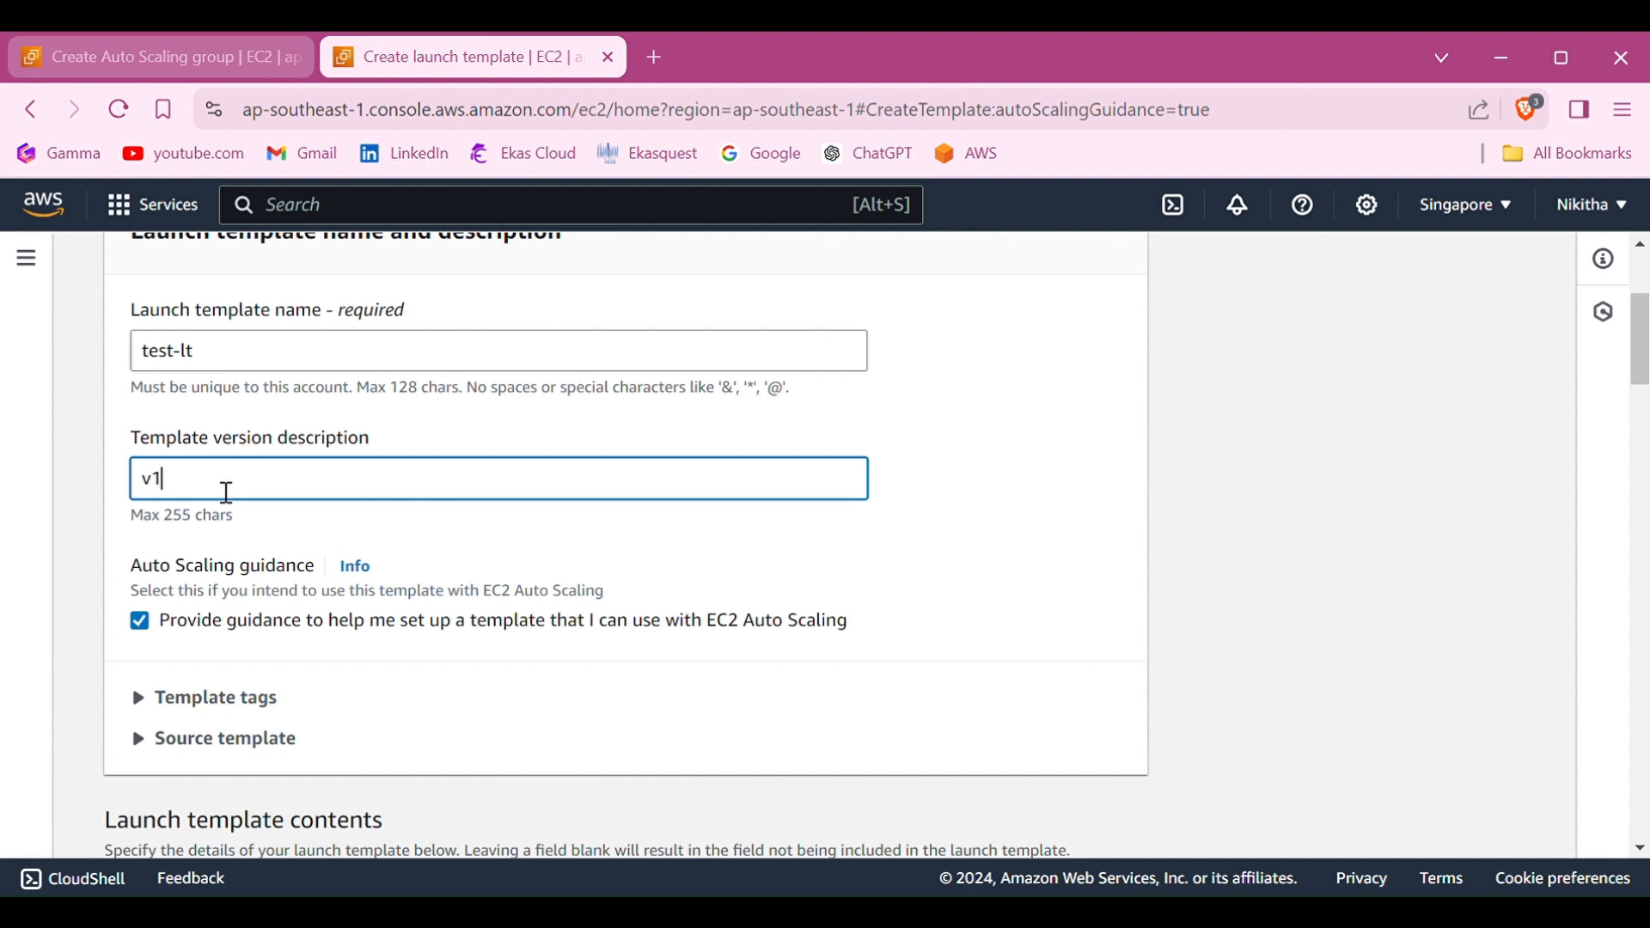
Choose Amazon Linux from the Quick Start images as the template's machine image
scroll(219, 492, down, 1)
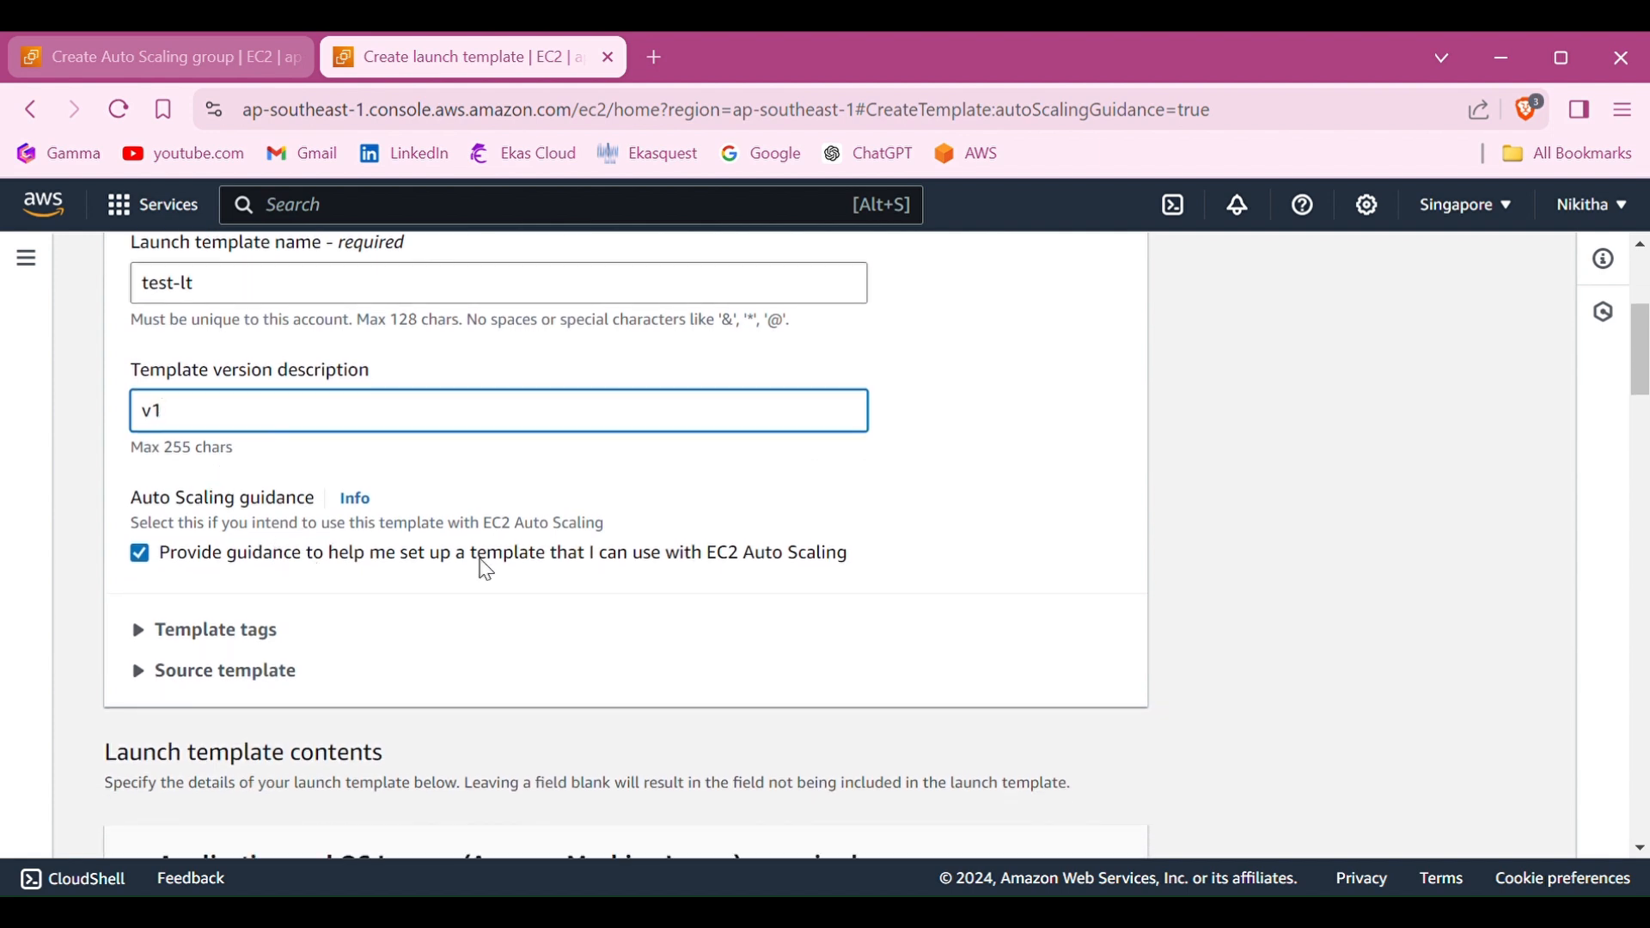
scroll(386, 623, down, 3)
scroll(386, 623, down, 5)
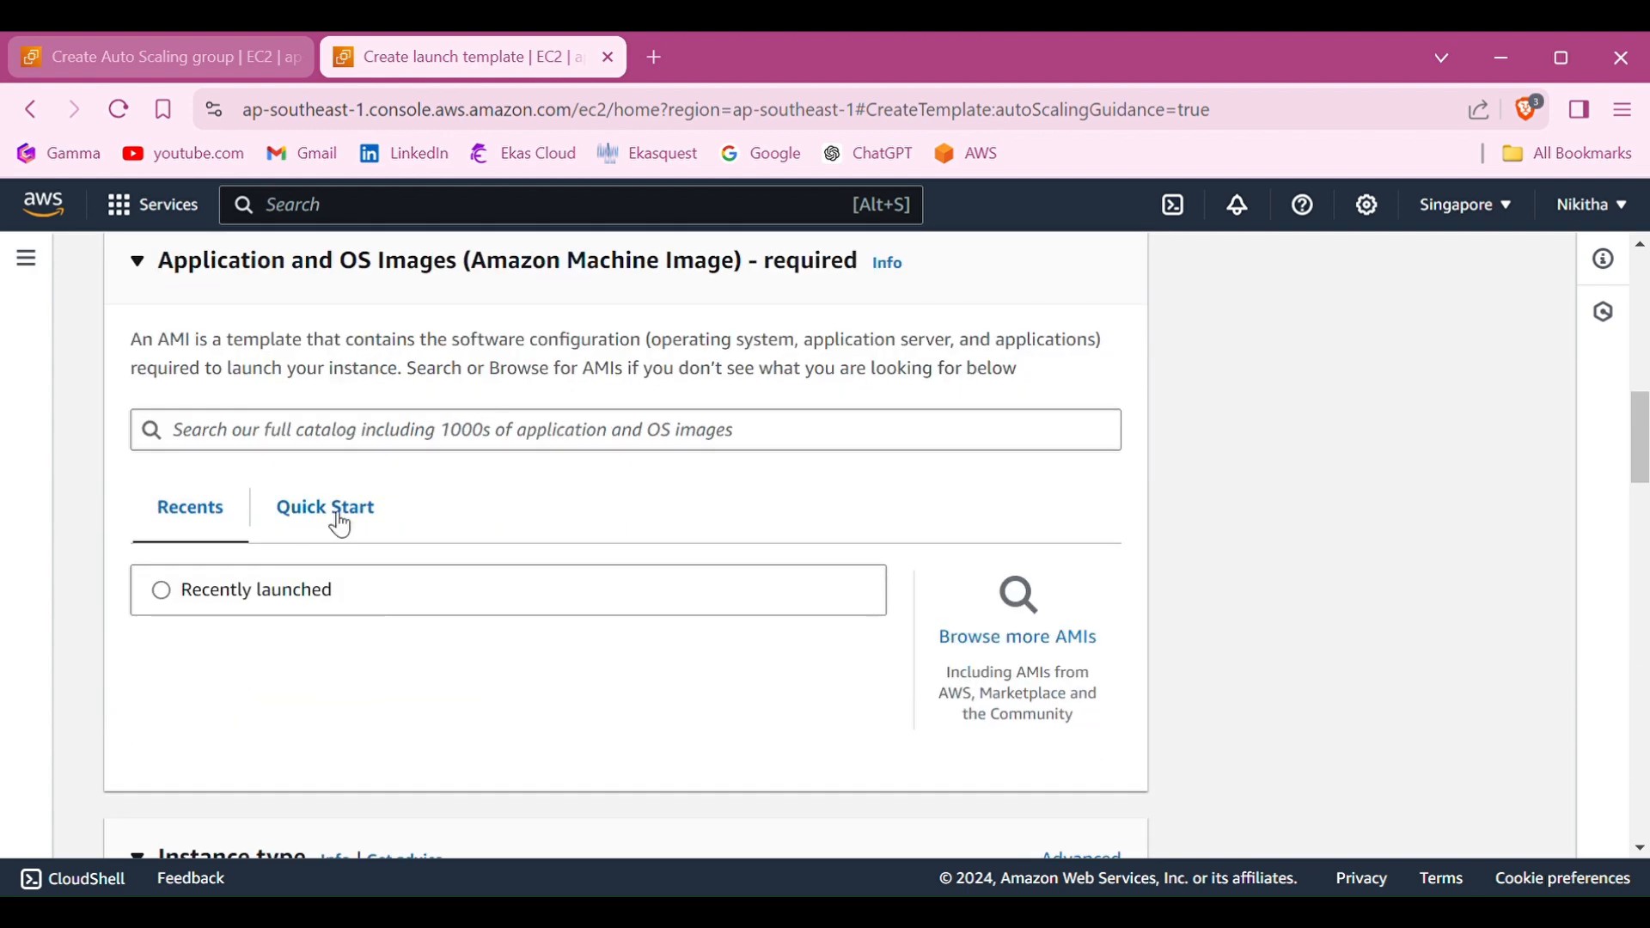
click(342, 520)
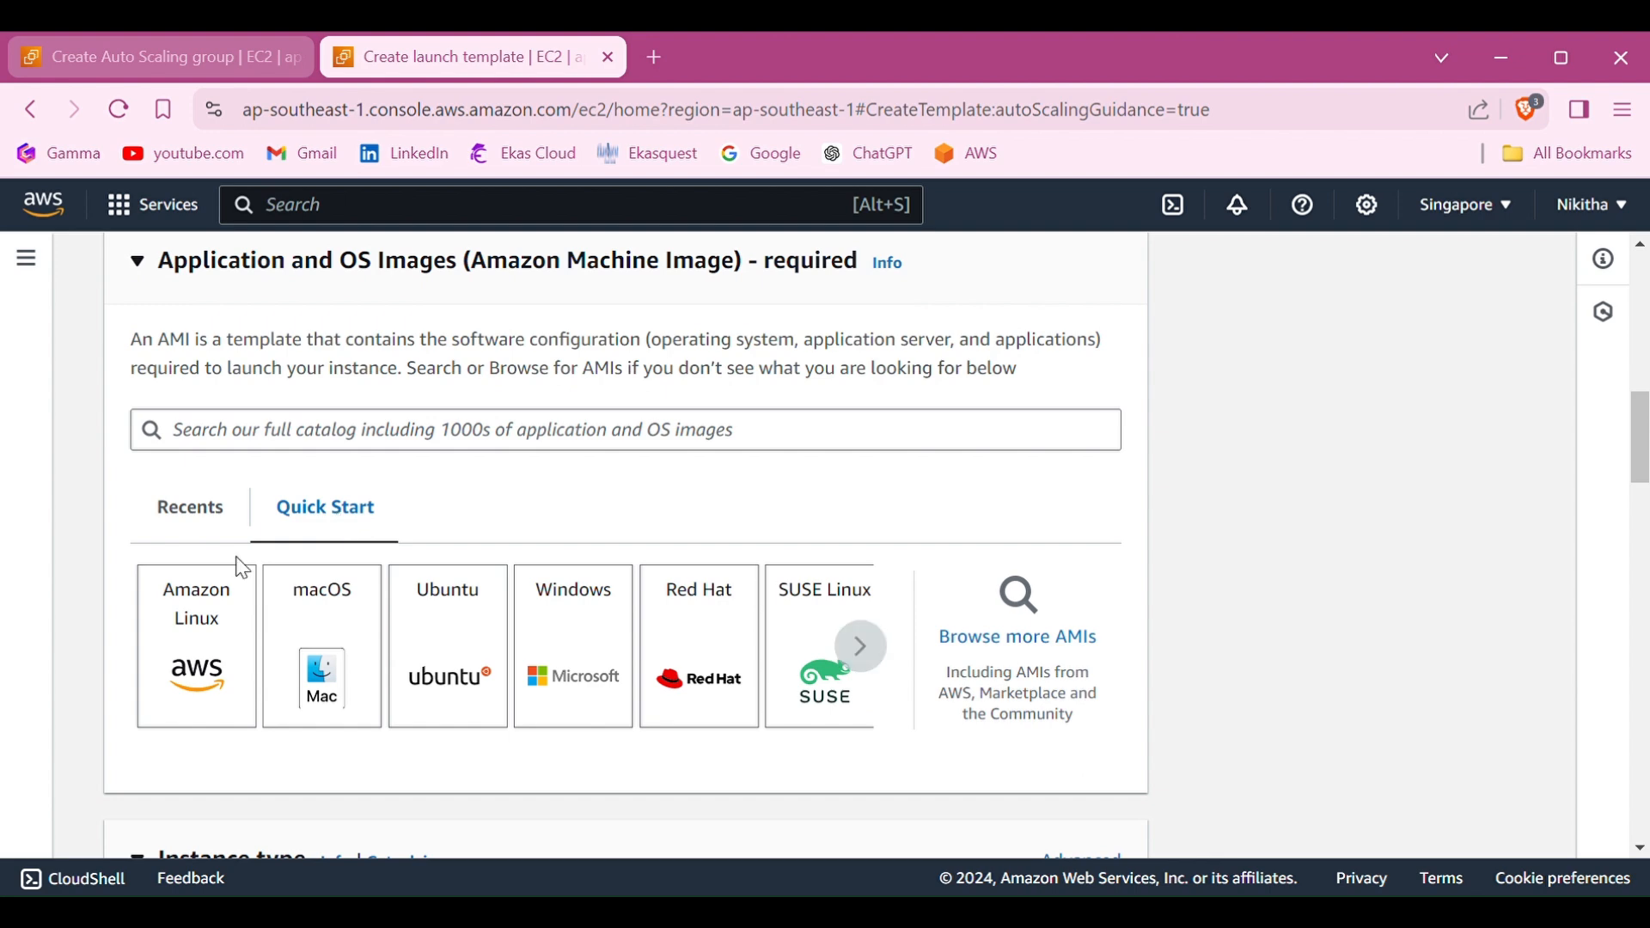
click(203, 641)
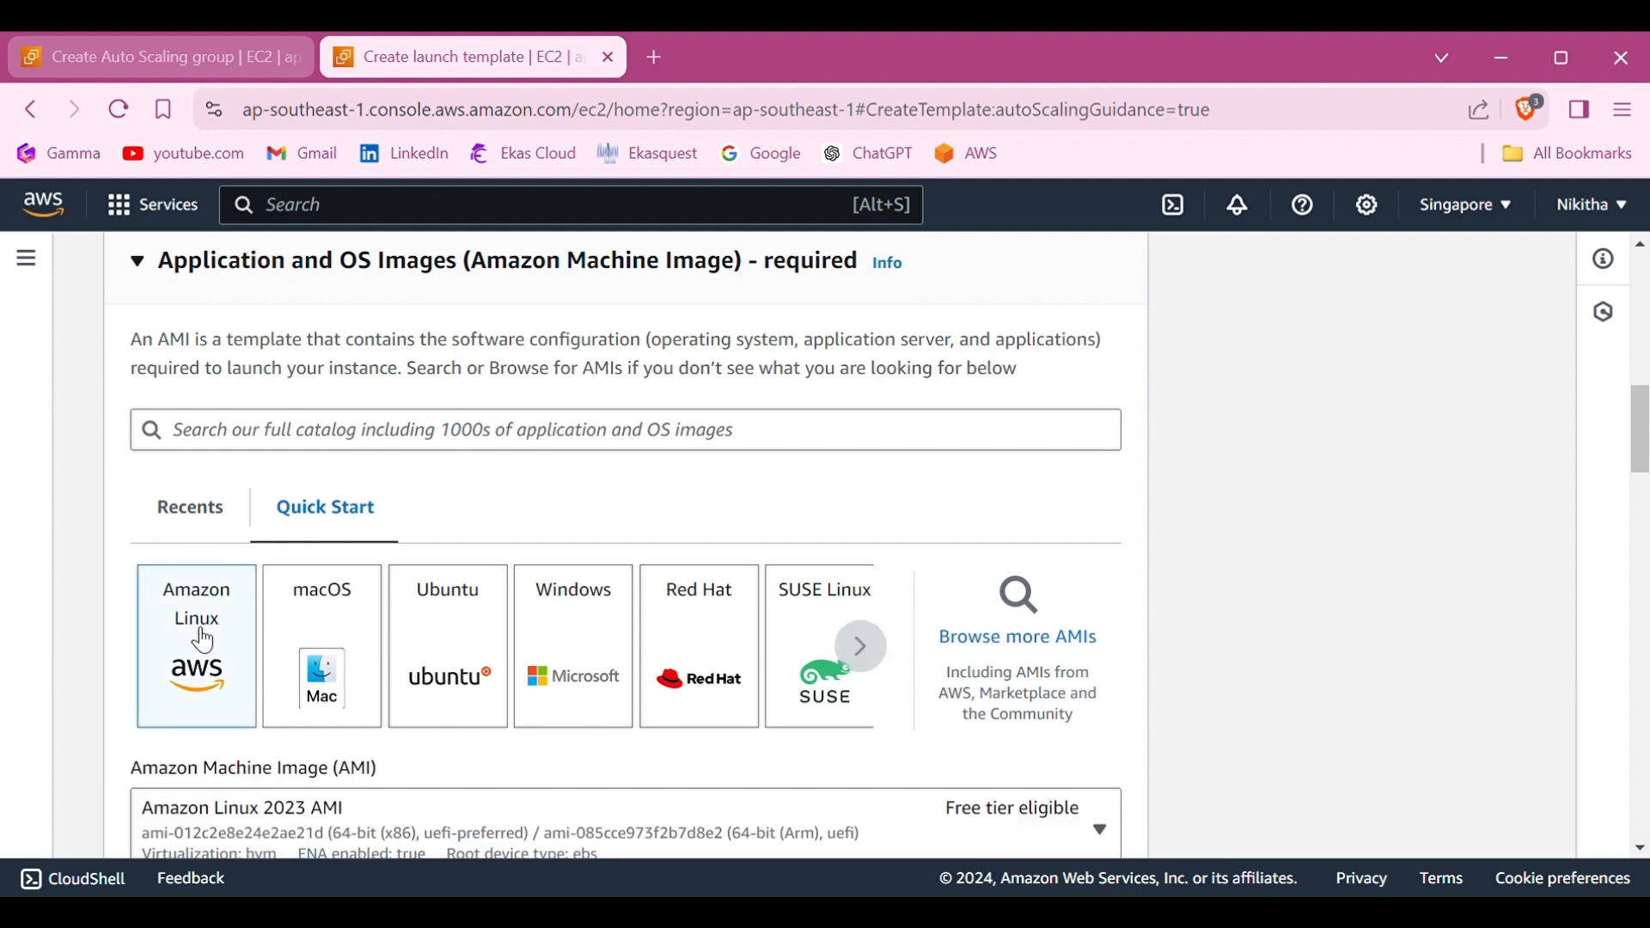
Set the launch template's instance type to t2.micro
scroll(201, 640, down, 3)
scroll(198, 637, down, 3)
scroll(195, 635, down, 3)
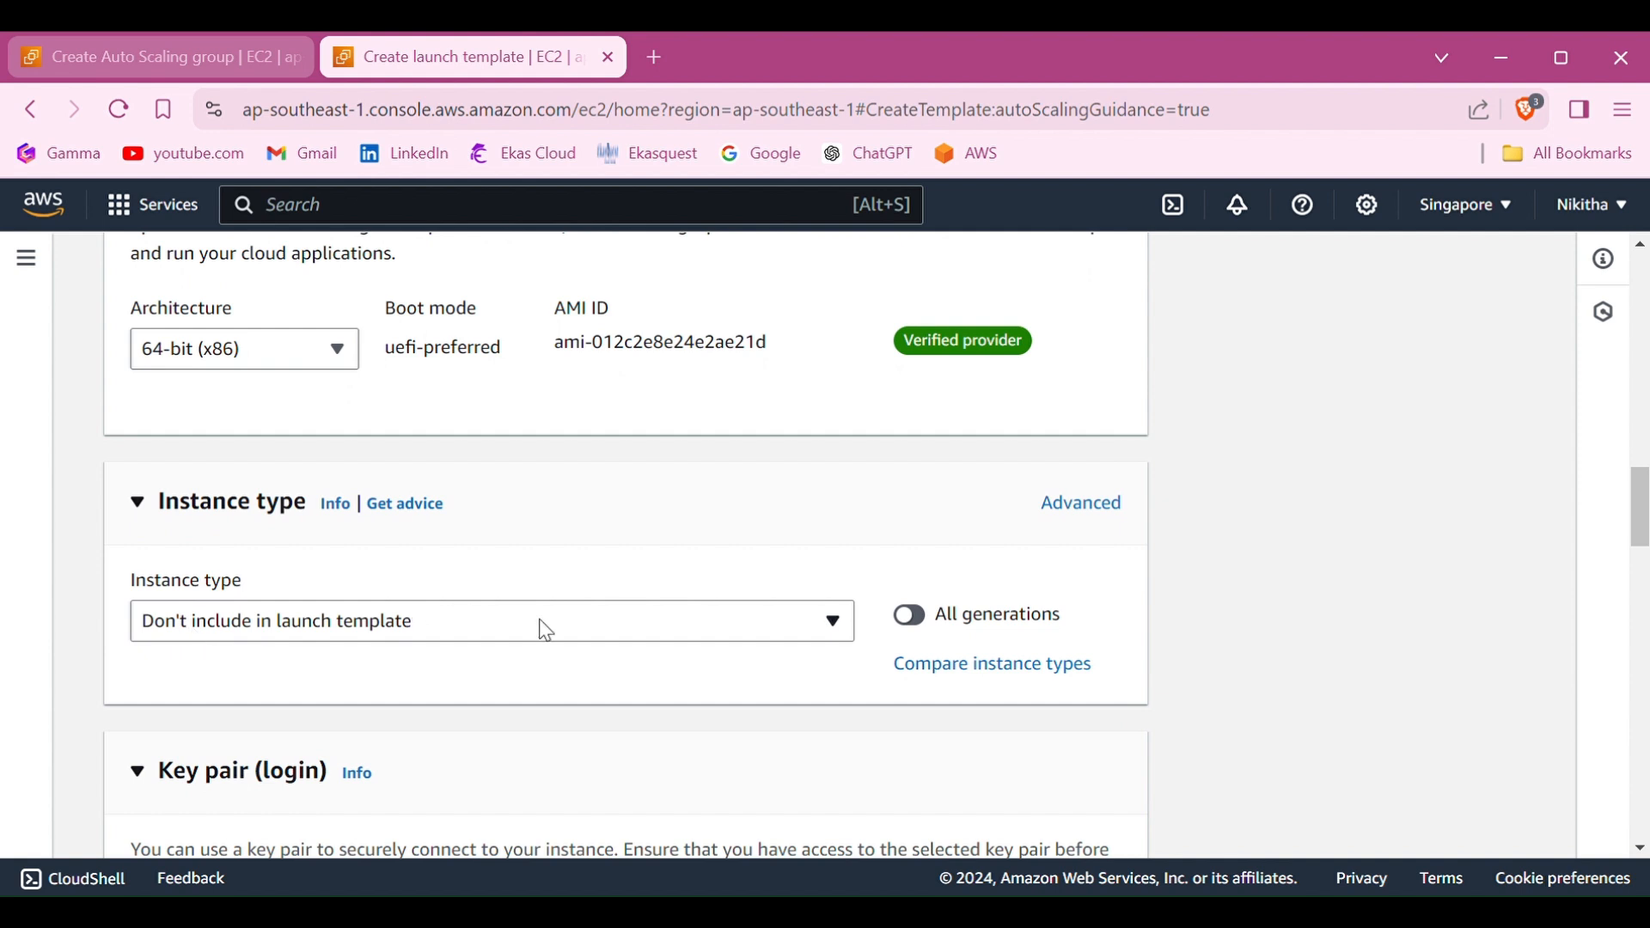
click(547, 631)
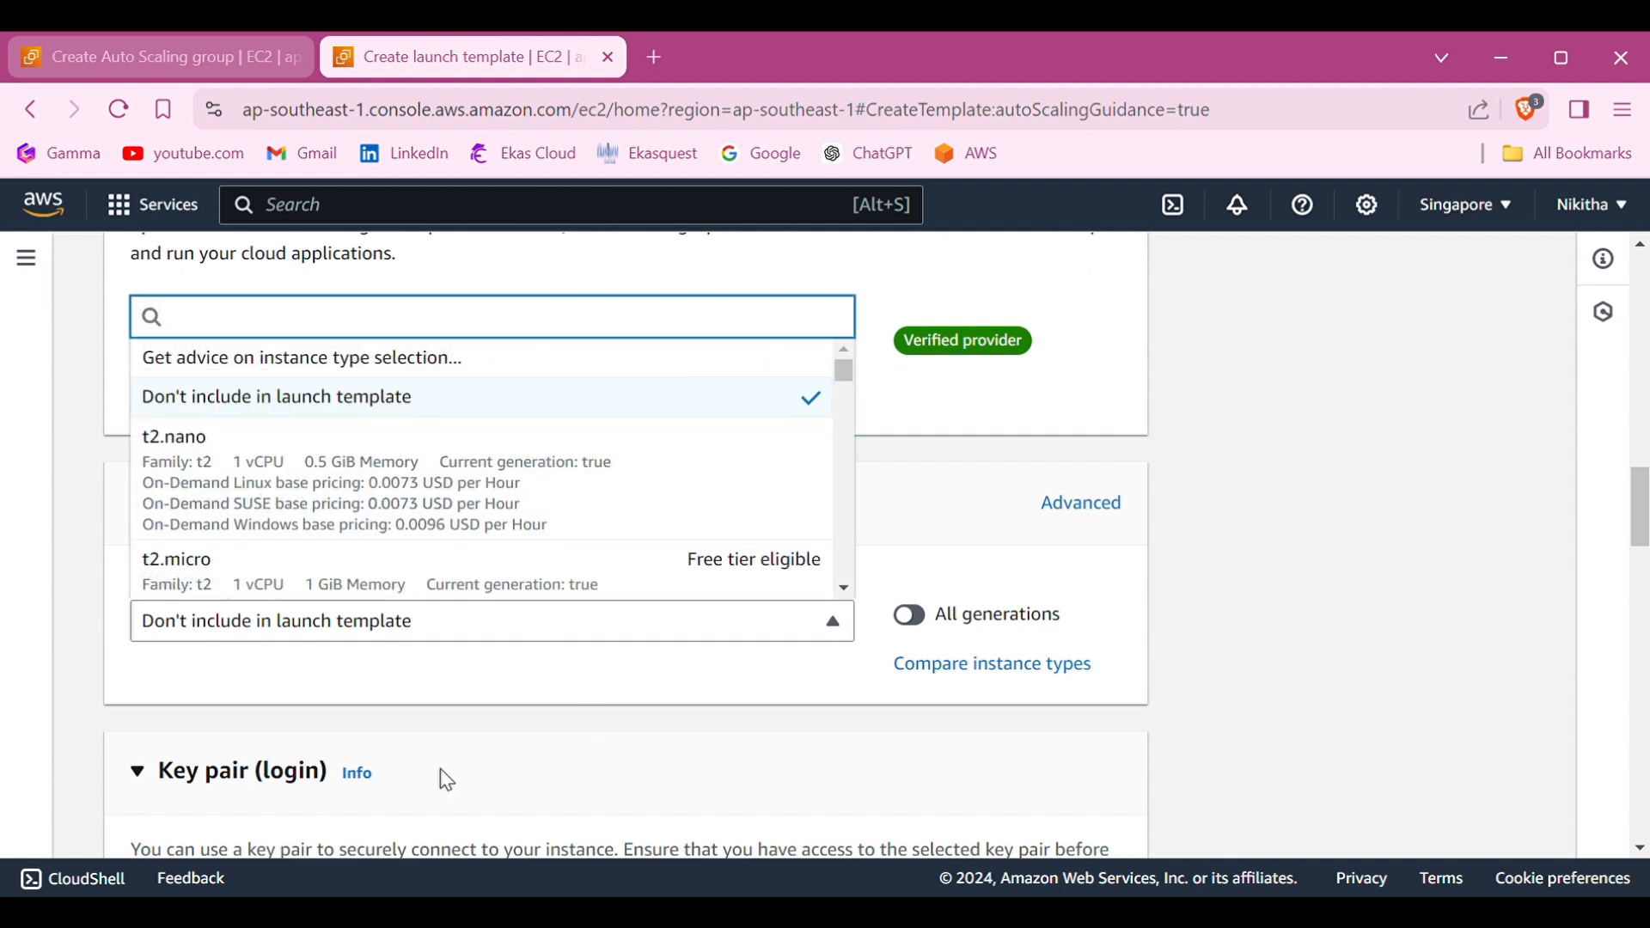
click(383, 573)
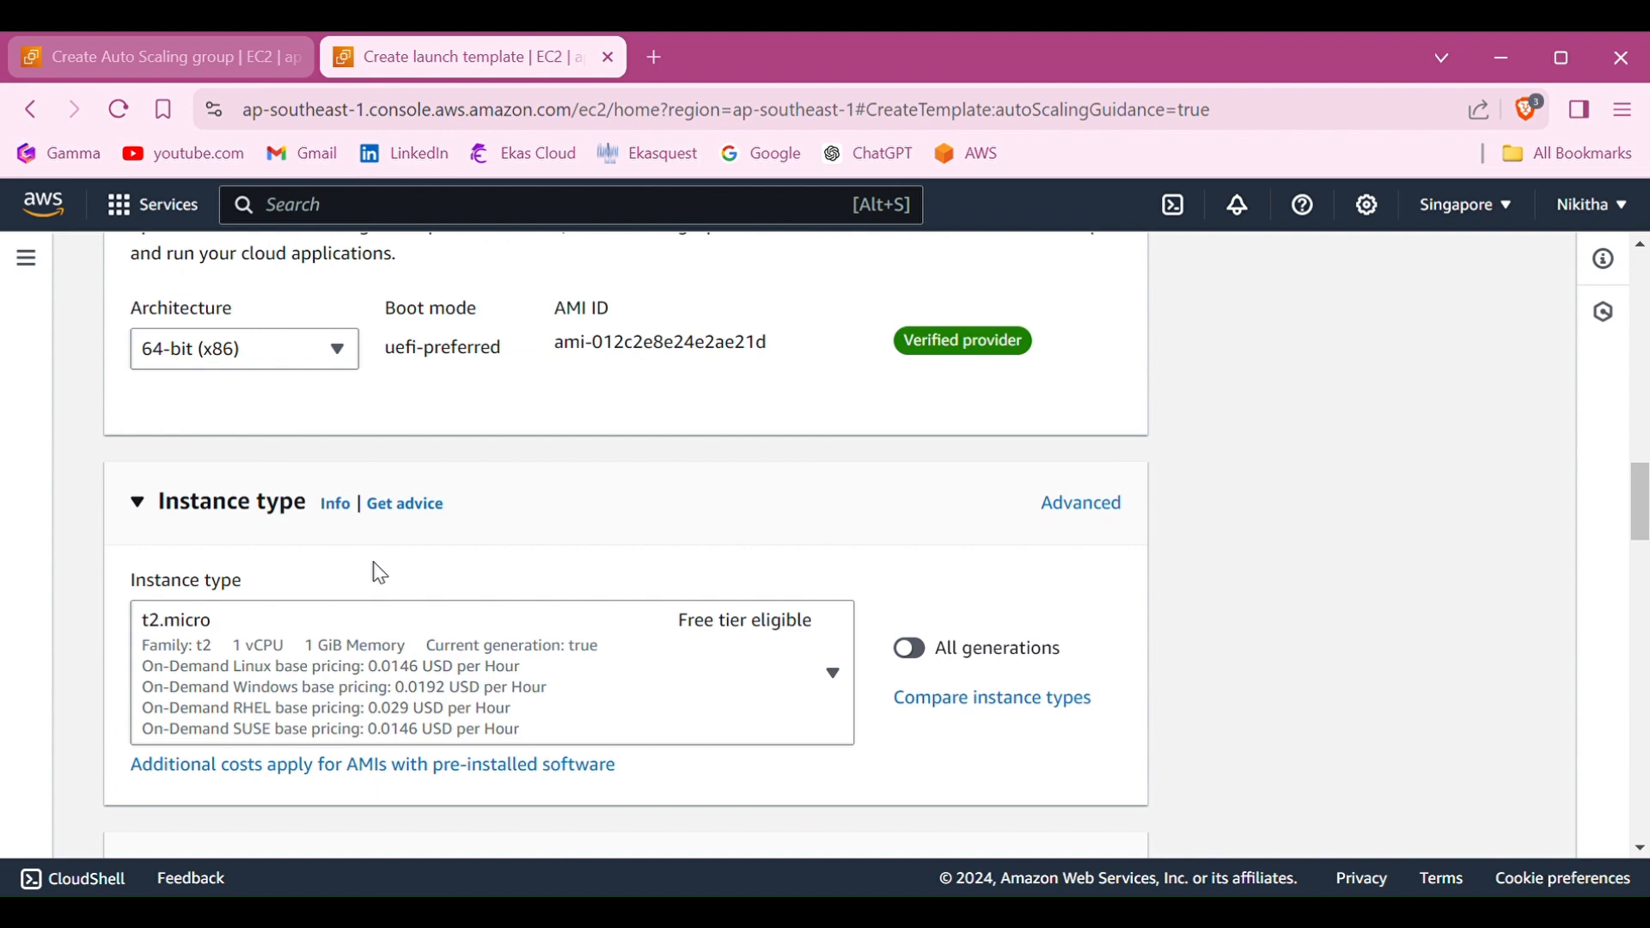
Select the existing key pair test-kp for the launch template
scroll(381, 573, down, 5)
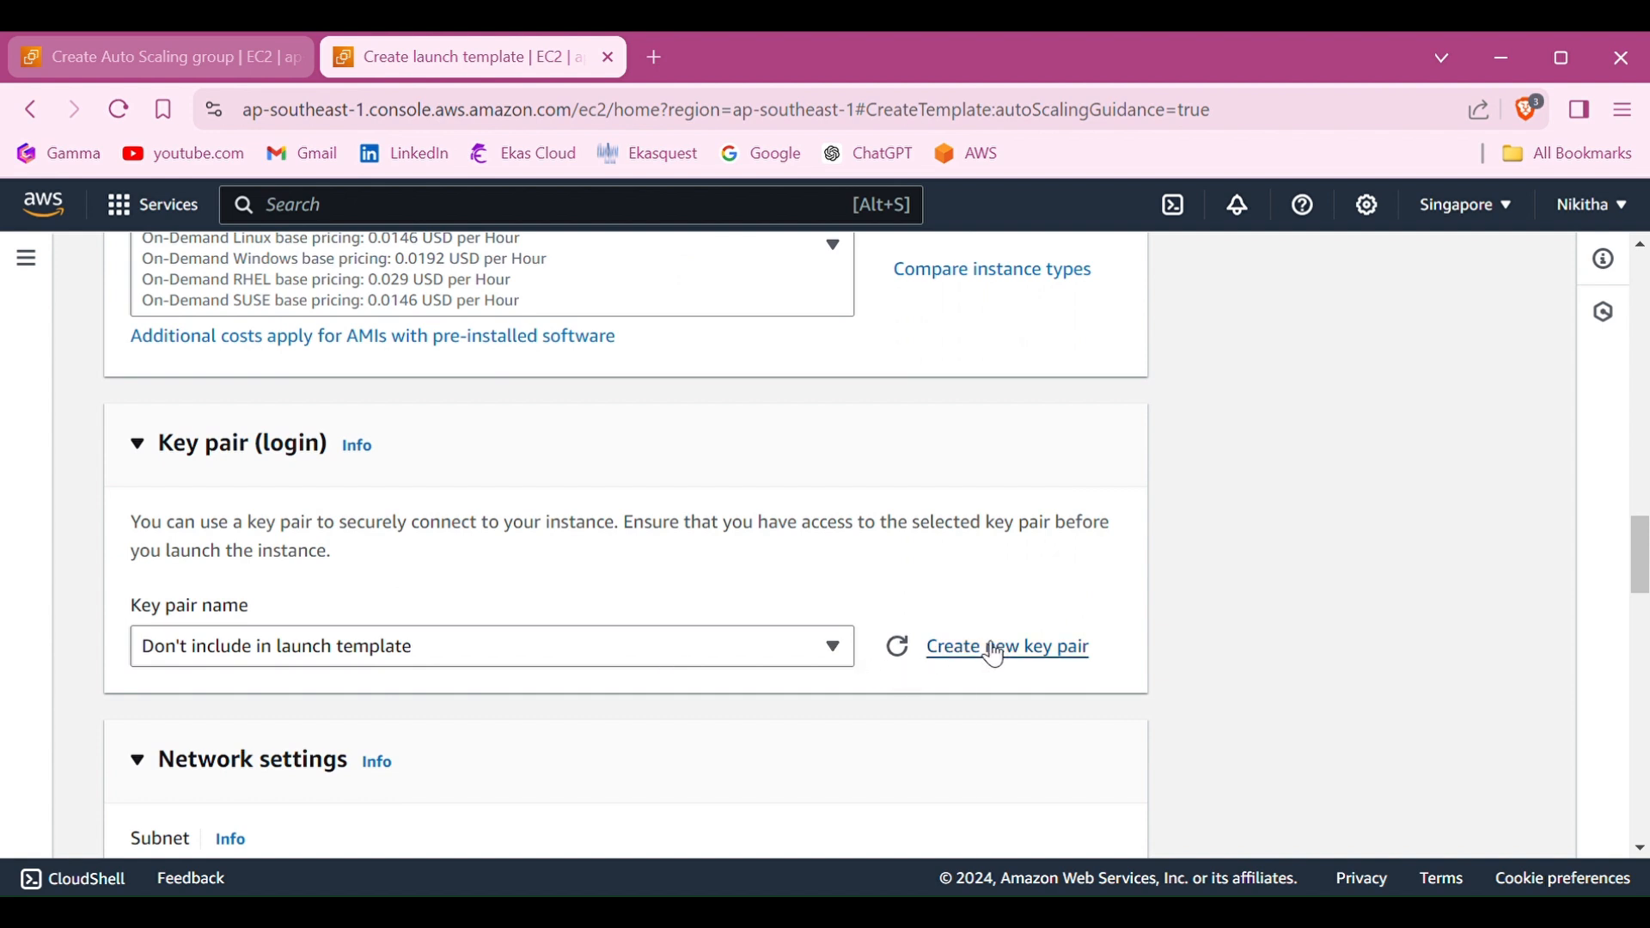
click(676, 656)
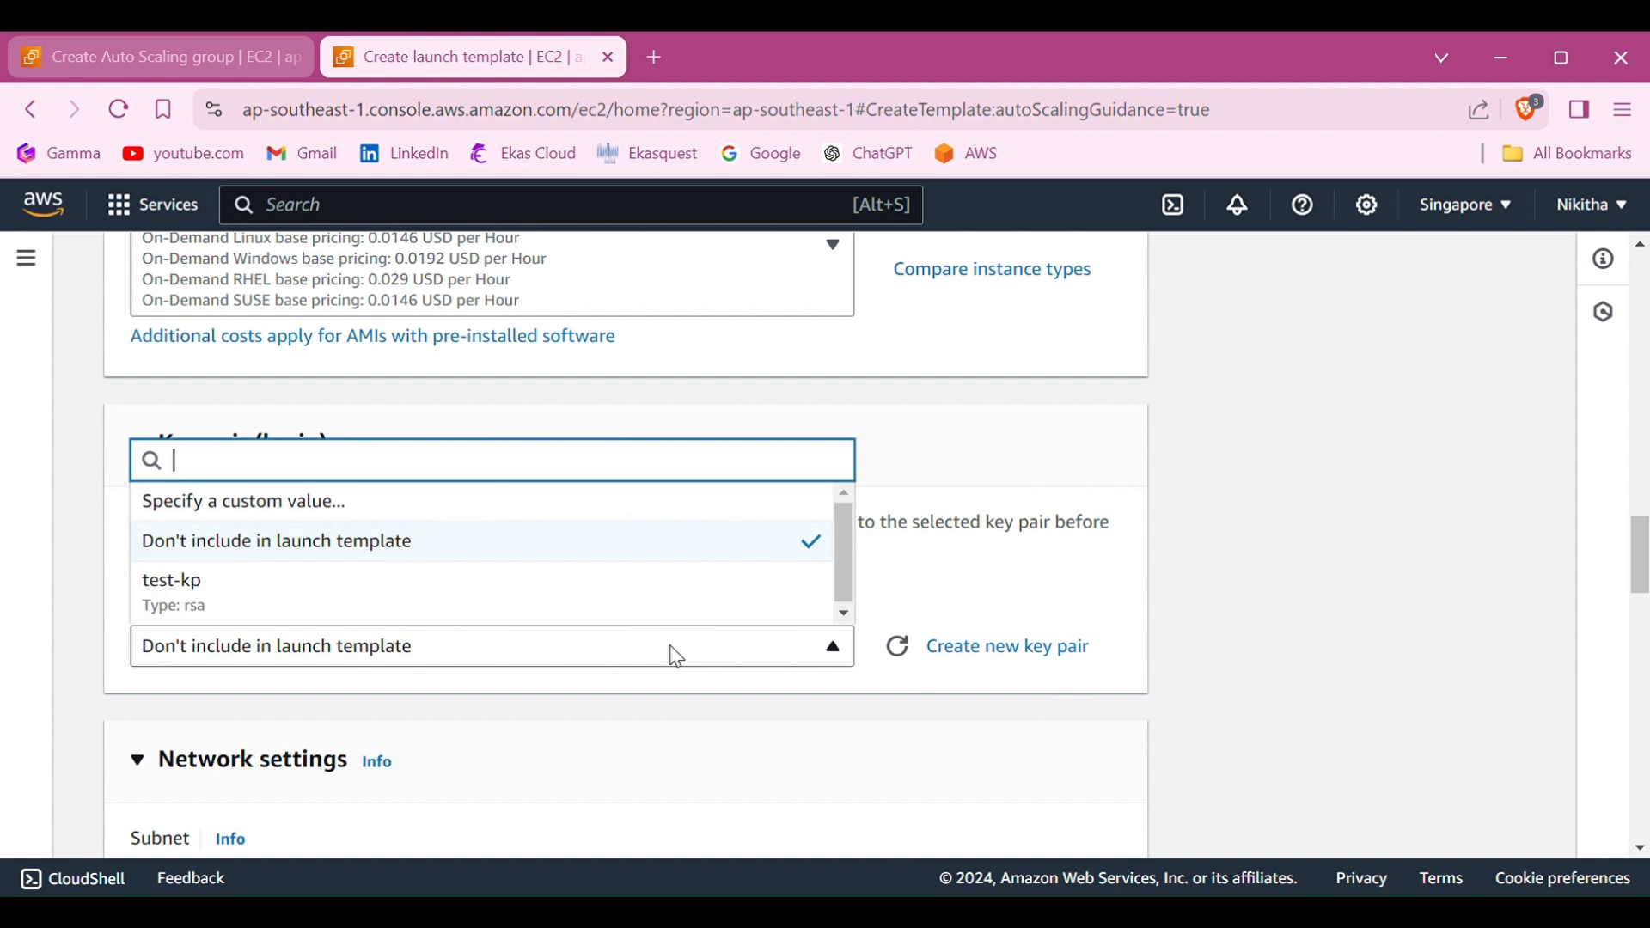
click(573, 601)
Choose to create a new security group named test-sg with the description "allow access"
scroll(593, 653, down, 5)
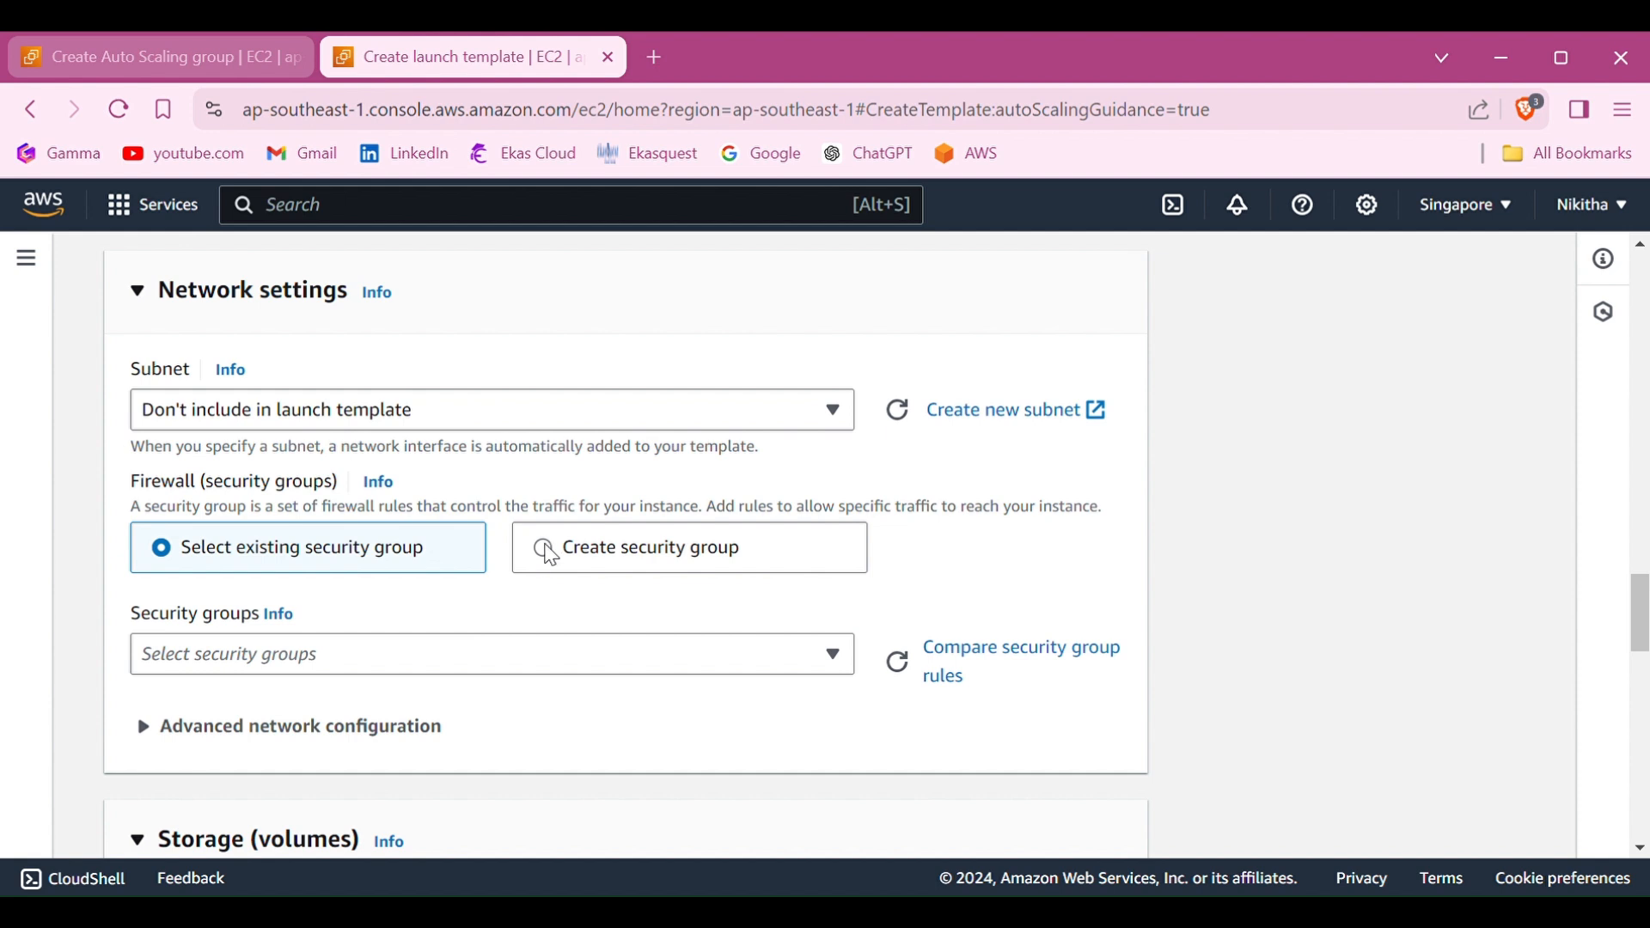
click(547, 553)
click(268, 673)
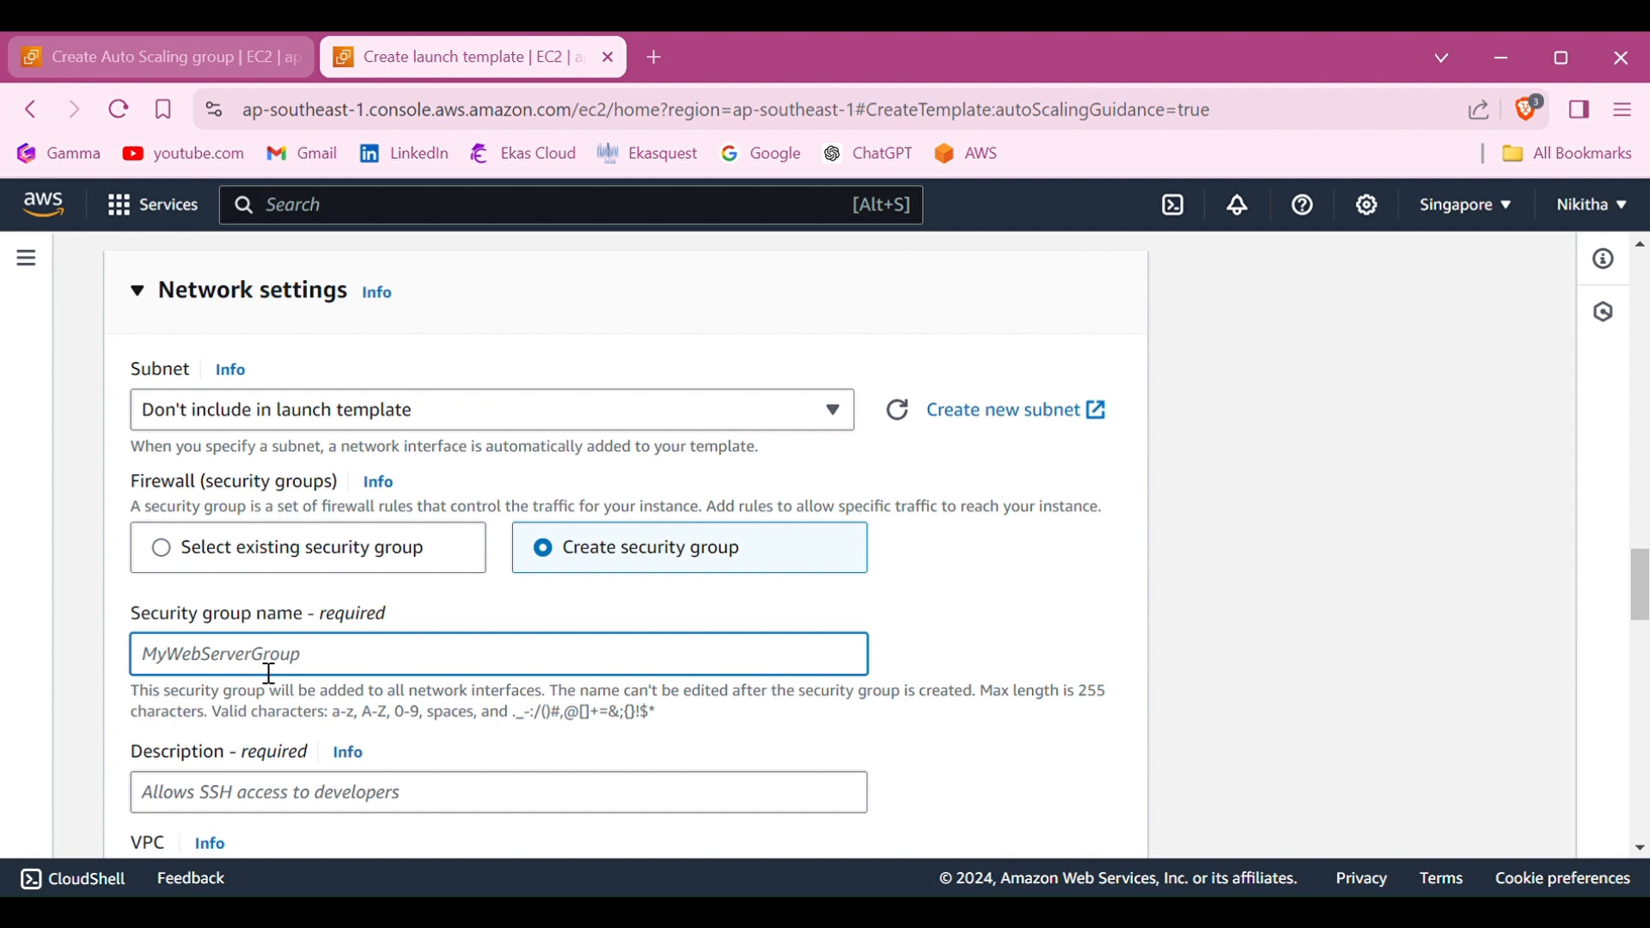
text(test-sg)
scroll(269, 673, down, 3)
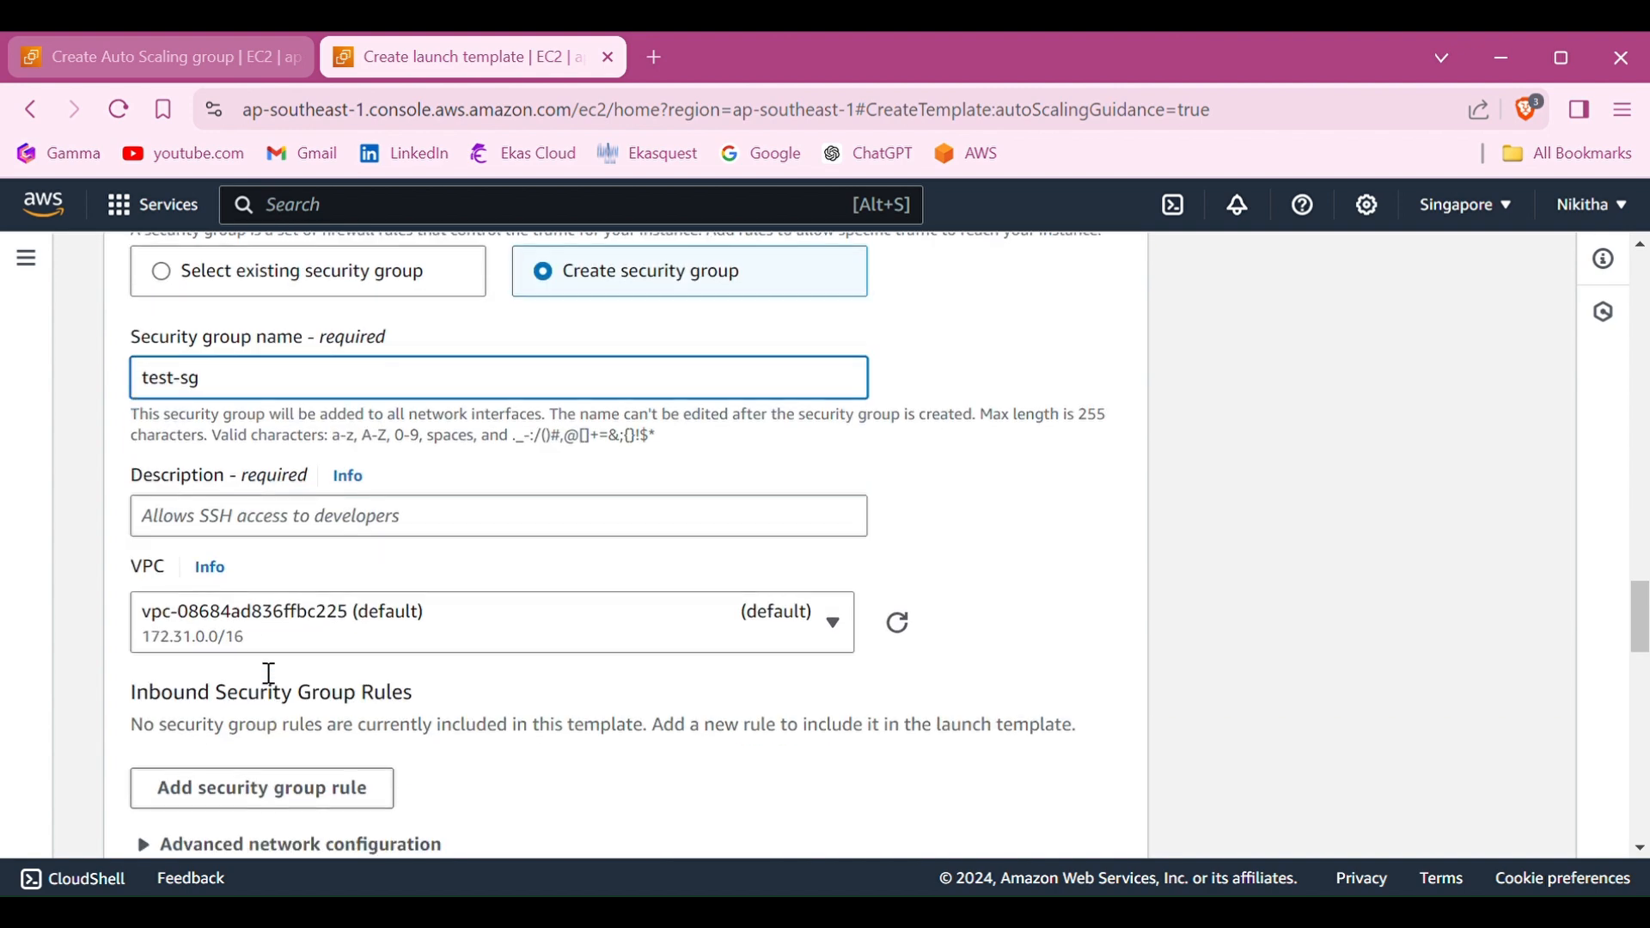
click(242, 530)
text(a)
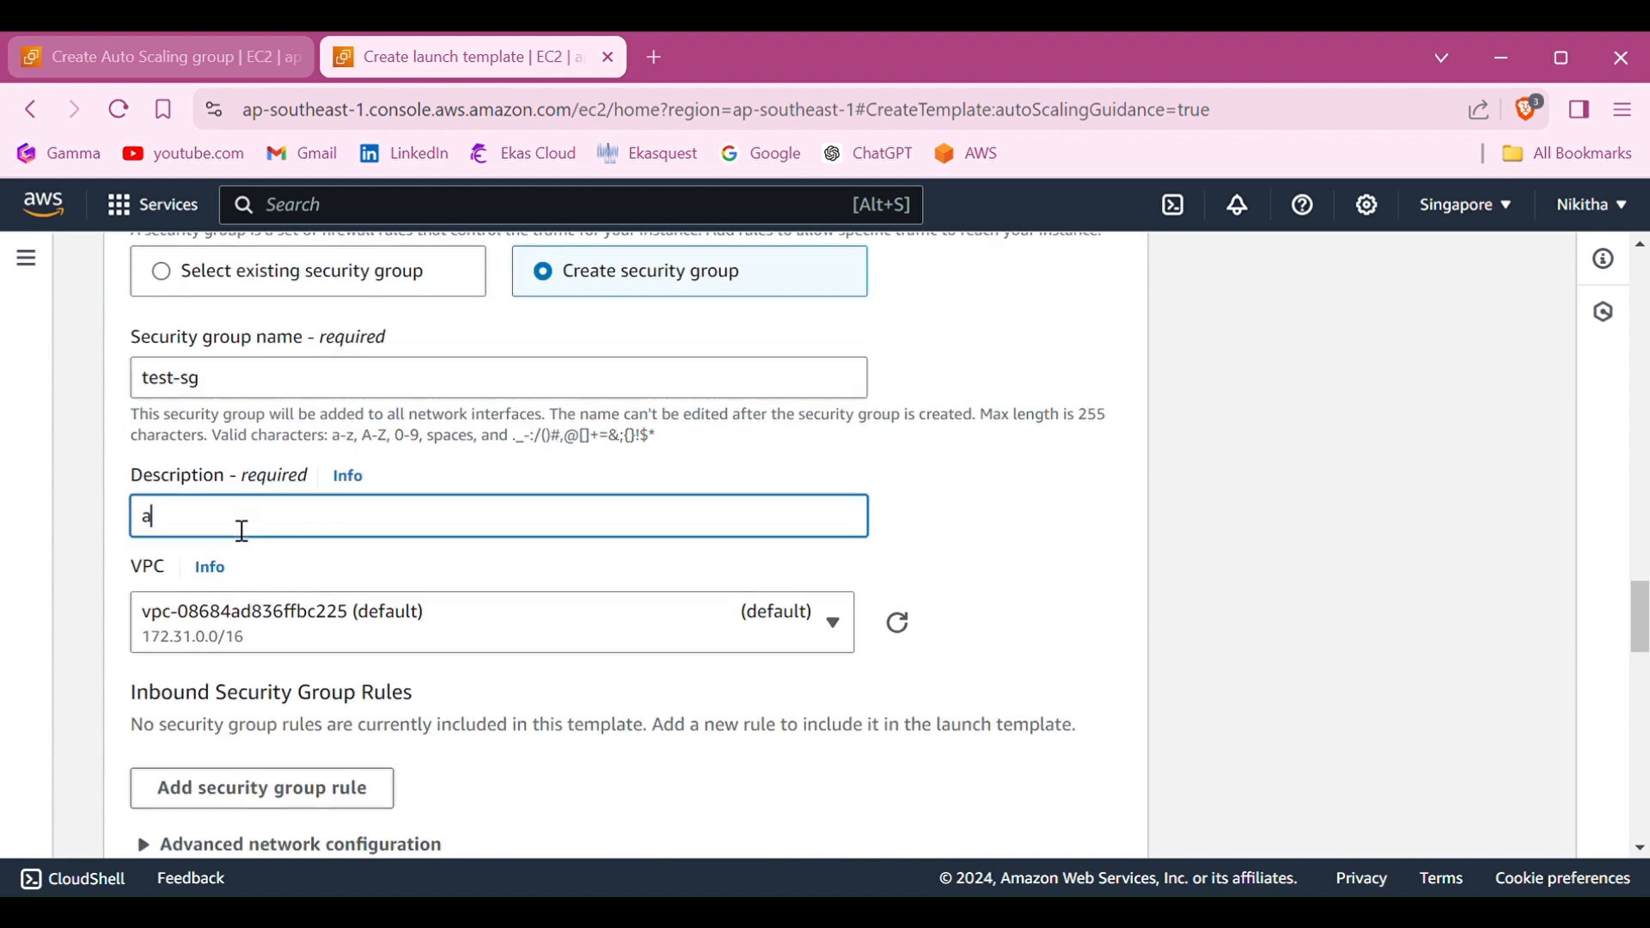
text(llow access)
Add an inbound security group rule of type ssh with the source type Anywhere
scroll(242, 531, down, 3)
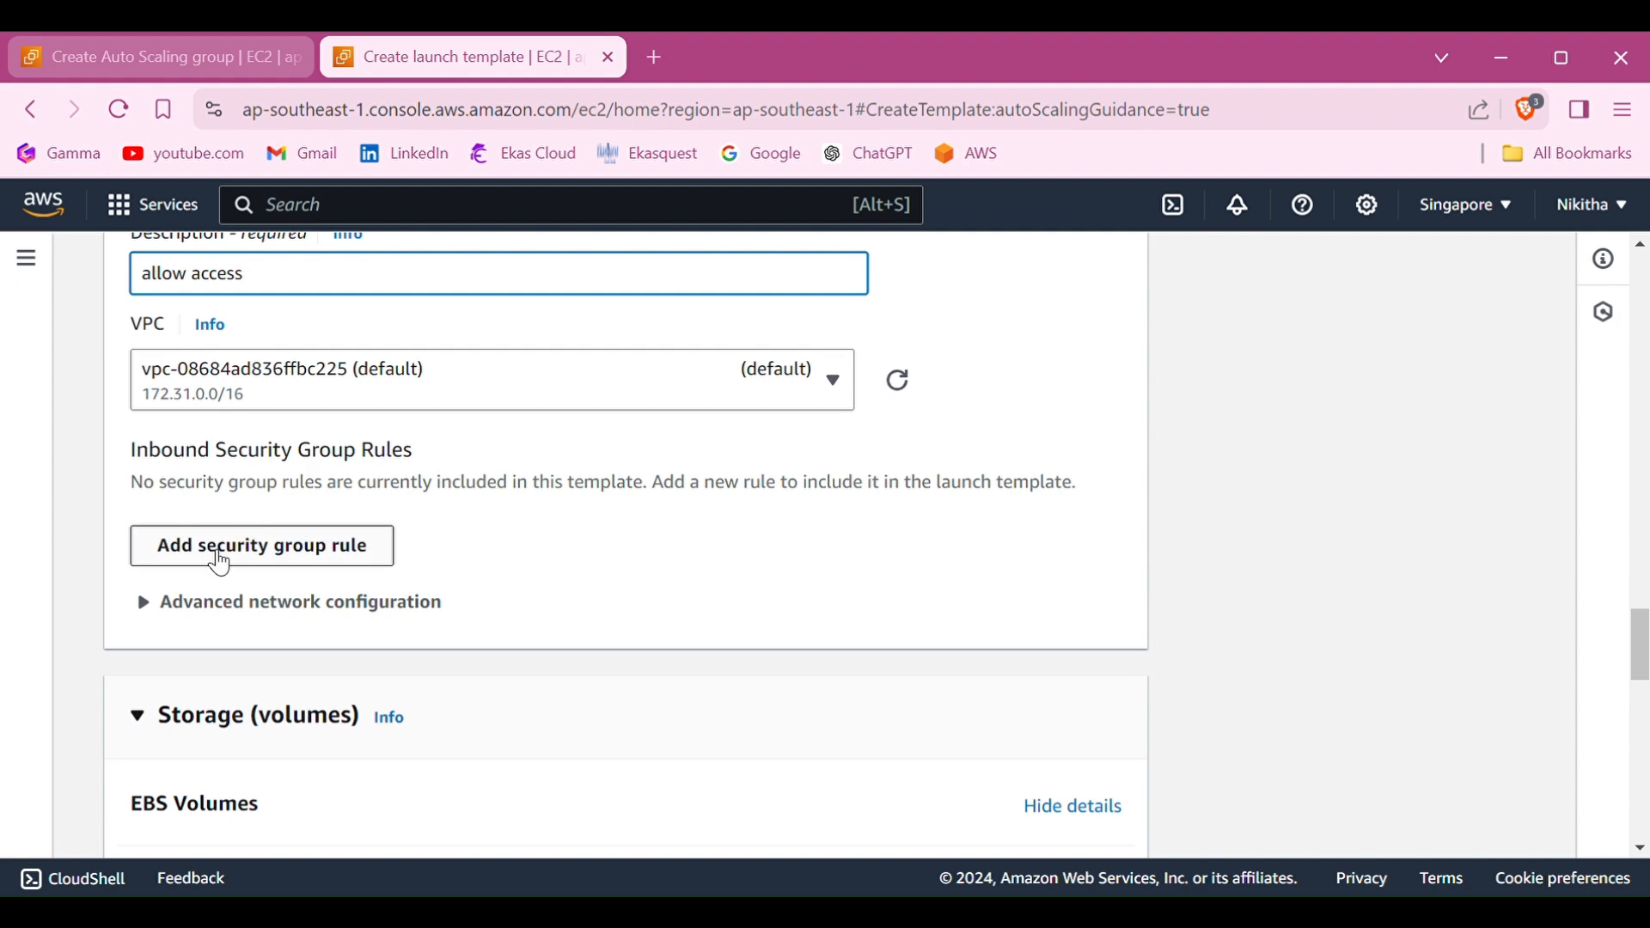
click(221, 563)
click(267, 613)
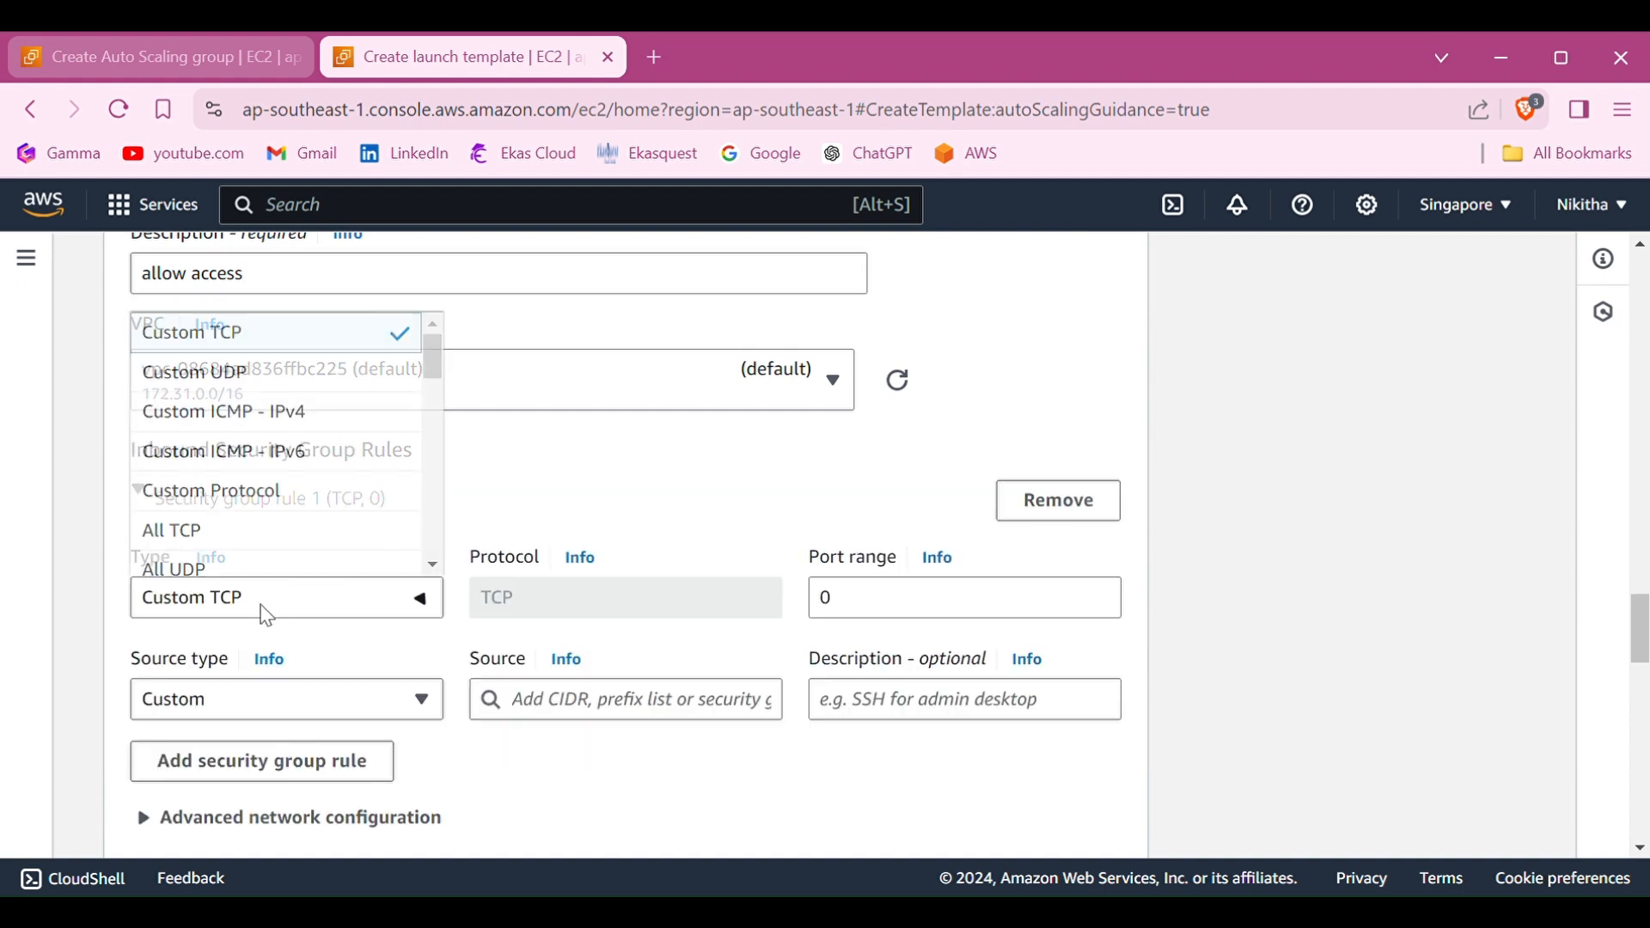
scroll(267, 552, down, 2)
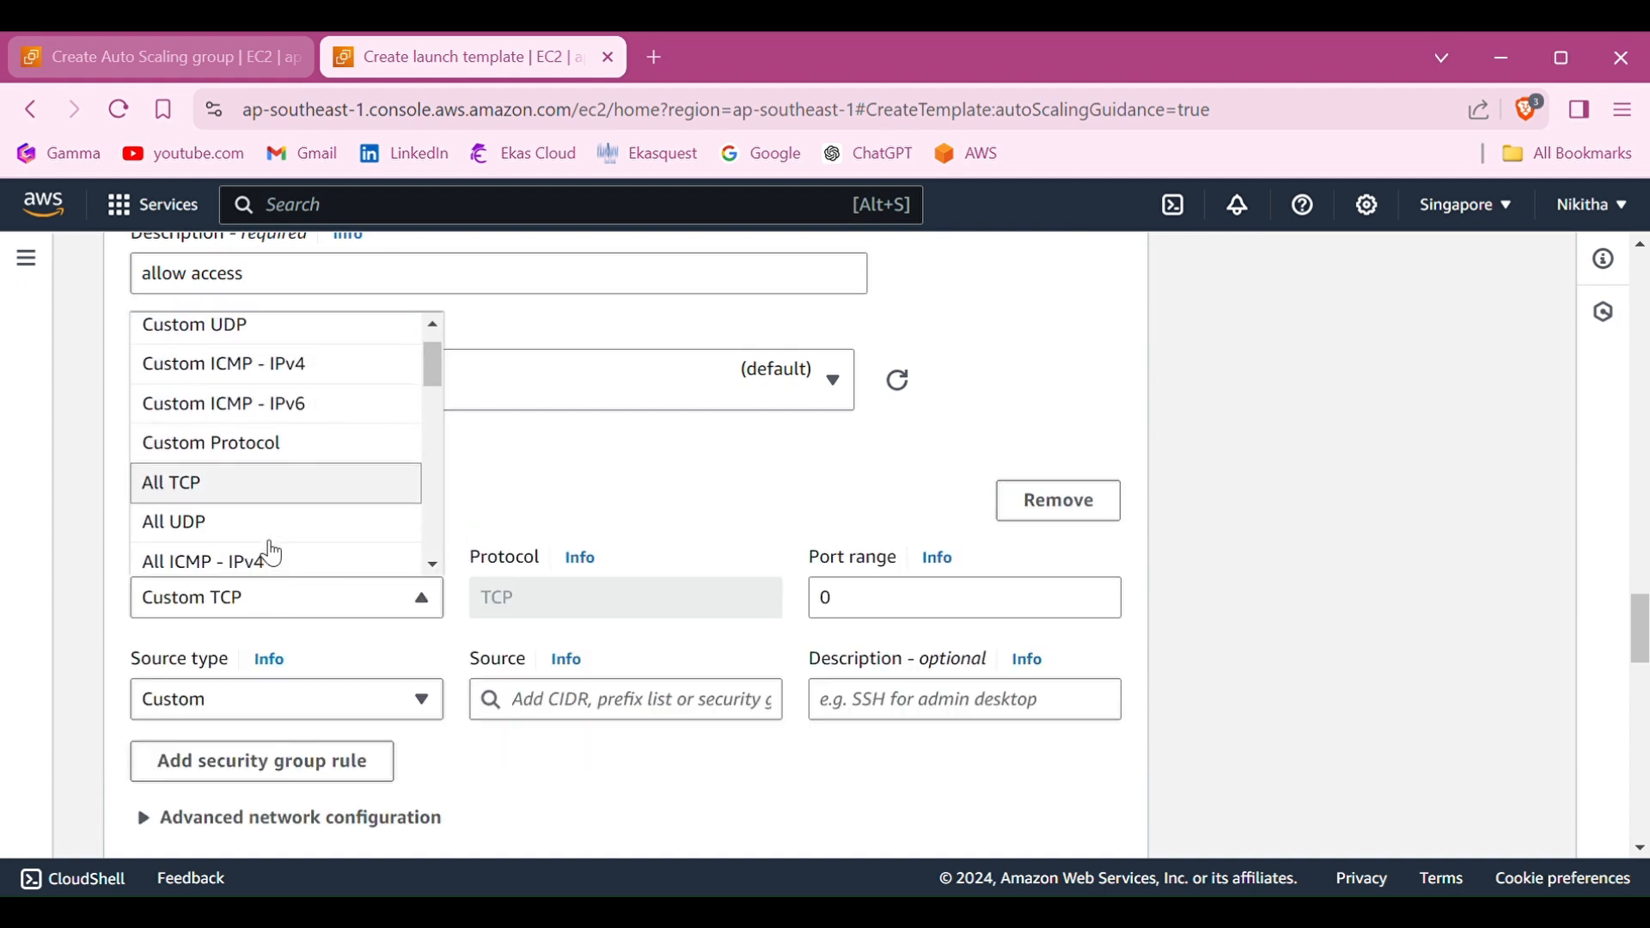
scroll(268, 550, down, 2)
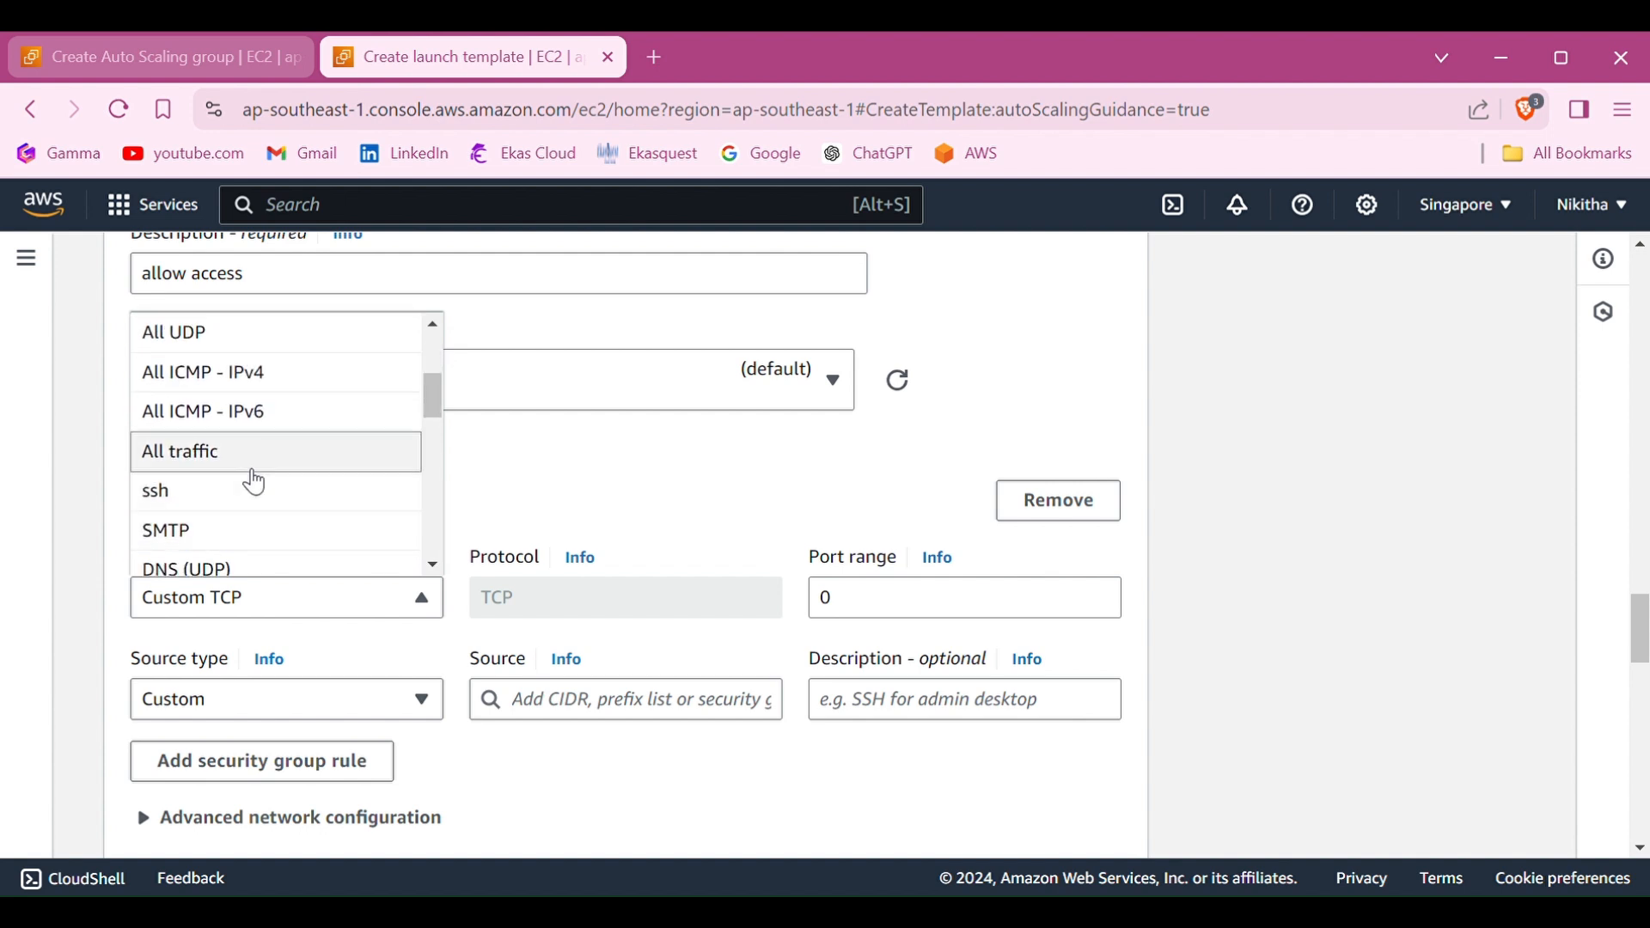
click(256, 469)
click(264, 604)
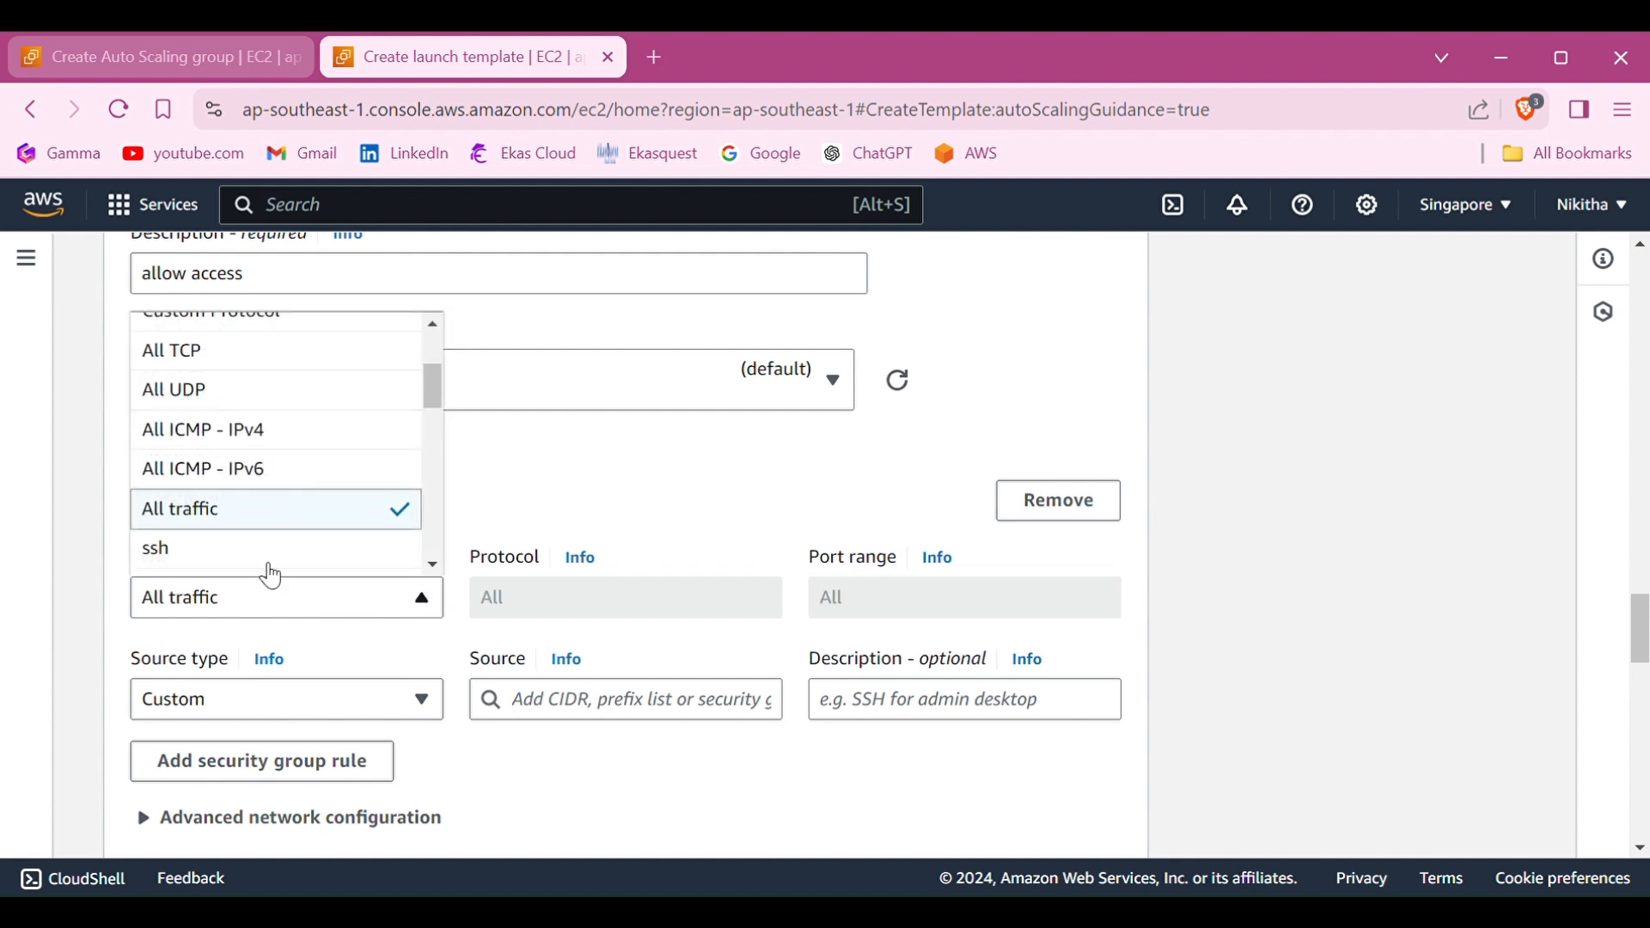
click(264, 560)
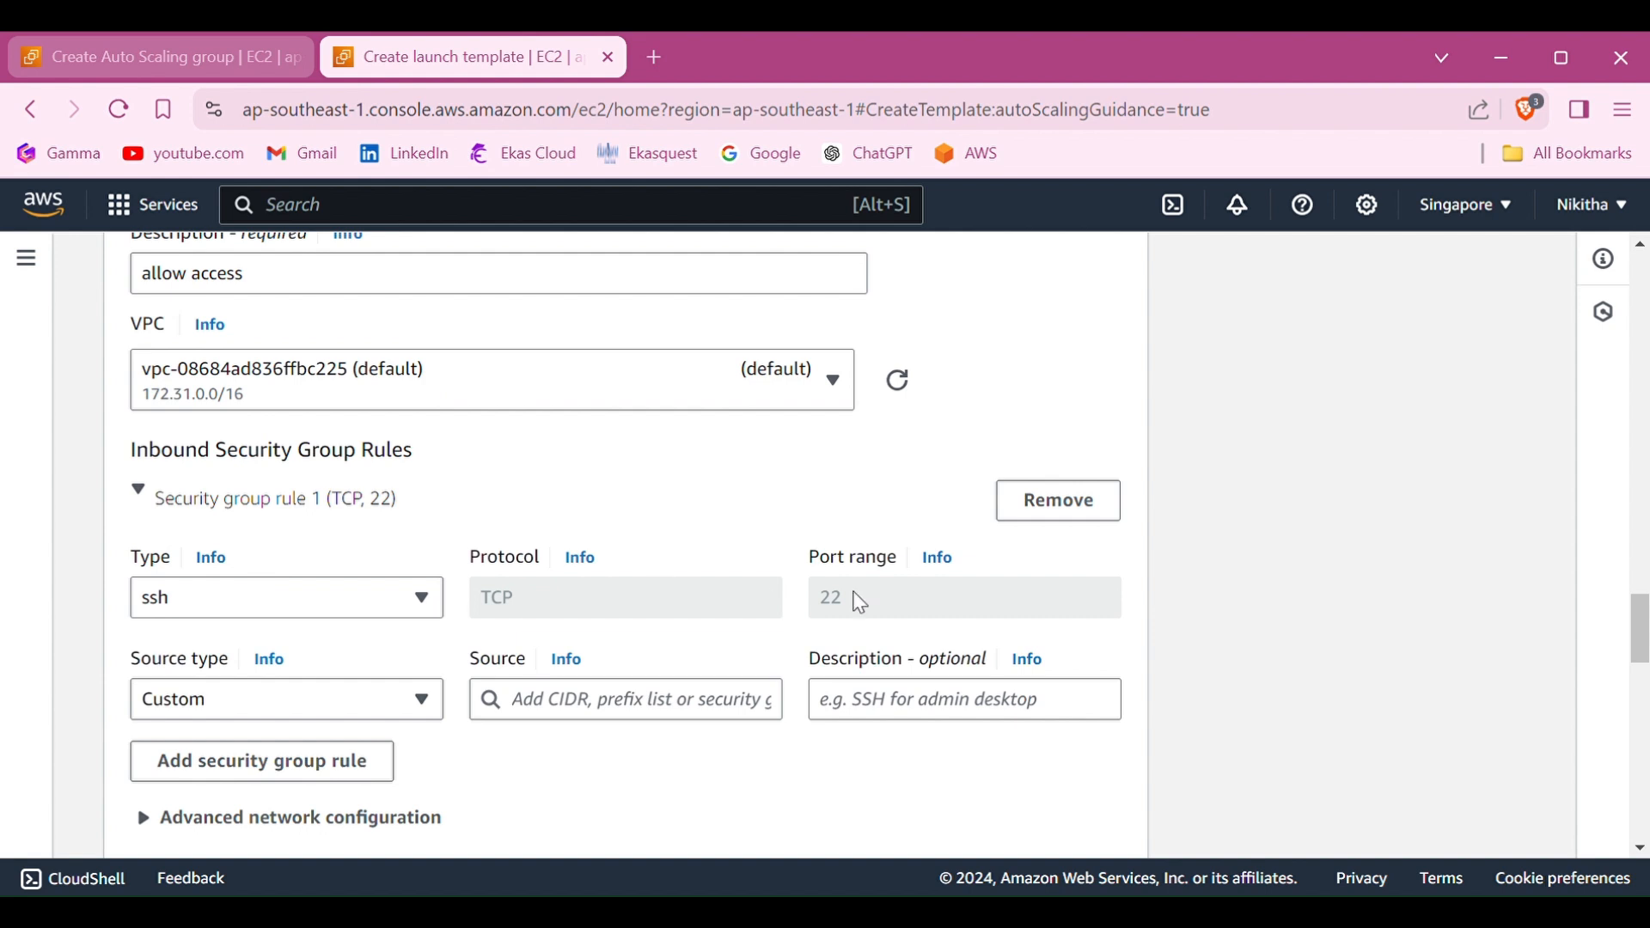
click(273, 709)
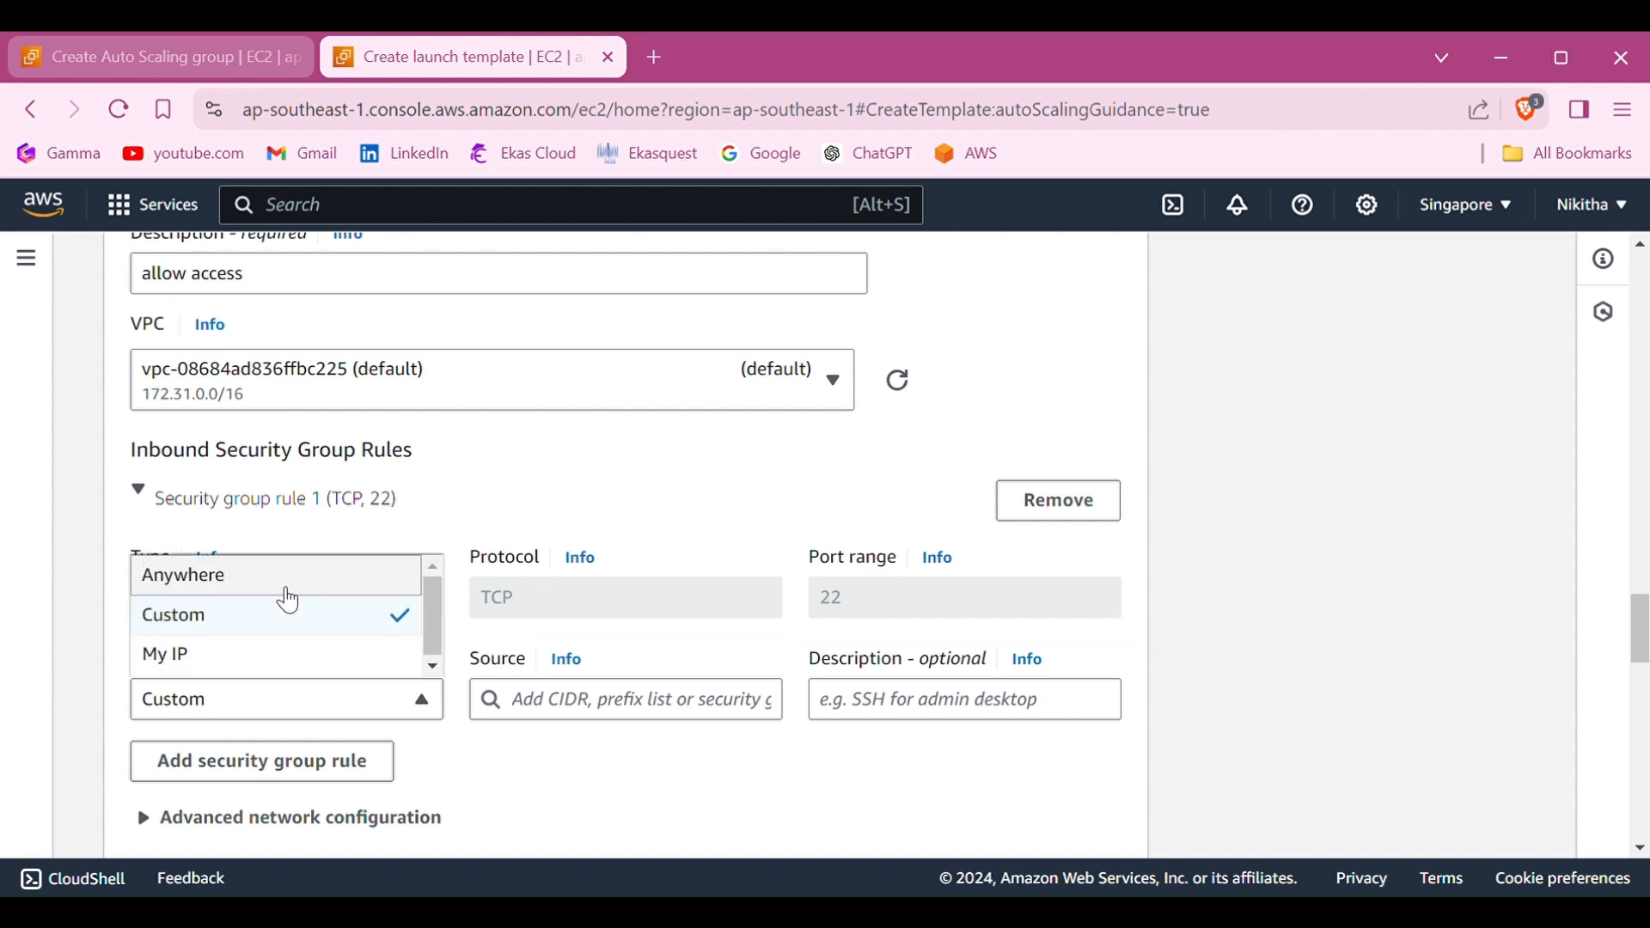
click(280, 582)
Add a second inbound security group rule of type HTTP with the source type Anywhere
scroll(346, 699, down, 5)
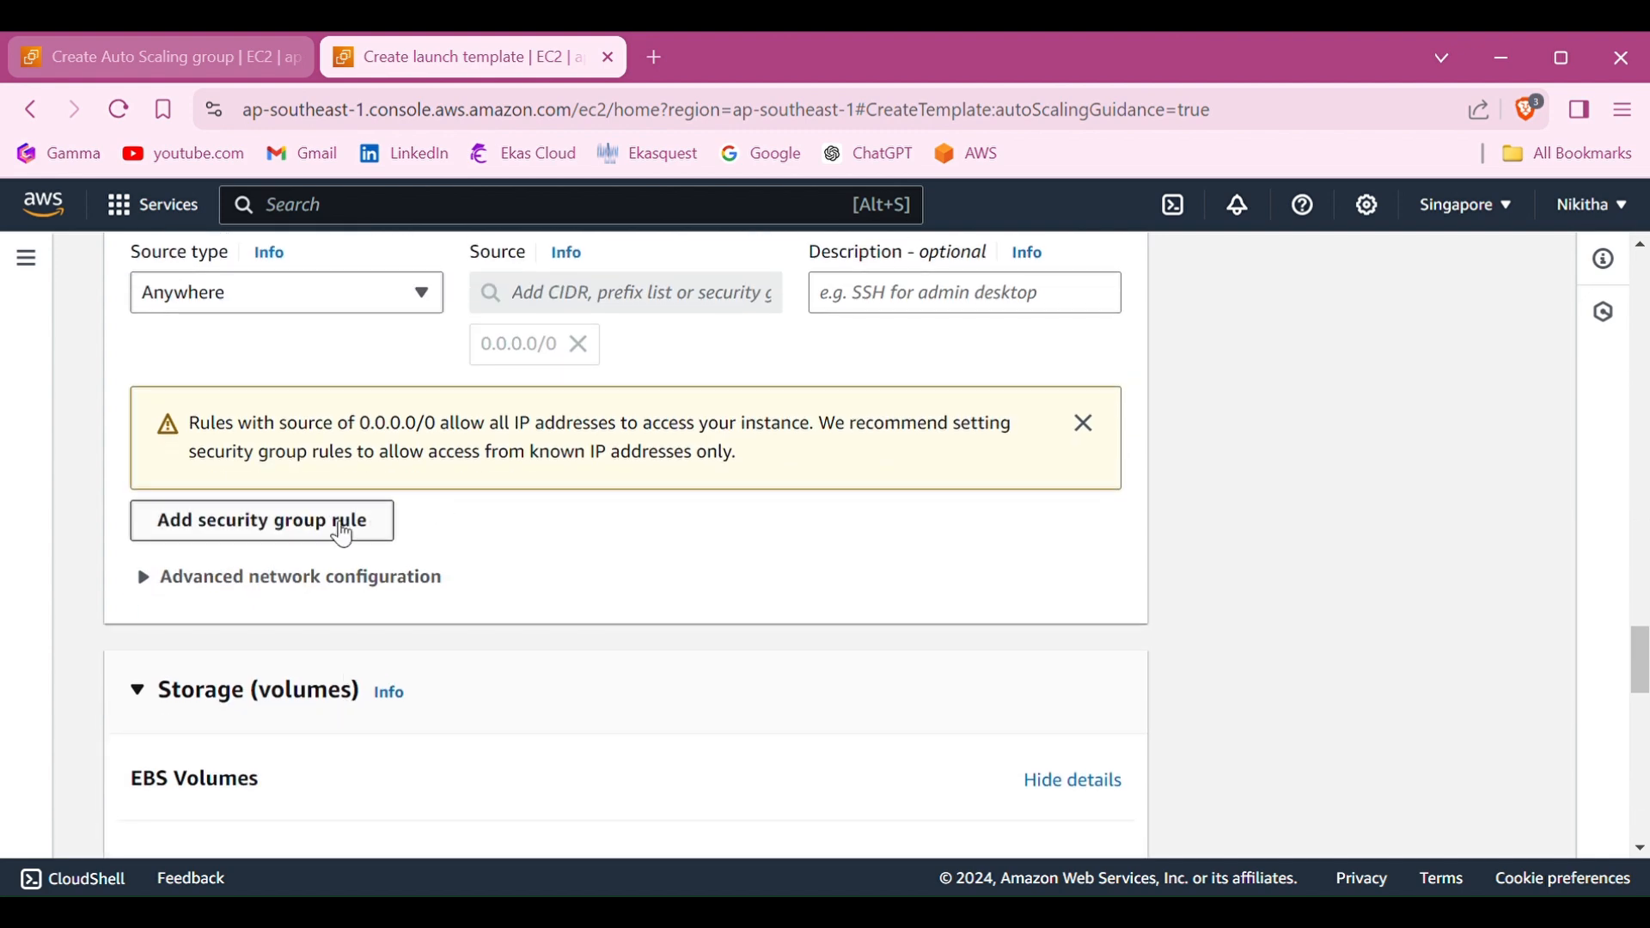
click(343, 536)
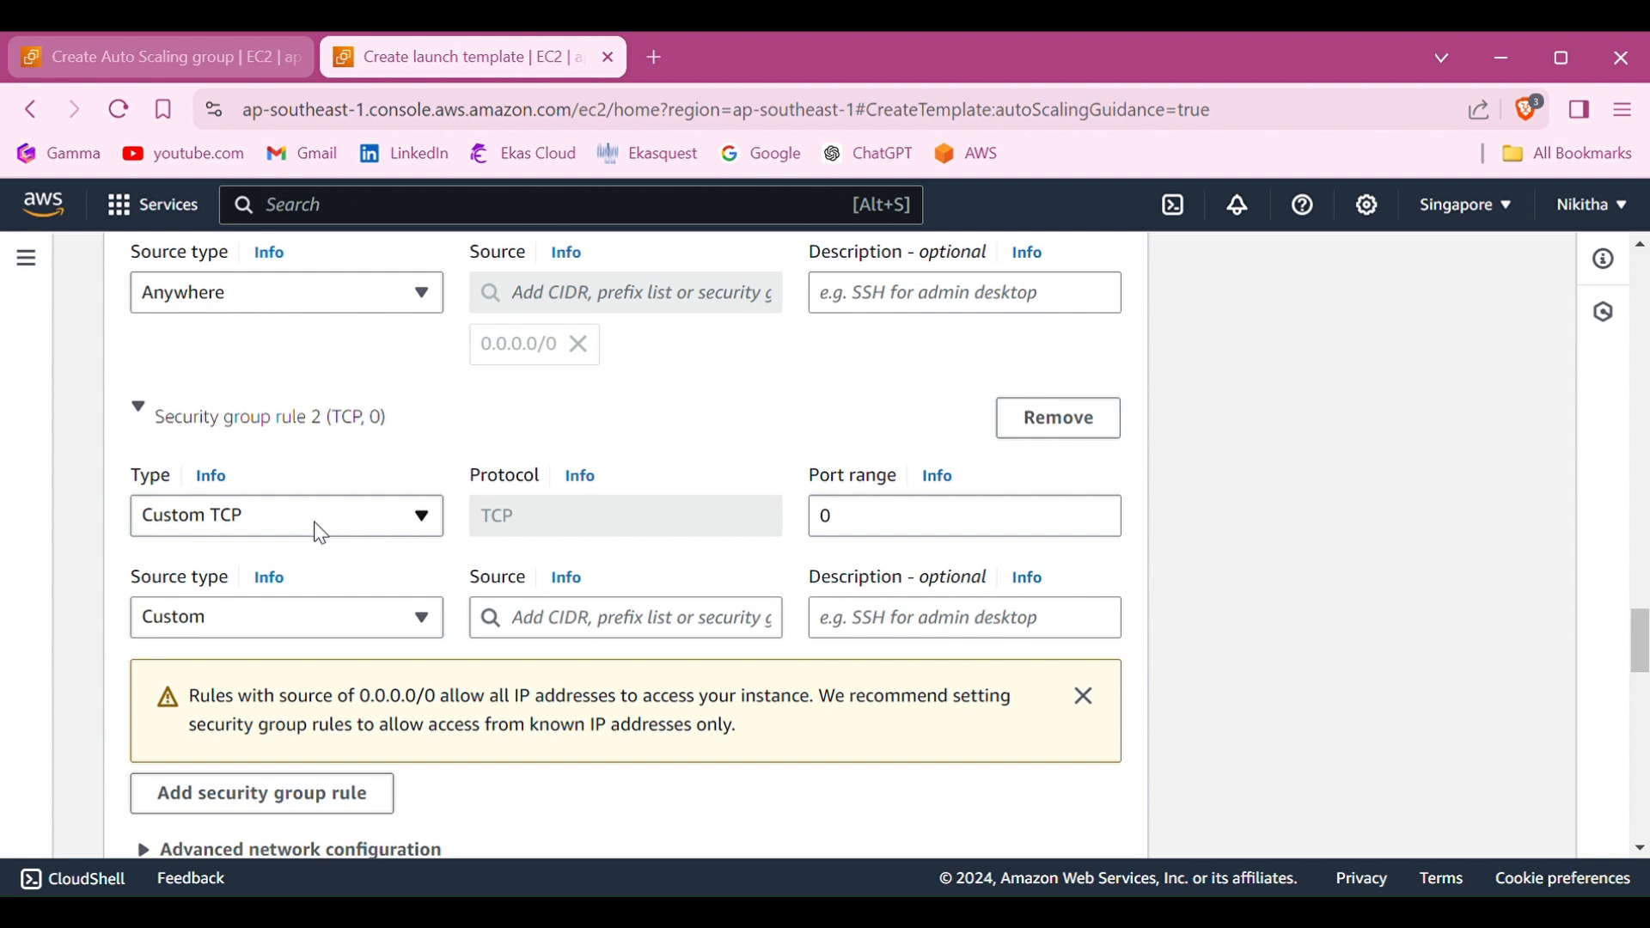
click(317, 524)
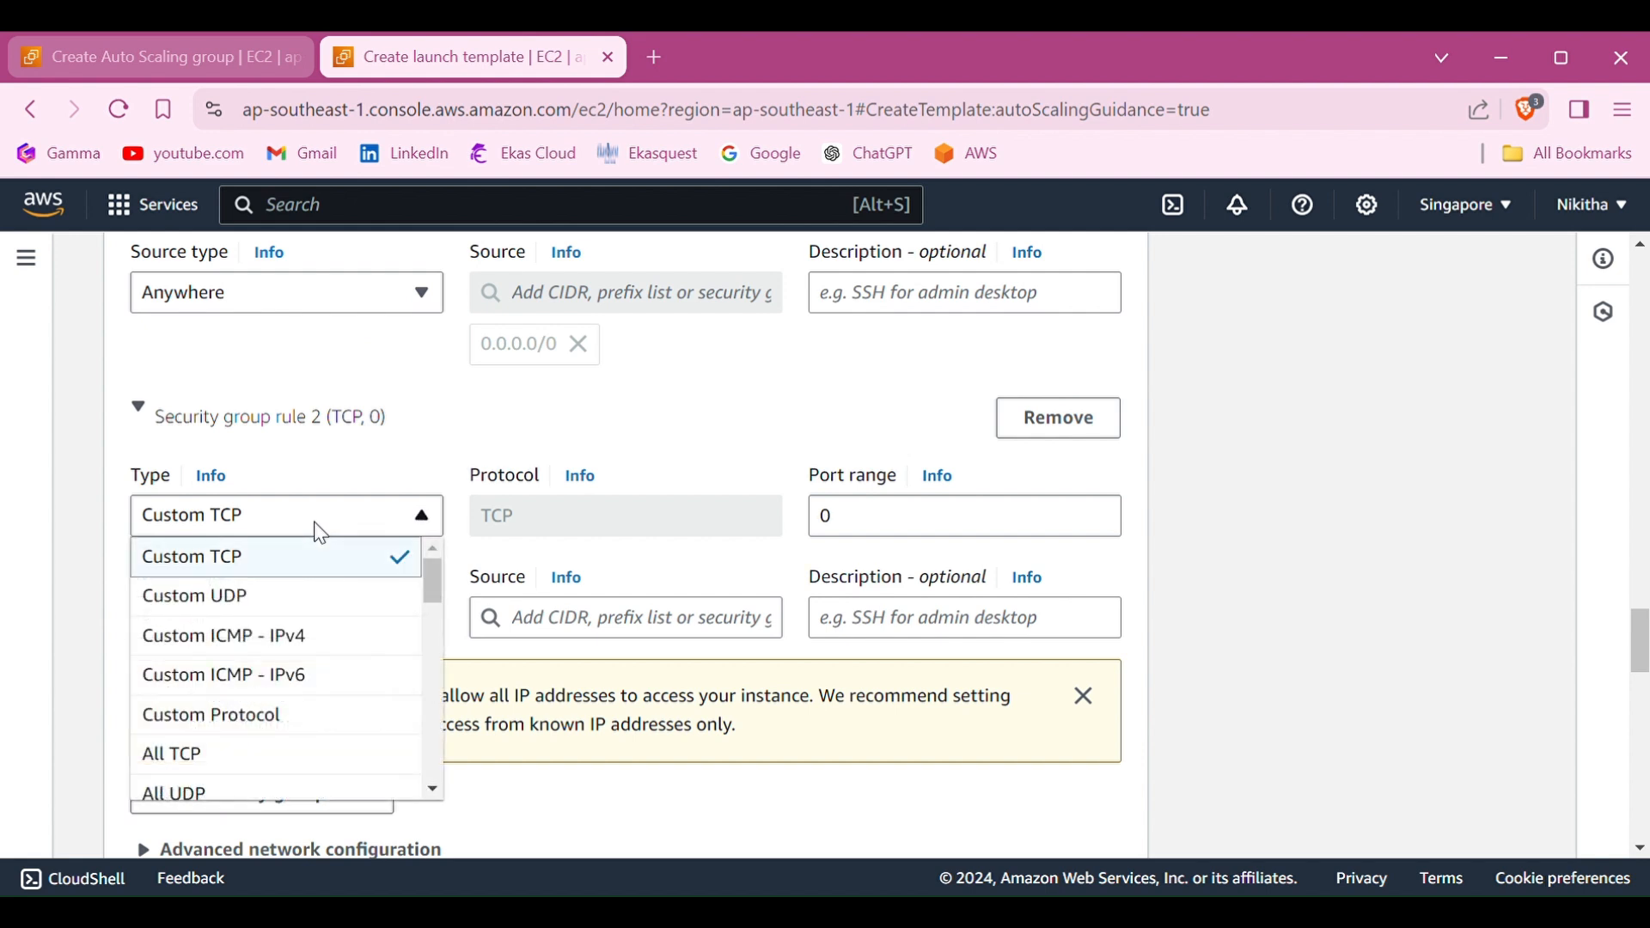
scroll(277, 678, down, 2)
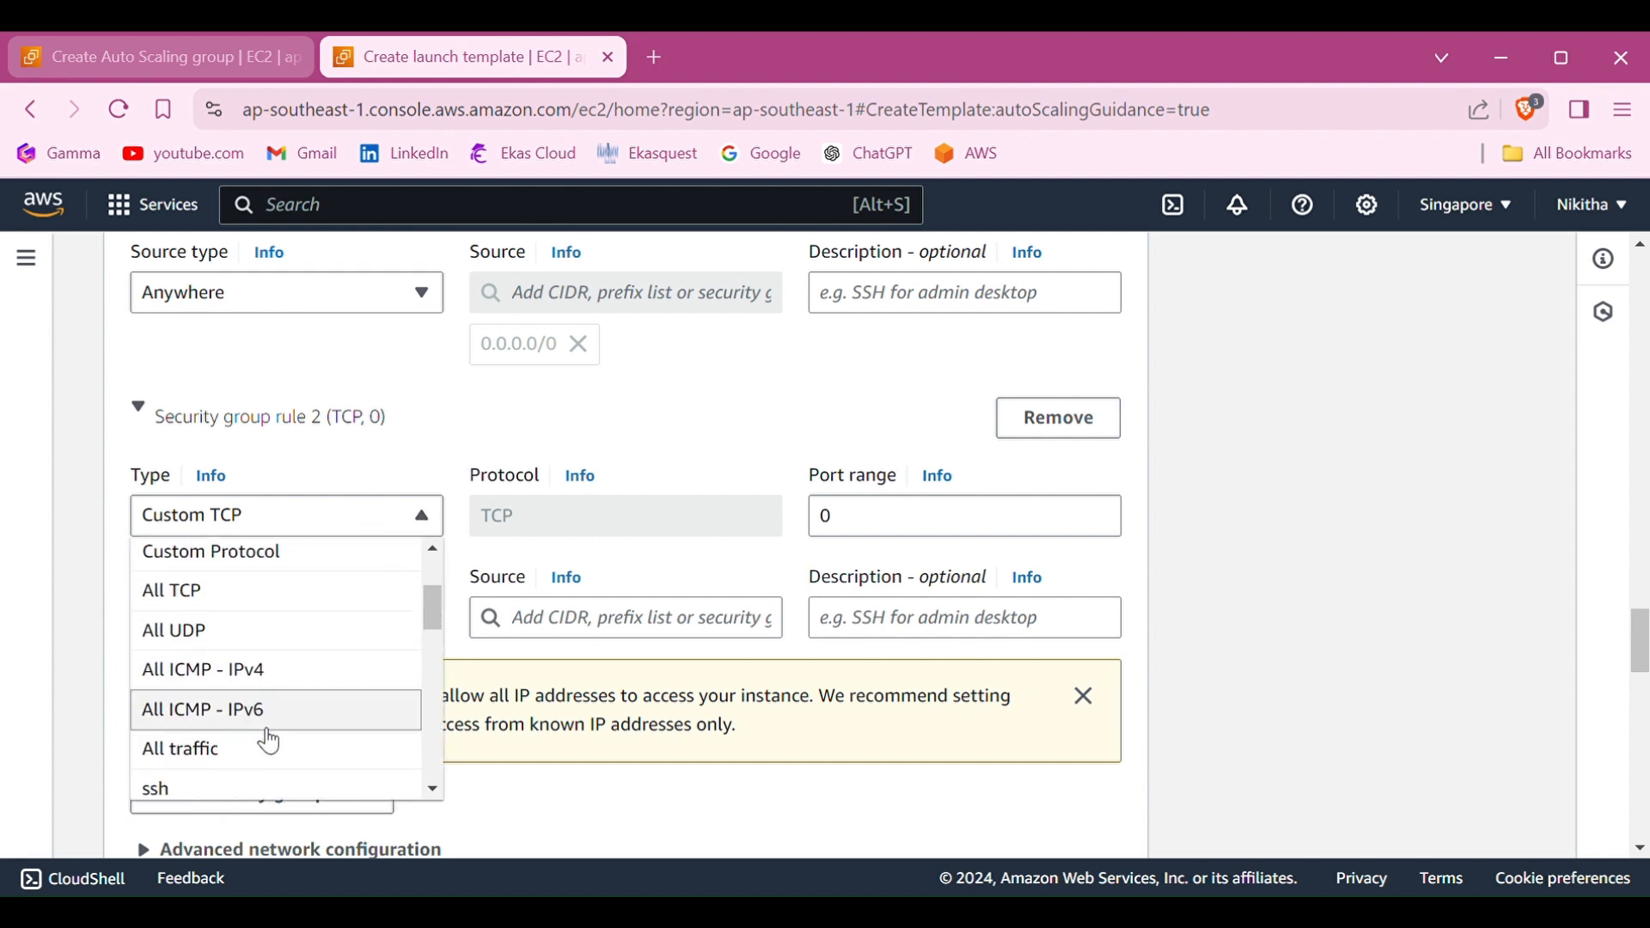
scroll(269, 741, down, 2)
scroll(251, 753, down, 1)
click(247, 705)
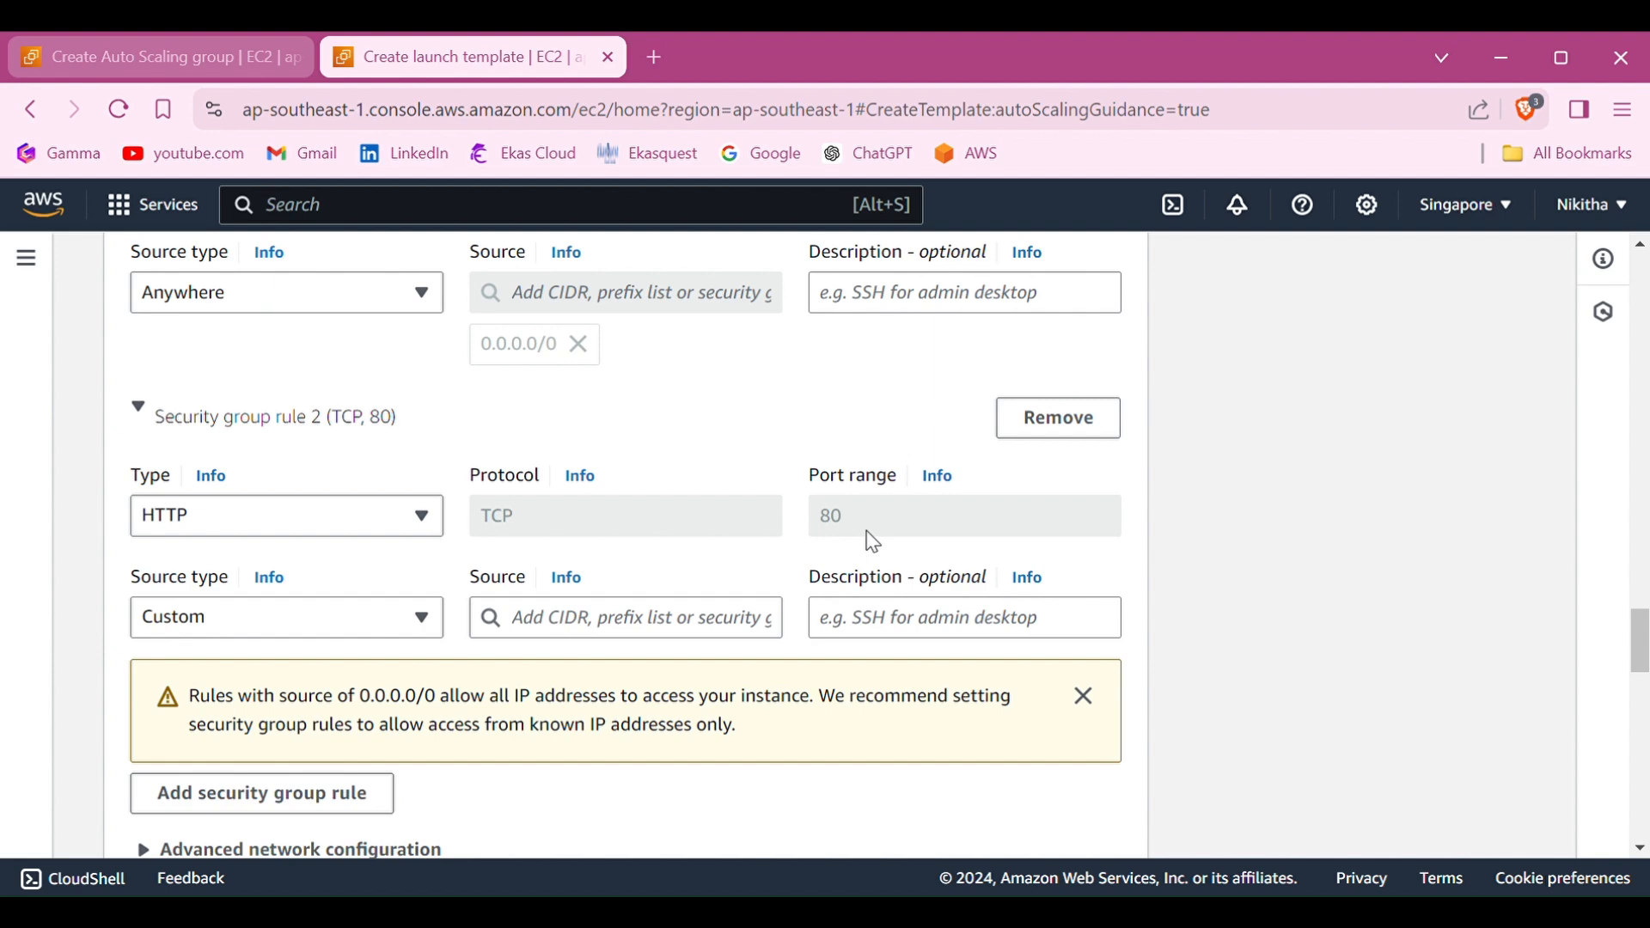
click(335, 625)
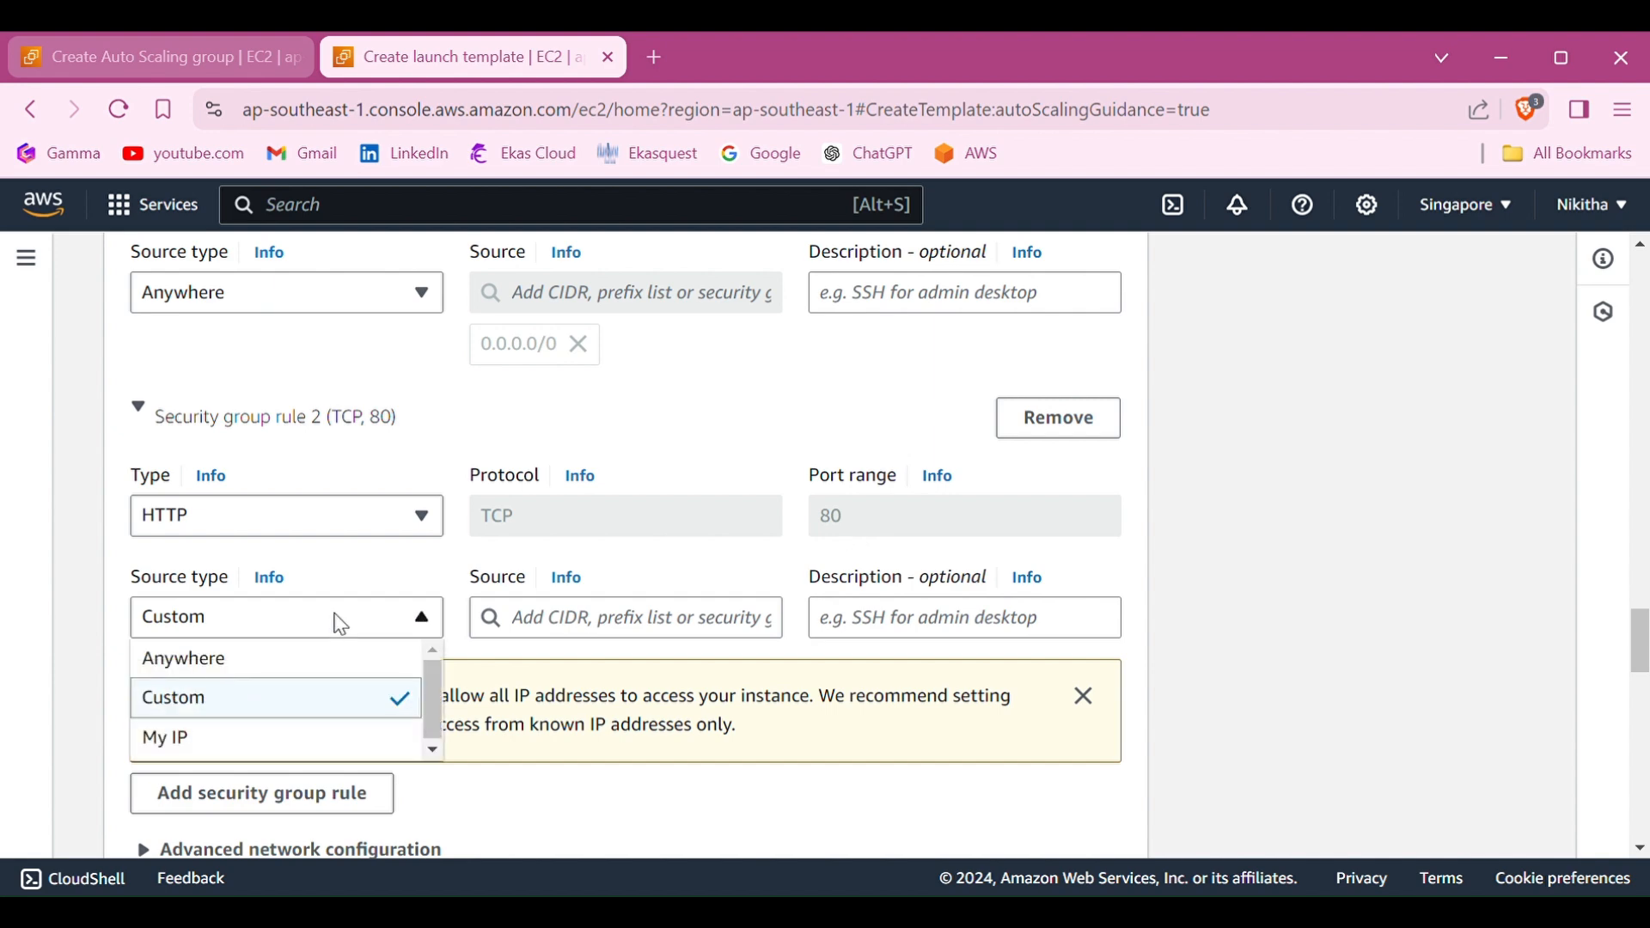
click(321, 663)
Set the volume type of the AMI root volume to gp2 in the launch template's storage settings
scroll(321, 667, down, 6)
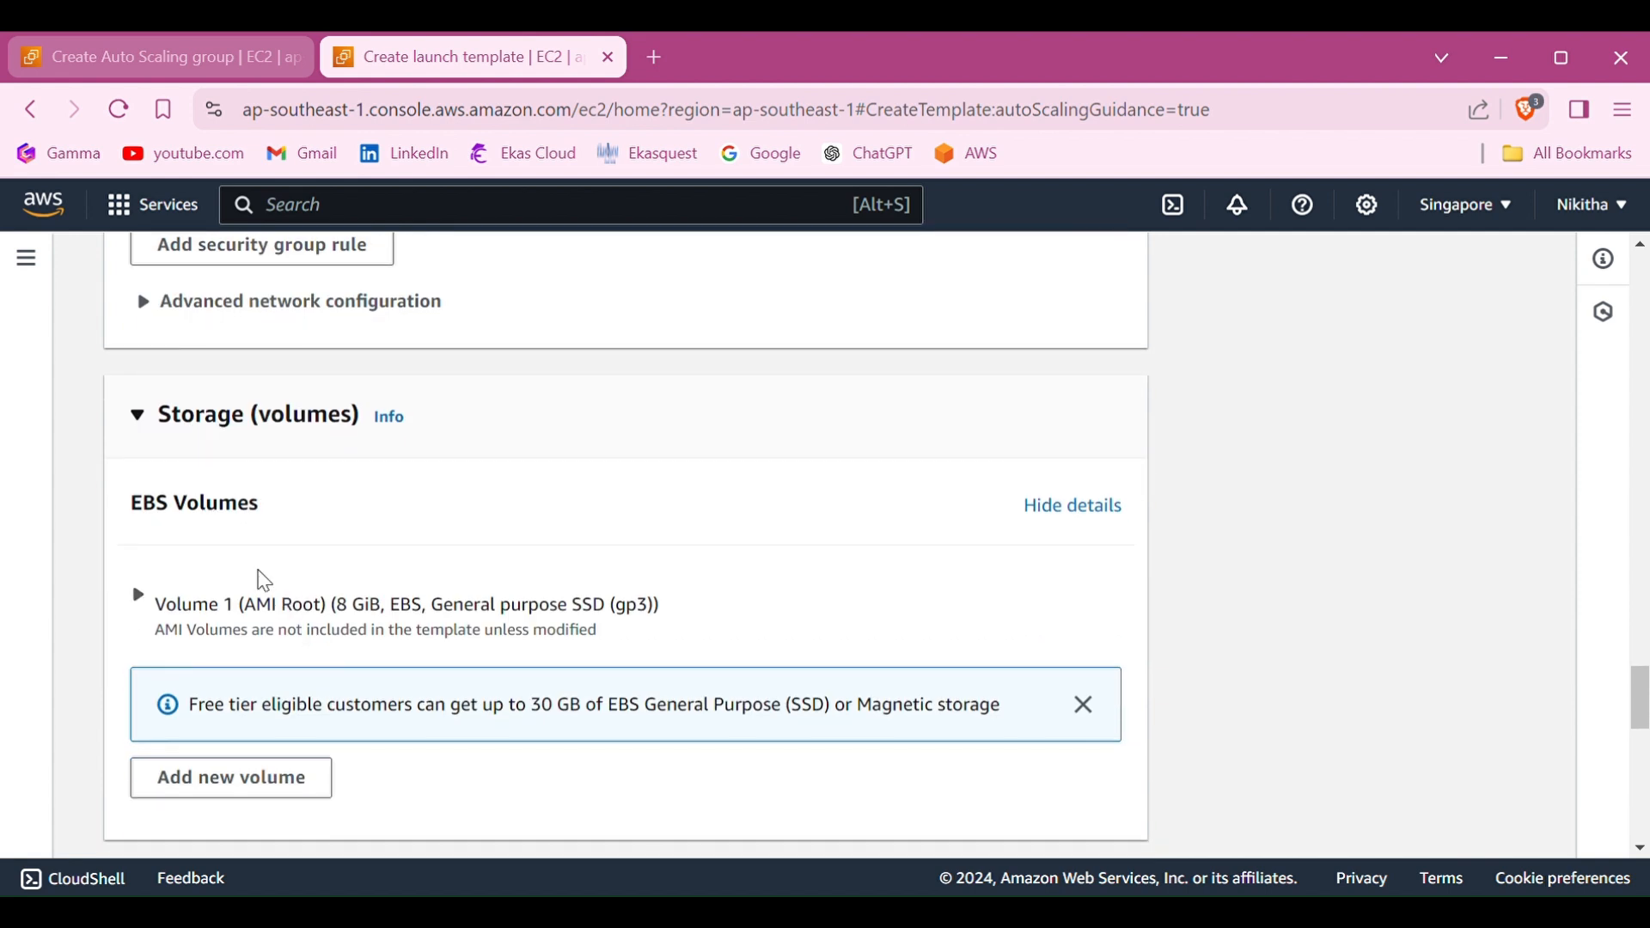
click(249, 608)
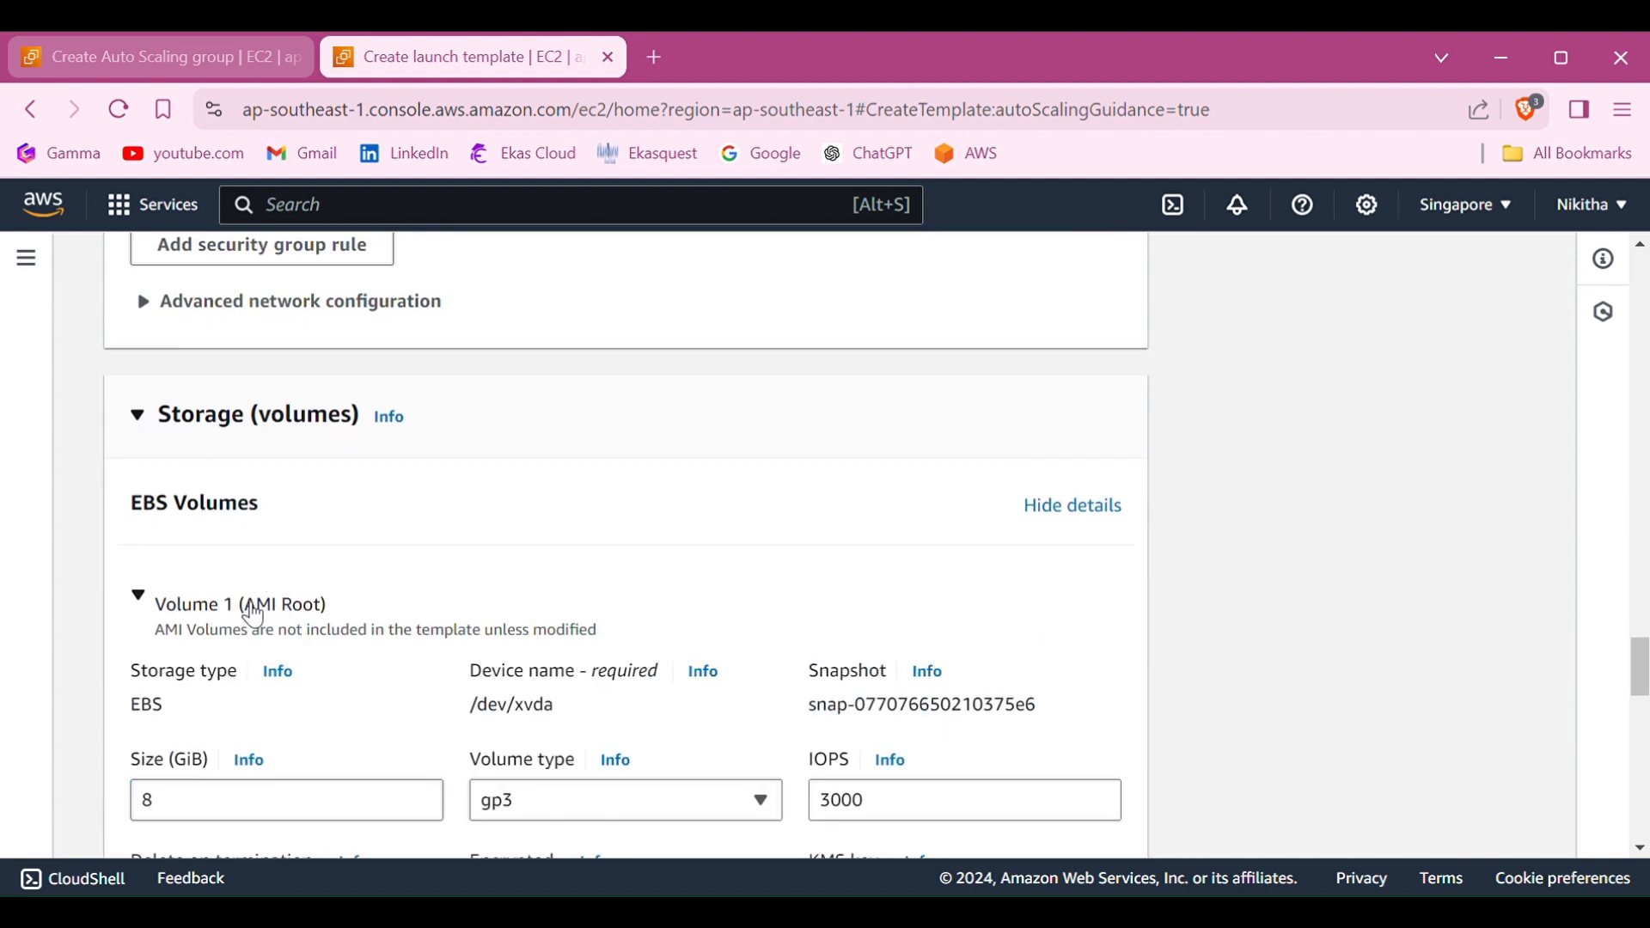
click(534, 784)
click(612, 541)
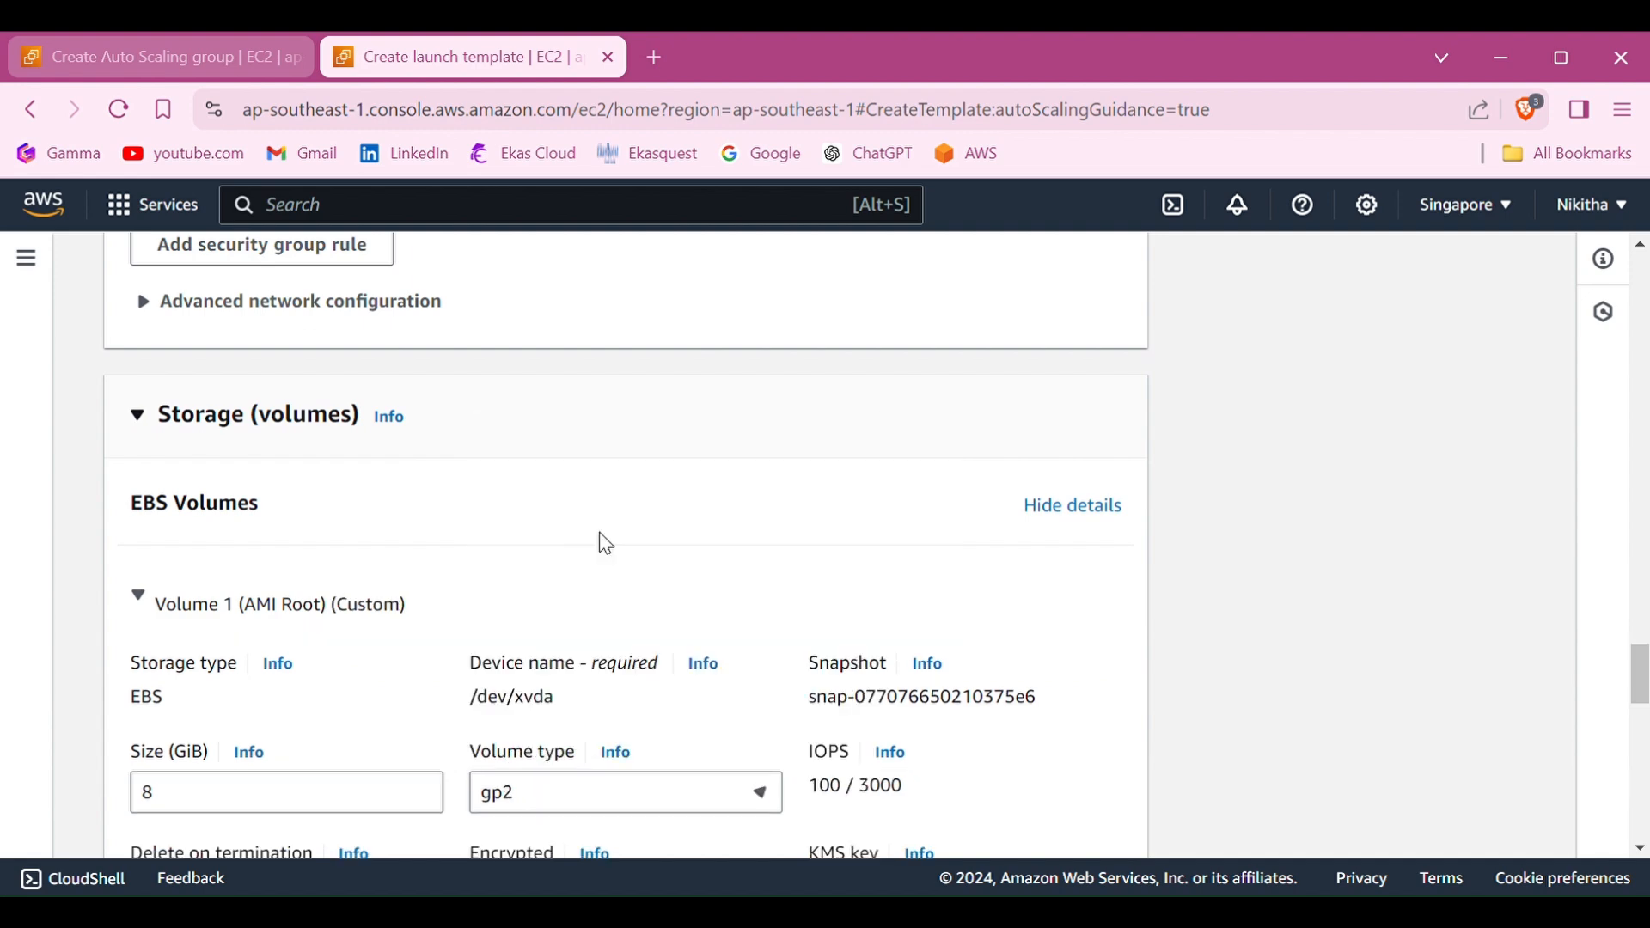
Enter a user data bash script in the advanced details that installs, starts and enables httpd and writes a Hello World hostname heading to /var/www/html/index.html
scroll(484, 631, down, 7)
scroll(480, 635, down, 5)
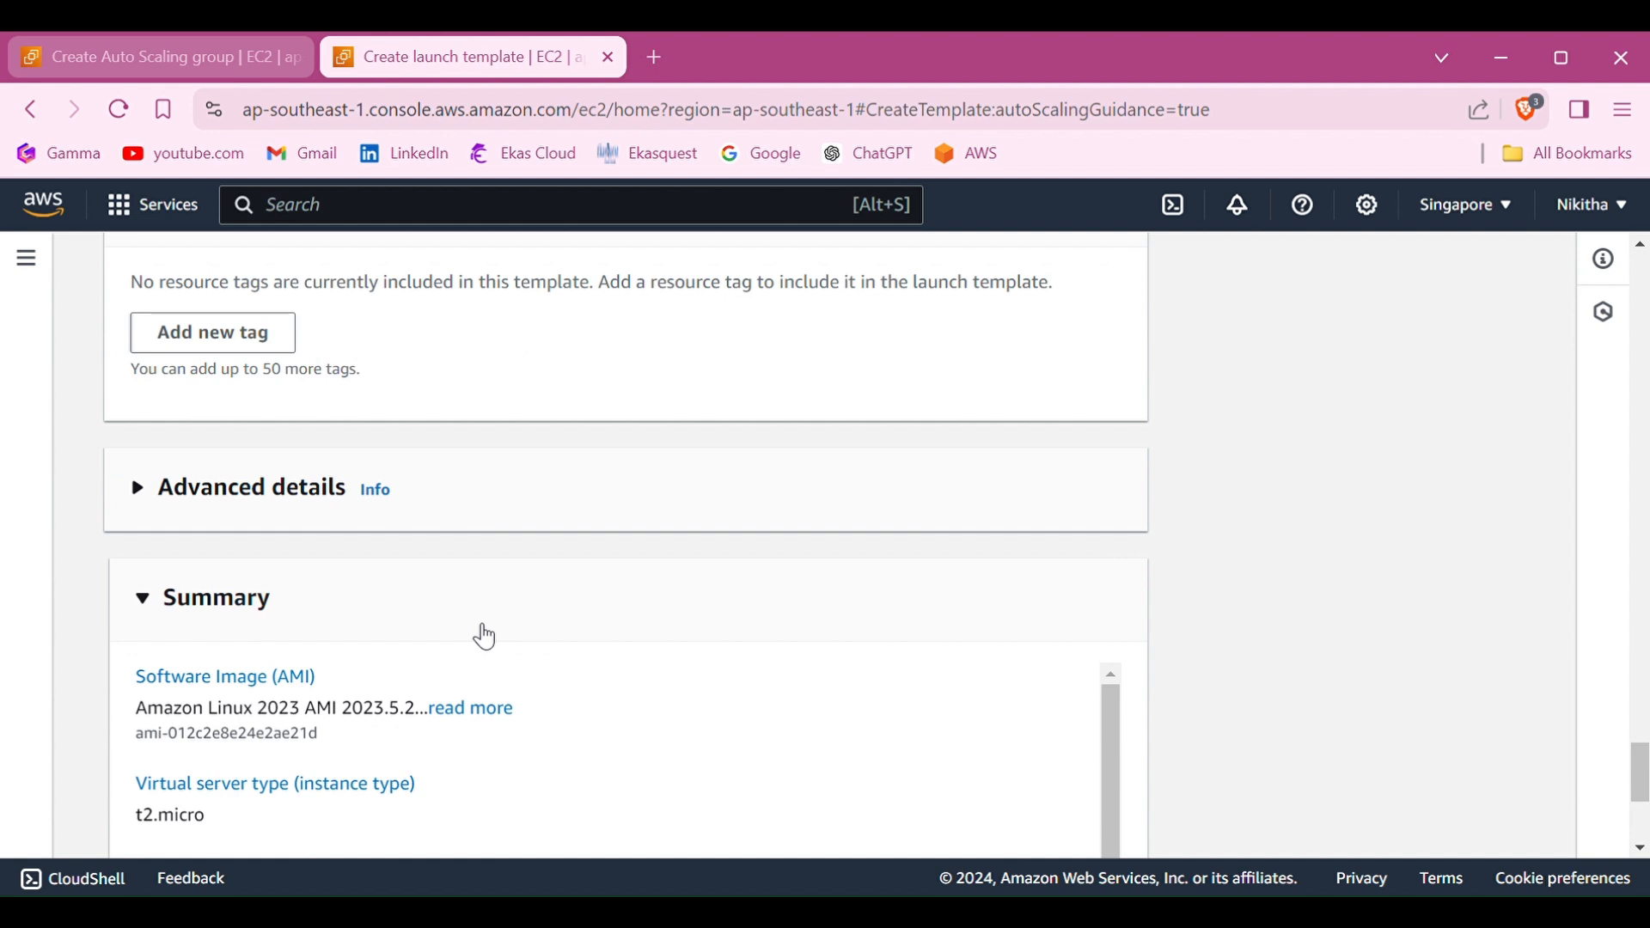
click(311, 506)
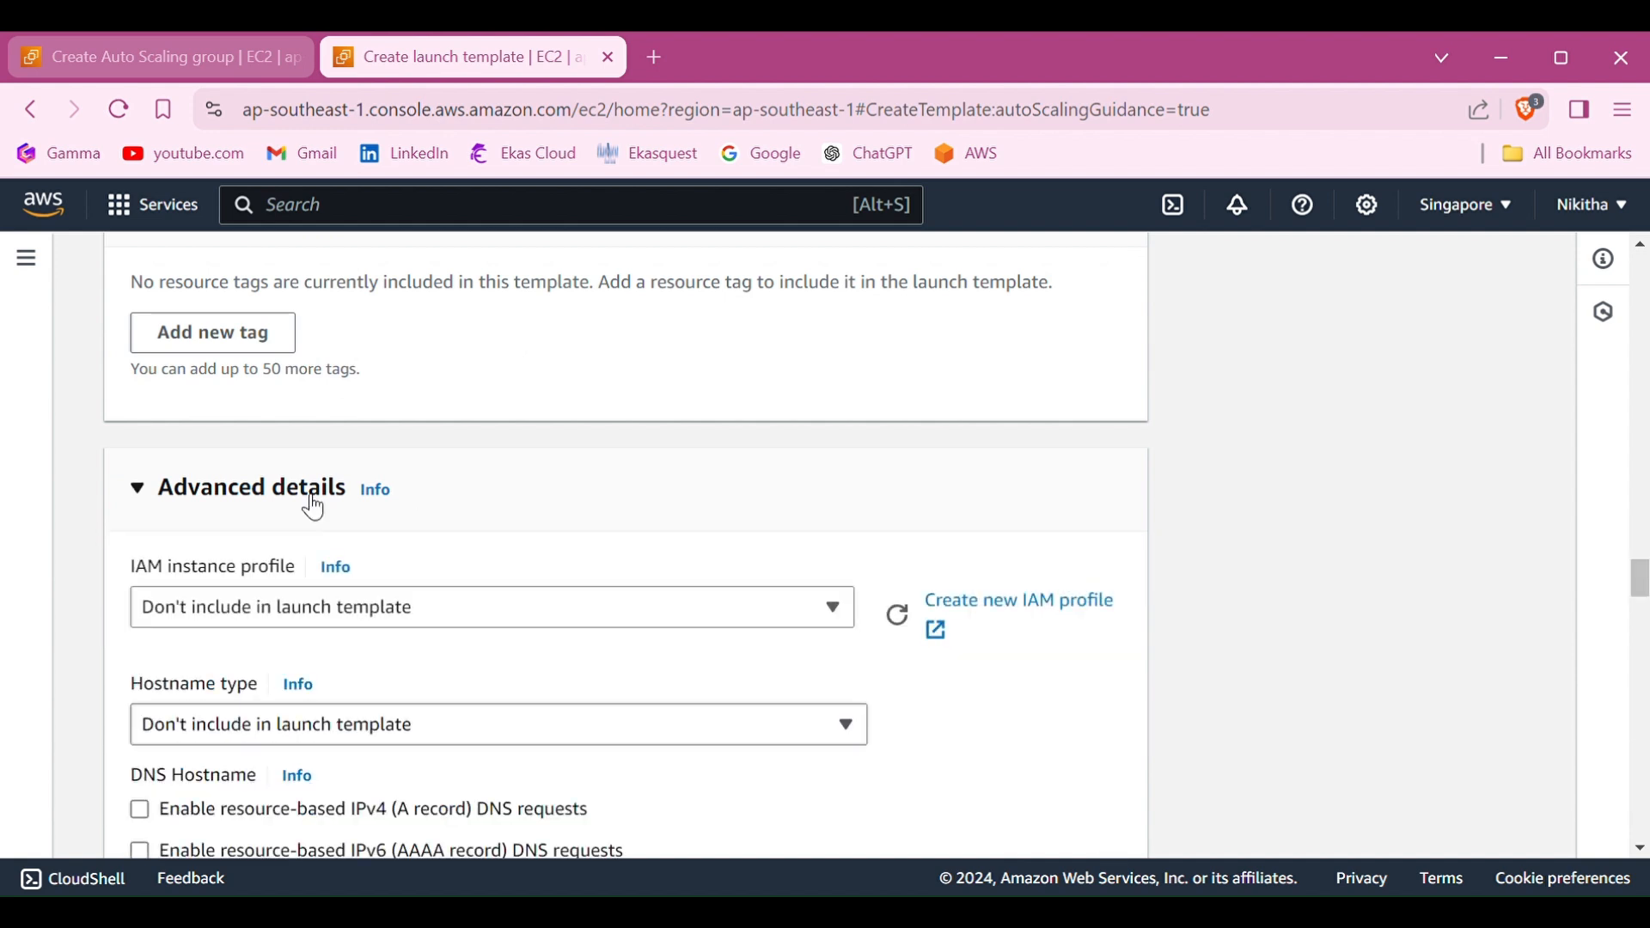
scroll(332, 571, down, 15)
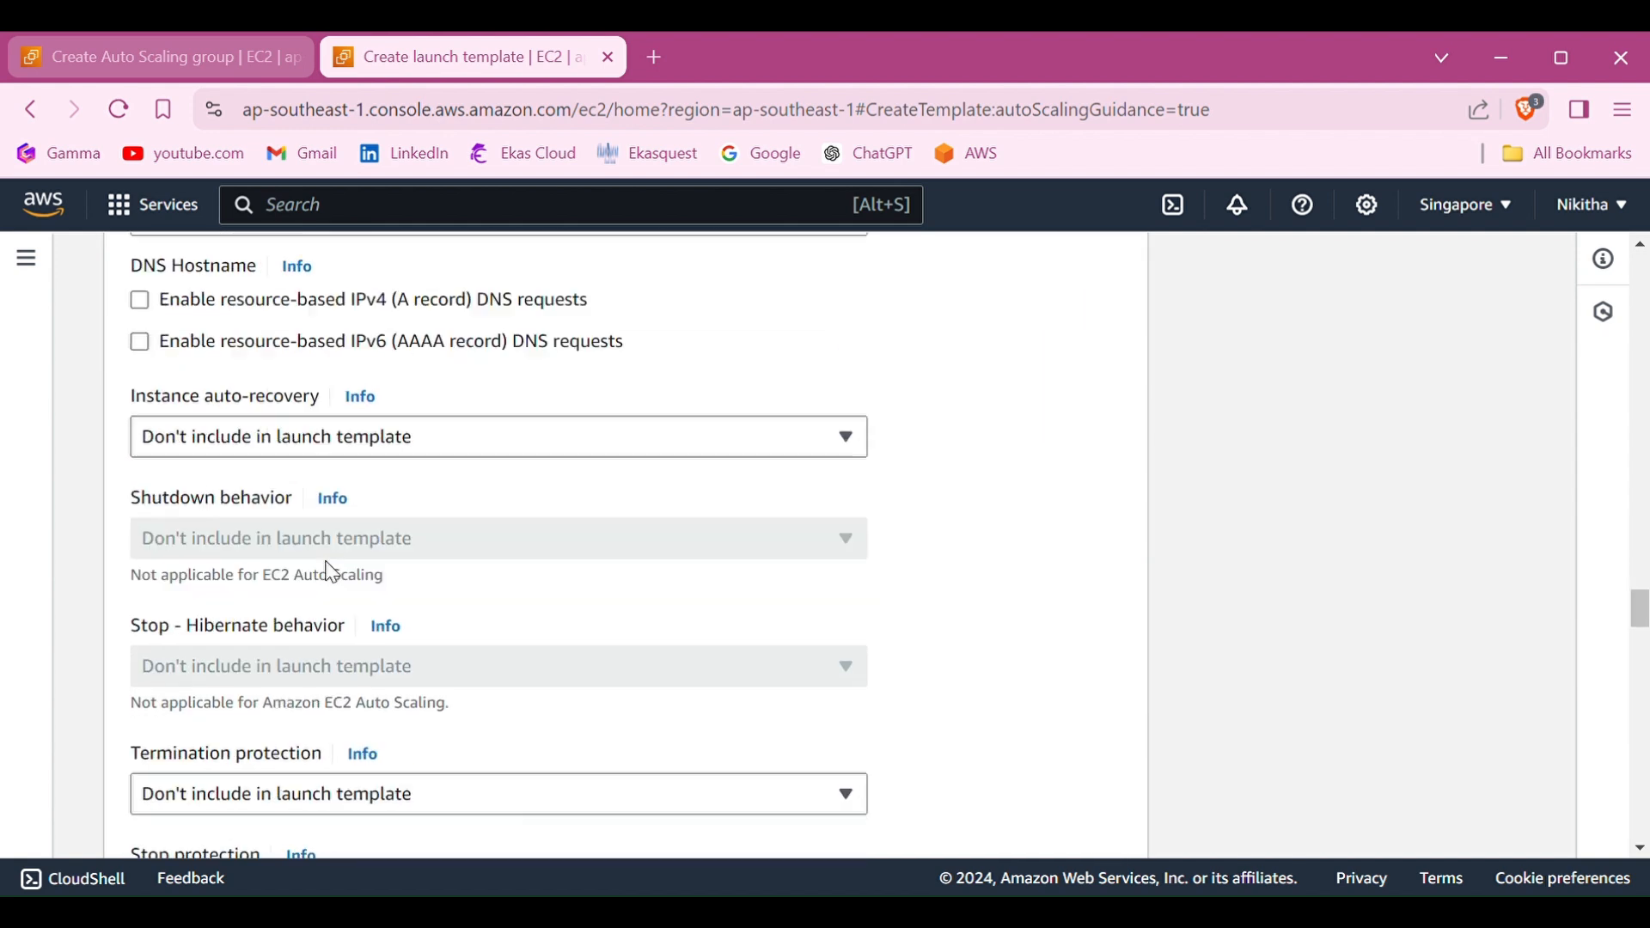
scroll(332, 572, down, 20)
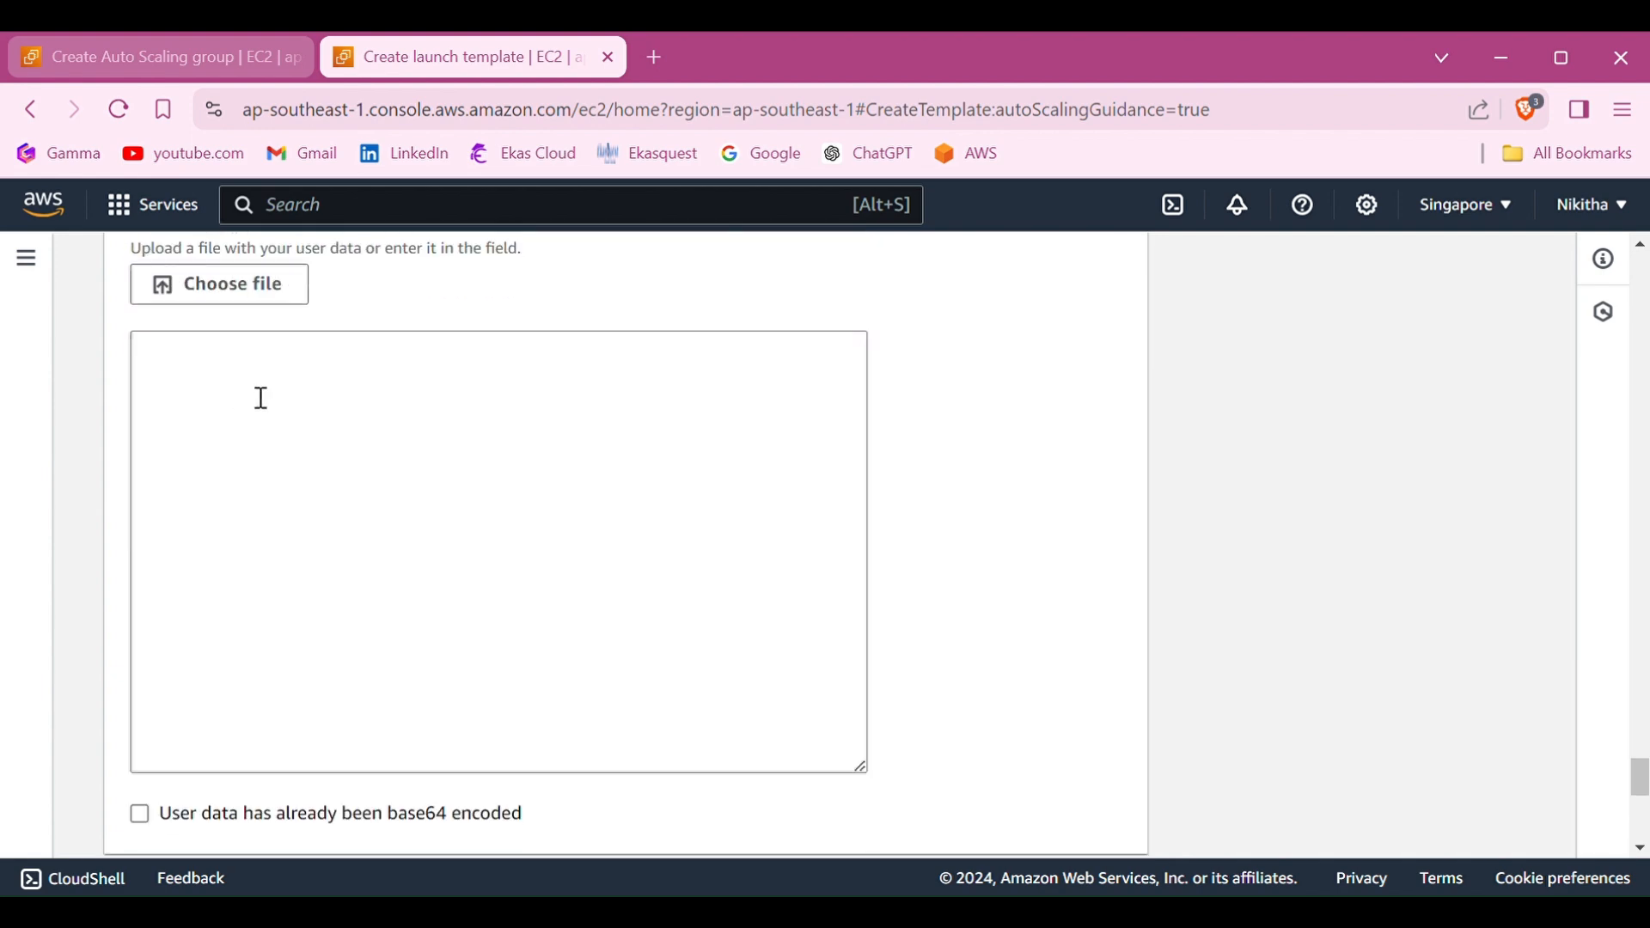
scroll(262, 398, up, 1)
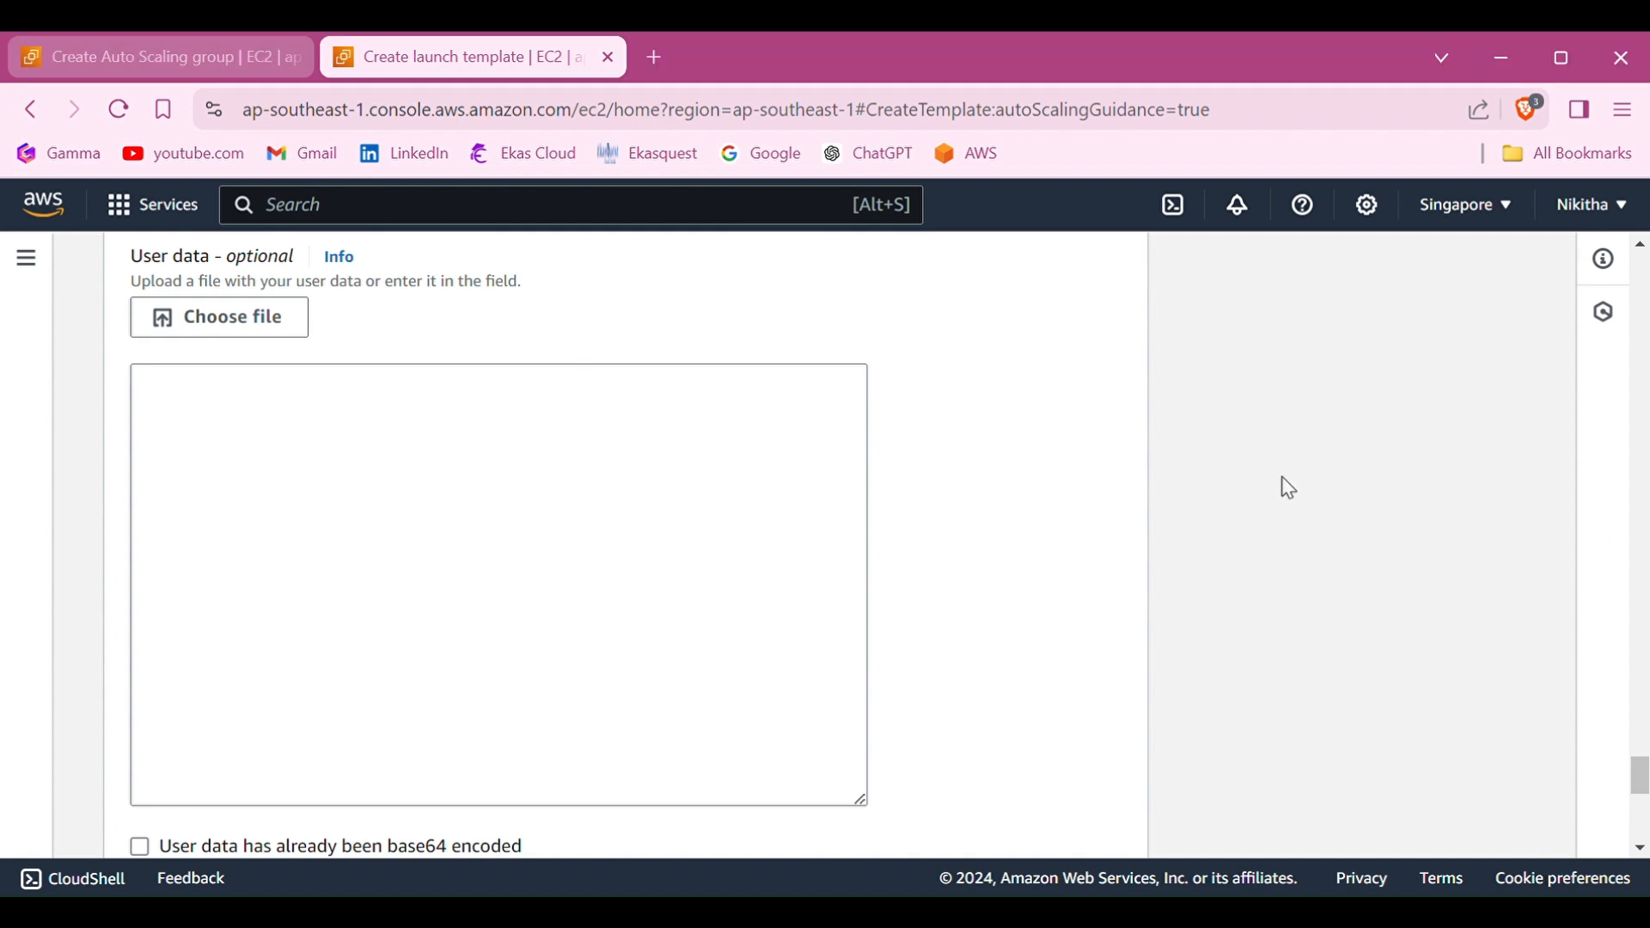
click(287, 499)
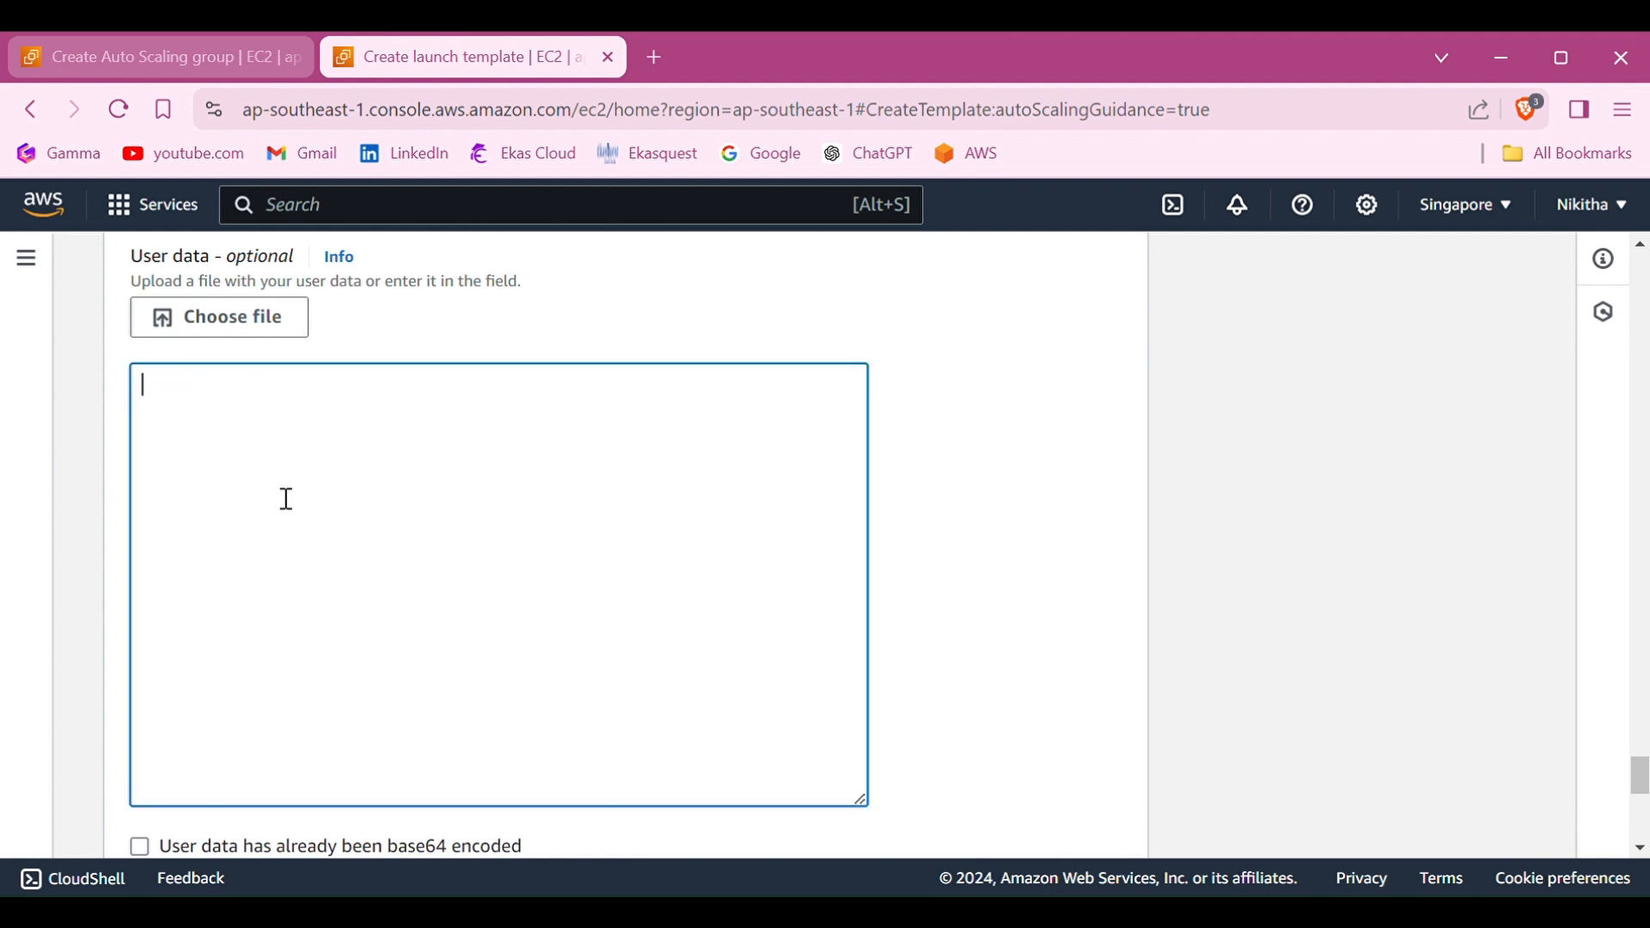
text(#!/bin/bash #User data for new EC2 instances #install httpd (Linux 2 version) yum update -y yum install -y httpd systemctl start httpd systemctl enable httpd echo "<h1>Hello World! This is $(hostname -f)</h1>" > /var/www/html/index.html)
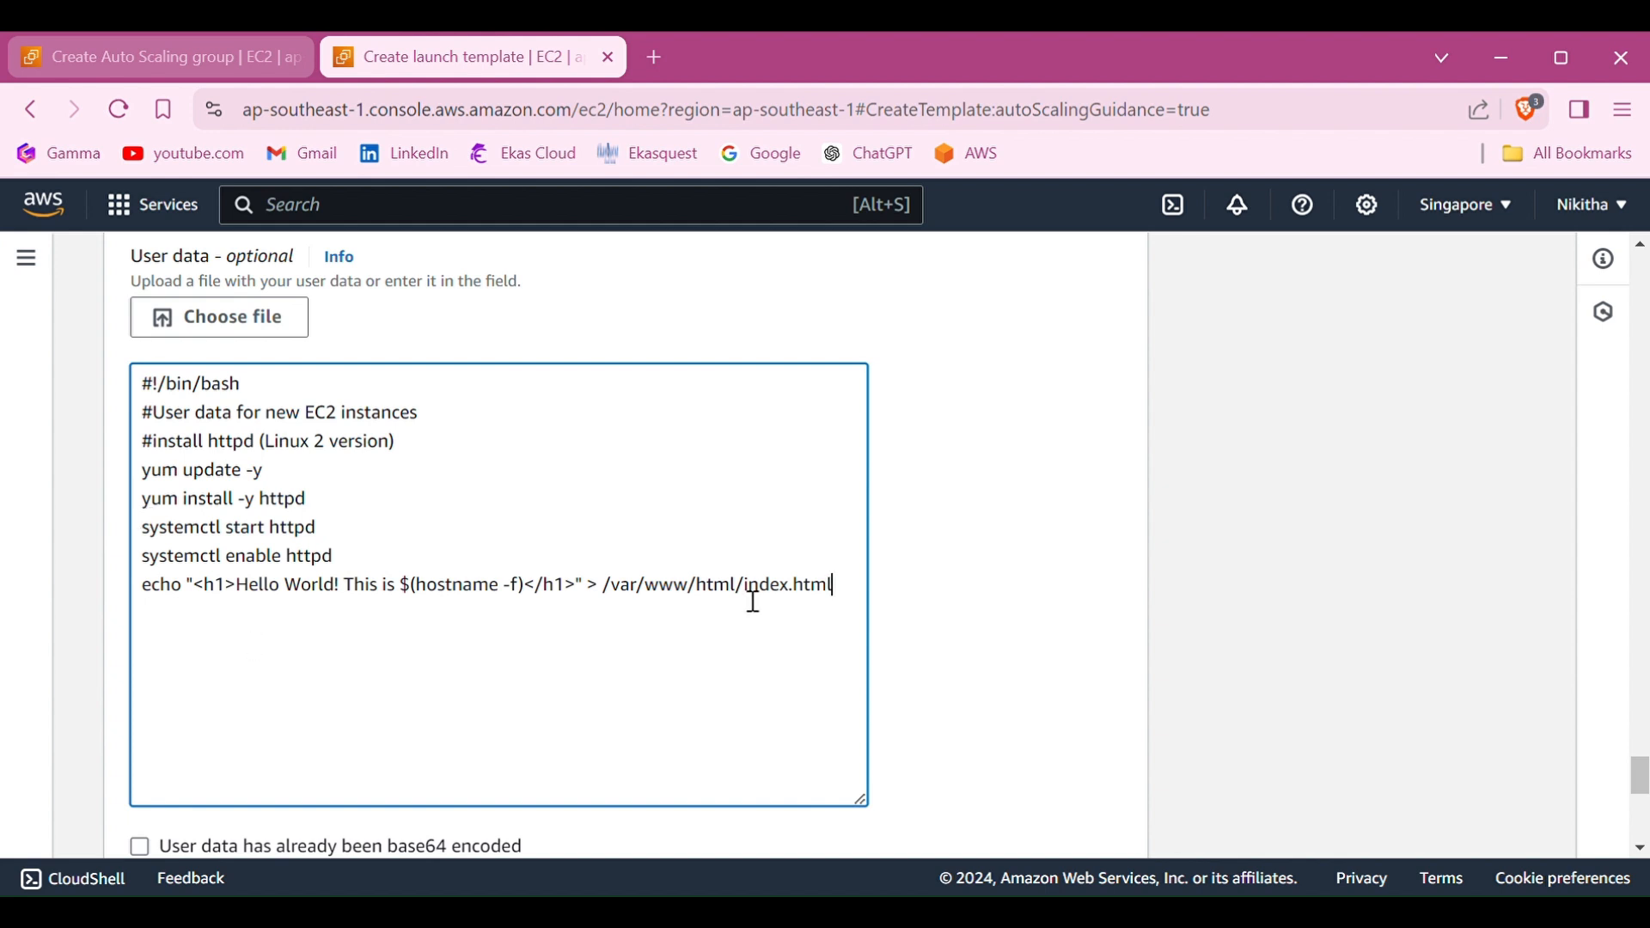
Examine the index.html file name and the Hello World message in the user data script's echo line
drag(747, 592, 864, 630)
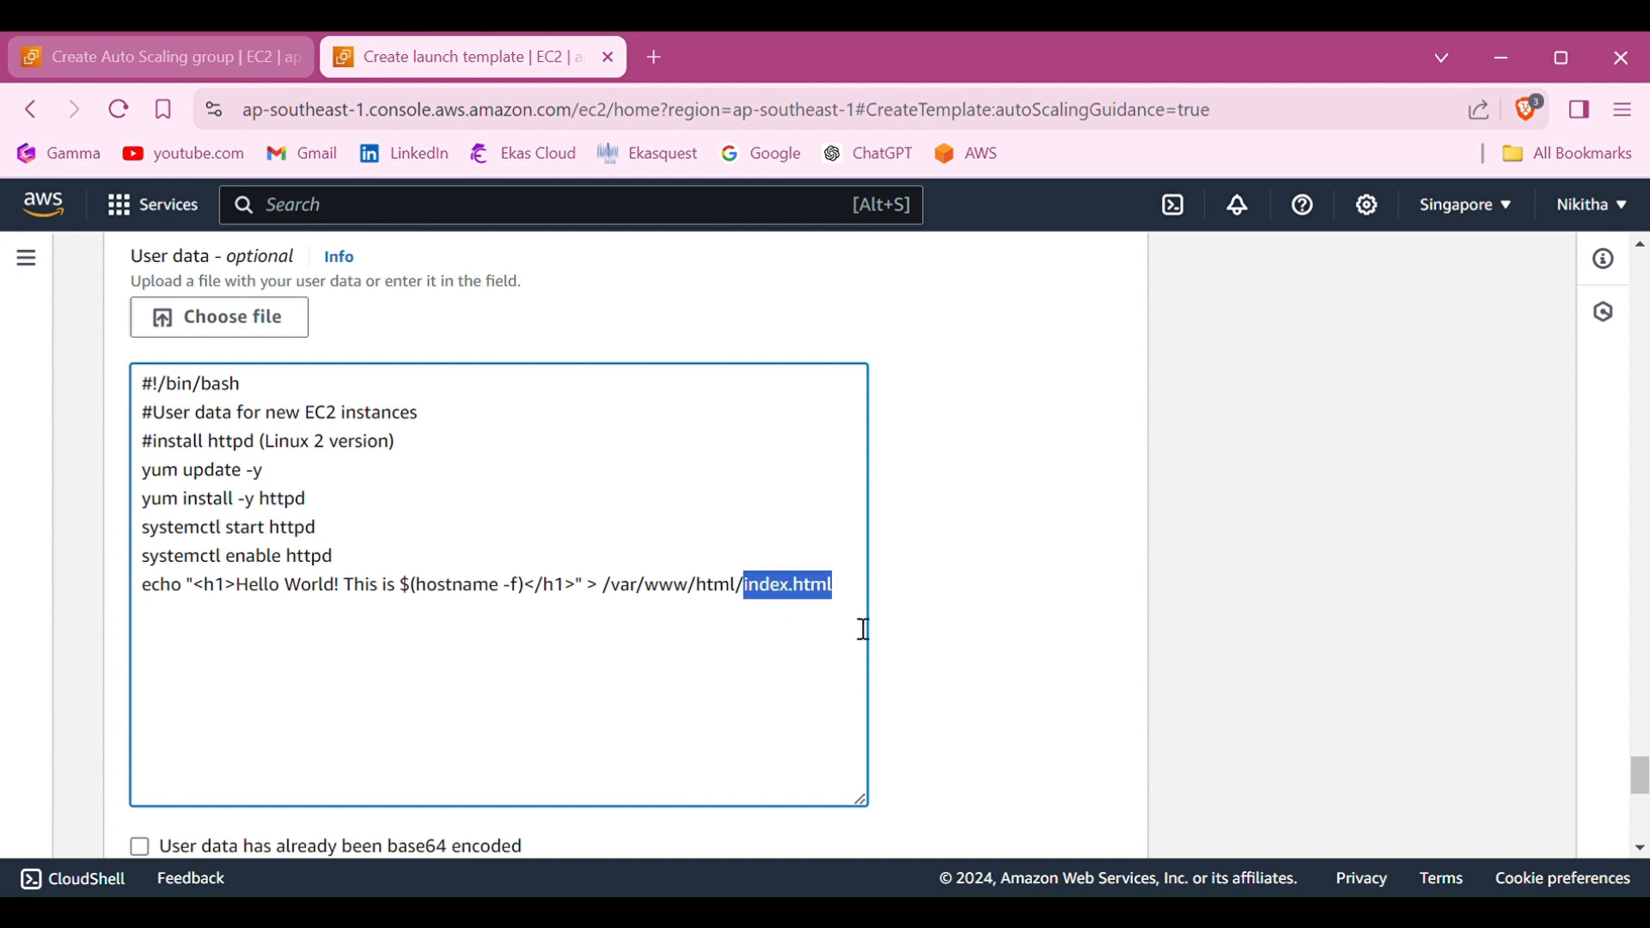
drag(238, 593, 523, 593)
click(524, 593)
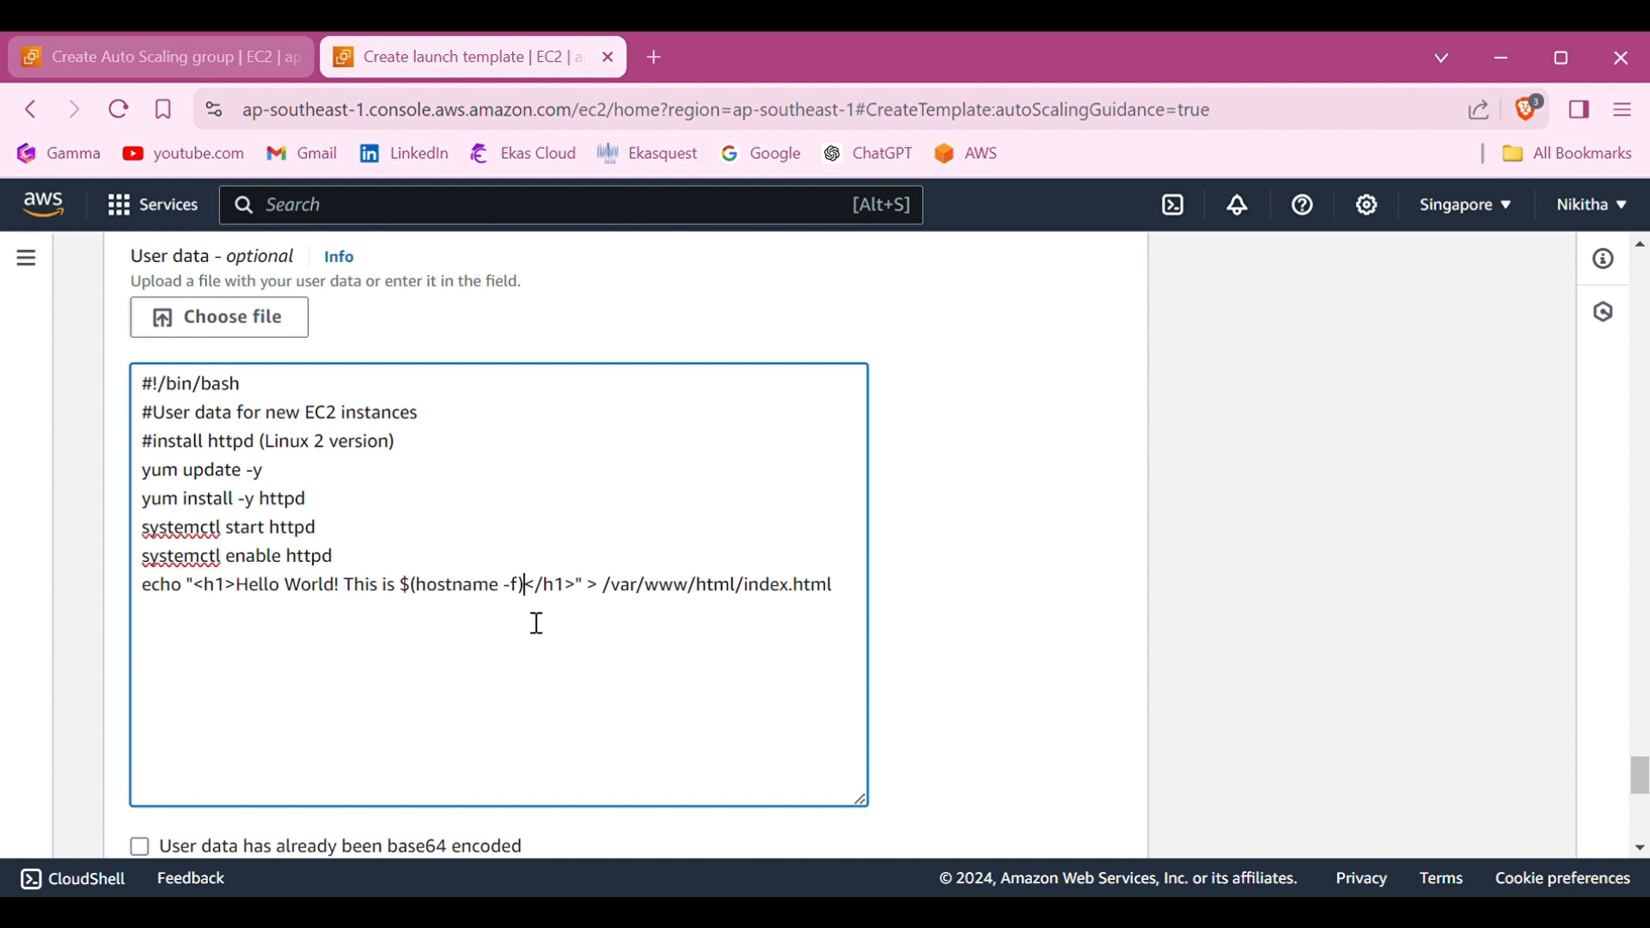
Create the launch template with the completed settings and look over the suggested next steps
scroll(1061, 825, down, 2)
scroll(1049, 756, down, 5)
scroll(1034, 699, down, 3)
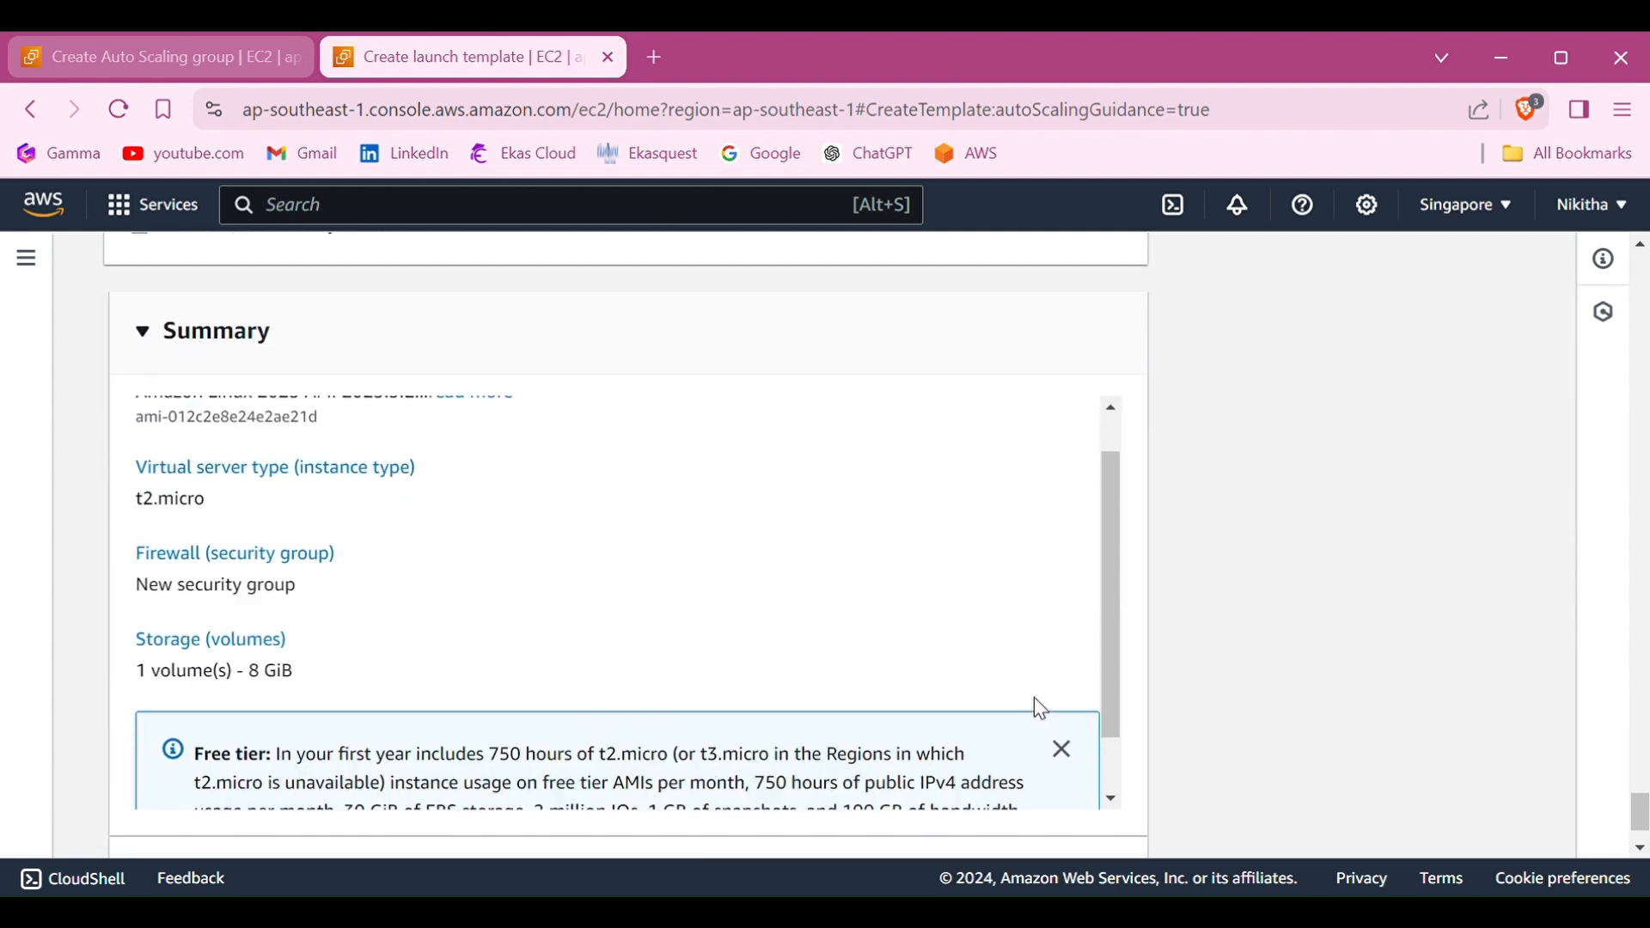
click(997, 776)
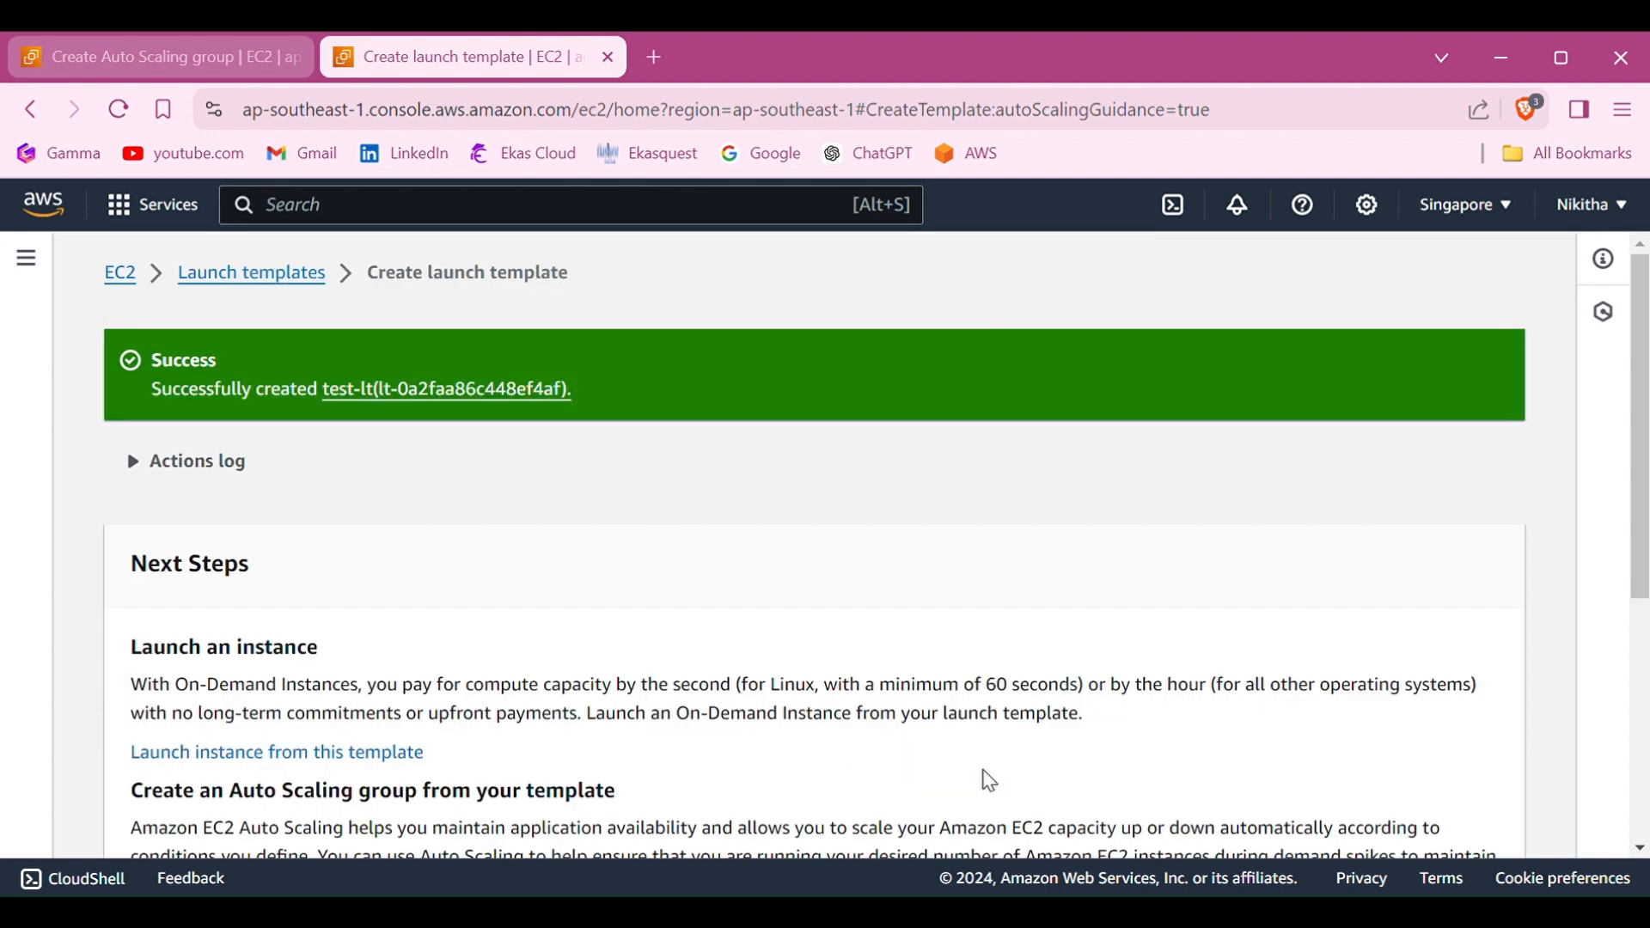
scroll(832, 769, down, 4)
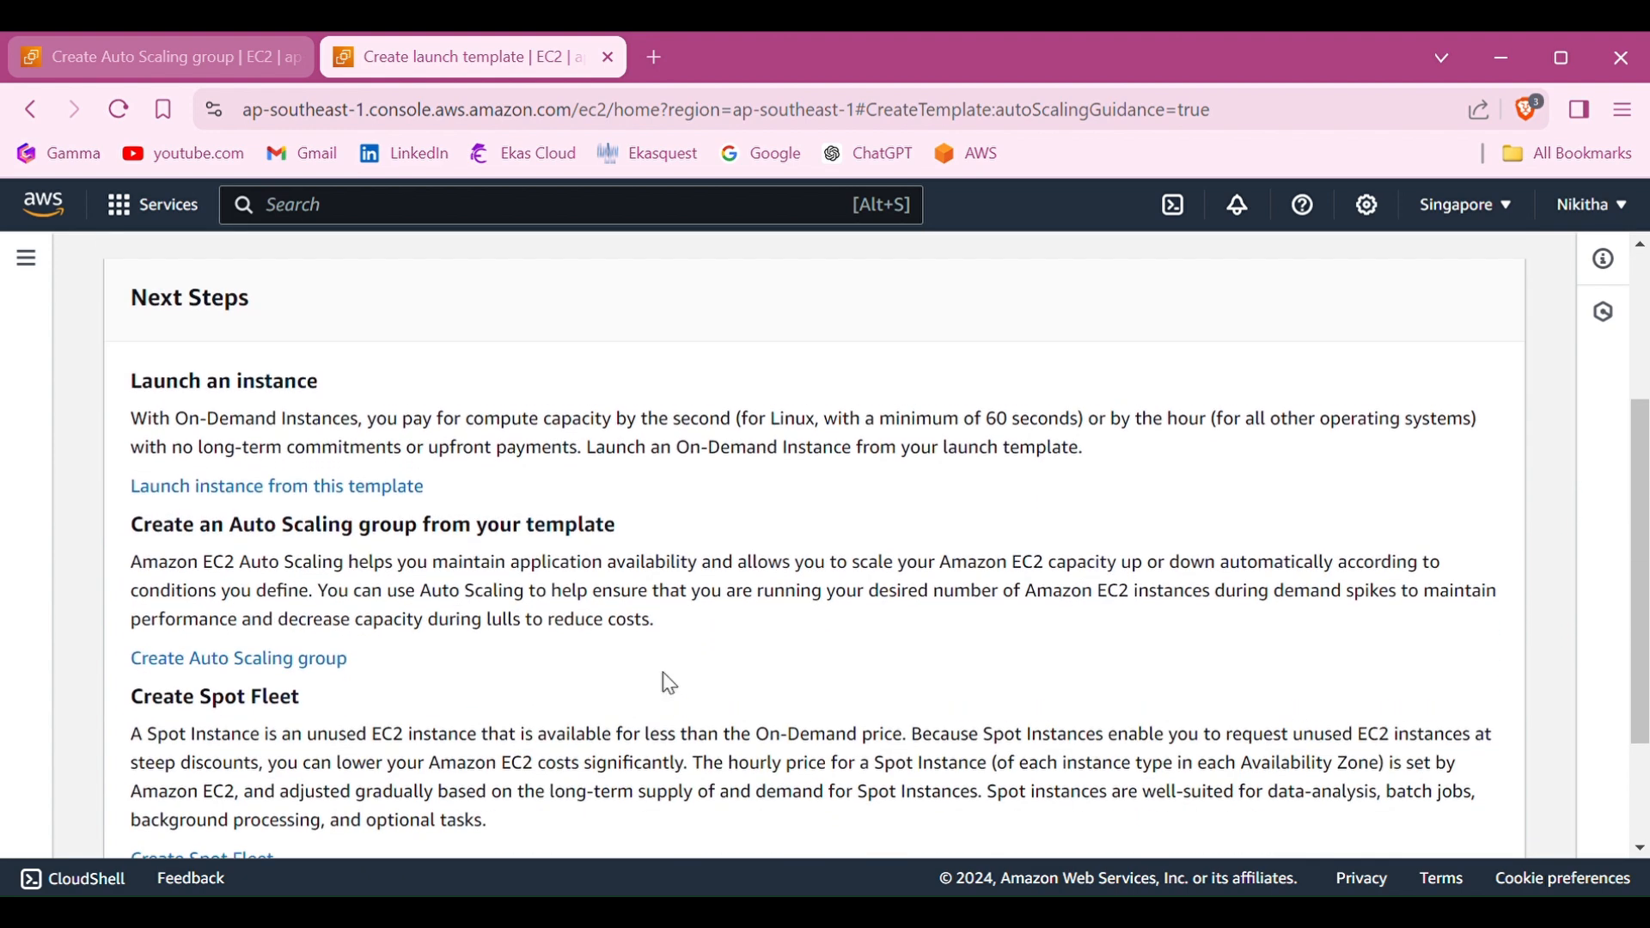
scroll(663, 681, up, 4)
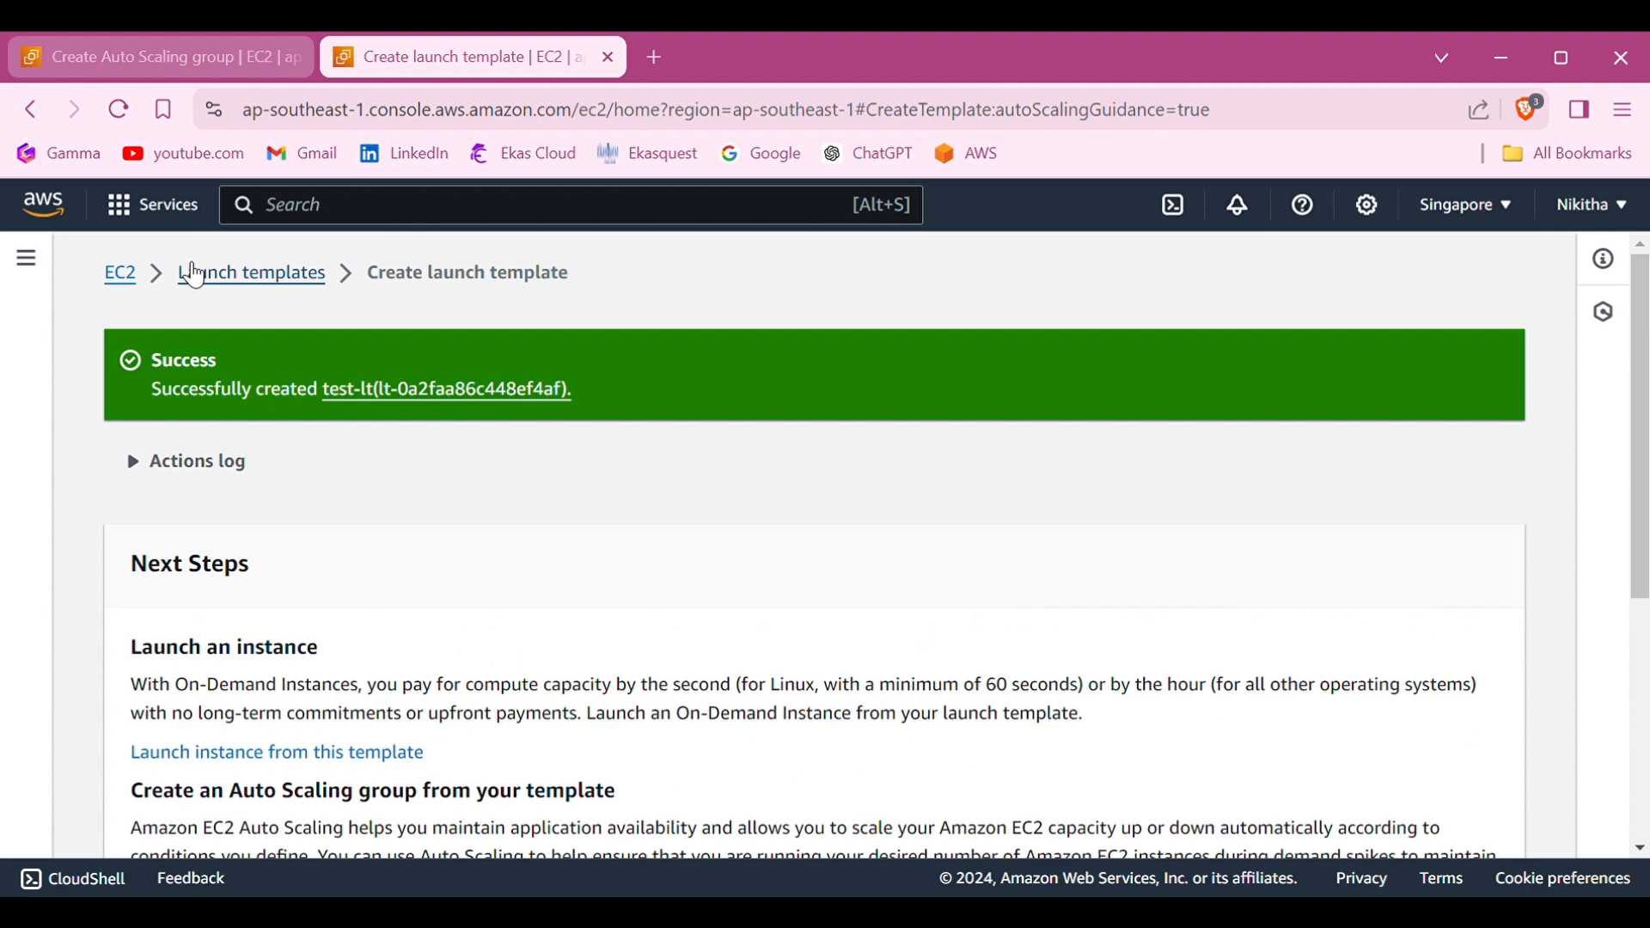
Return to the Auto Scaling group creation page, refresh the launch template list and select test-lt
click(220, 66)
scroll(485, 411, up, 2)
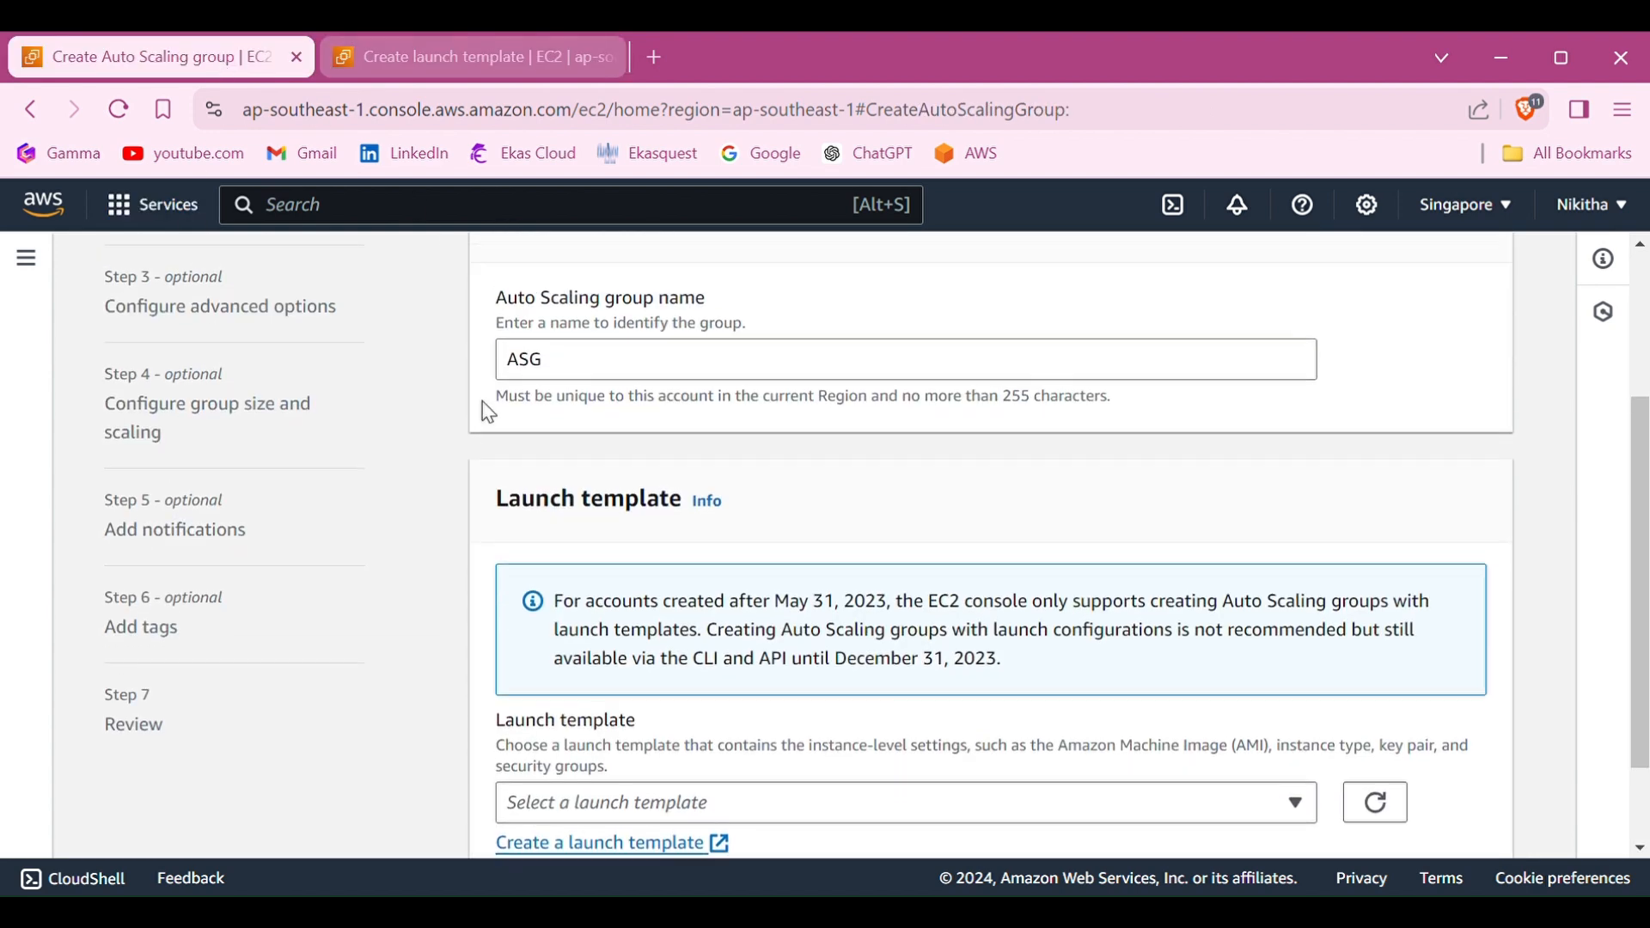
scroll(663, 496, down, 2)
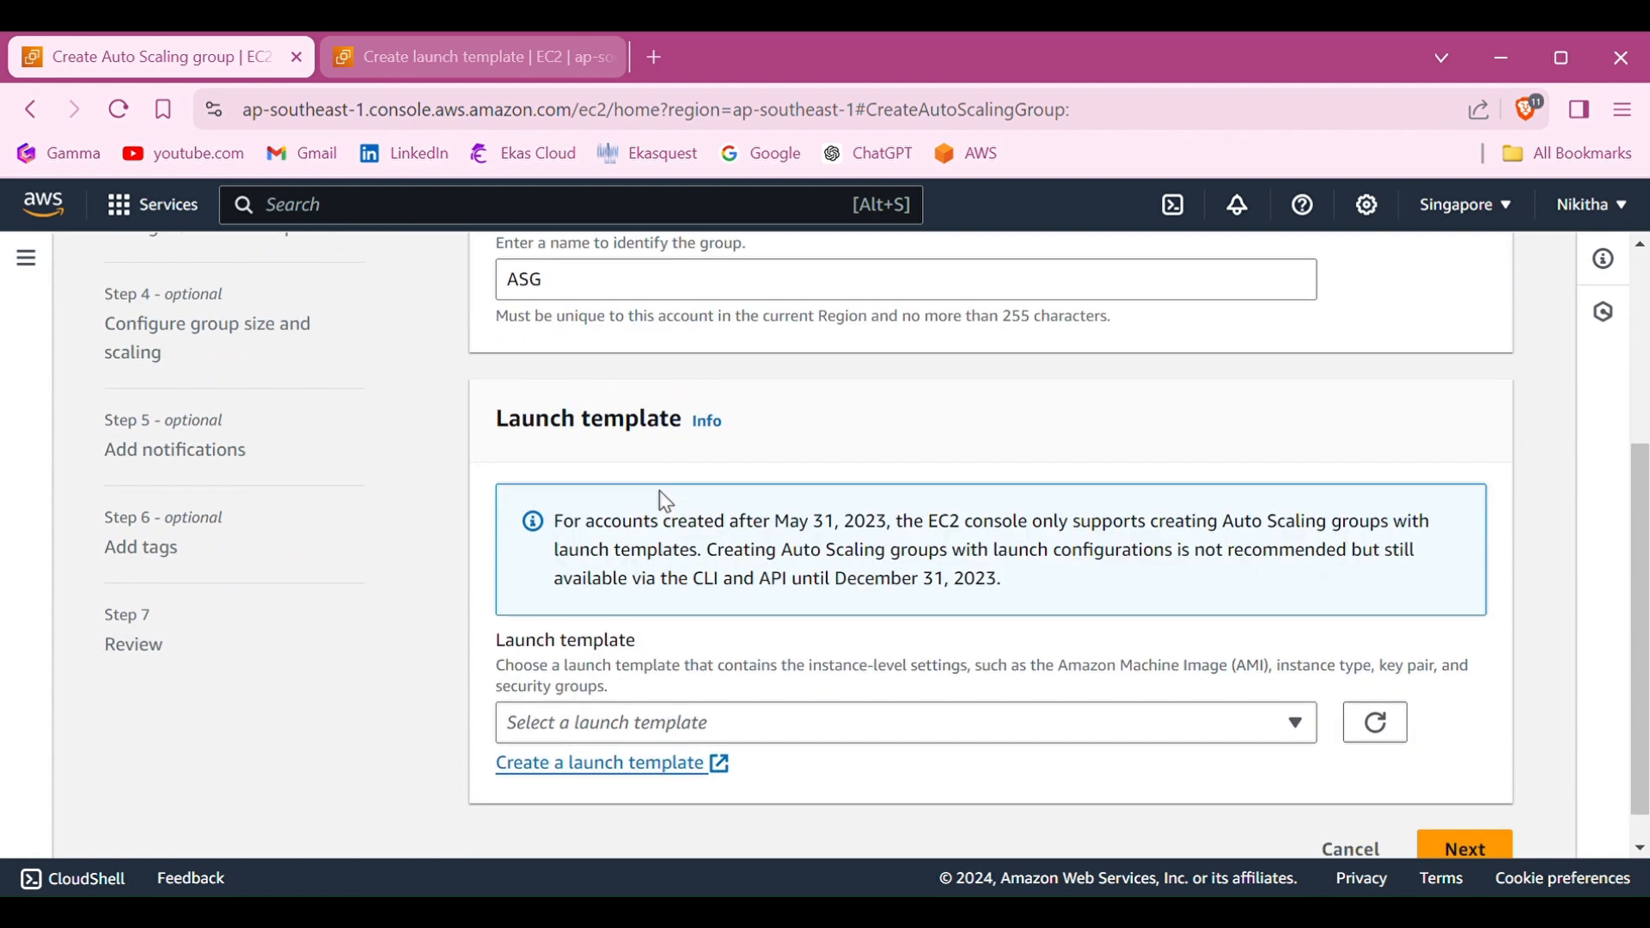
click(1402, 678)
click(1167, 686)
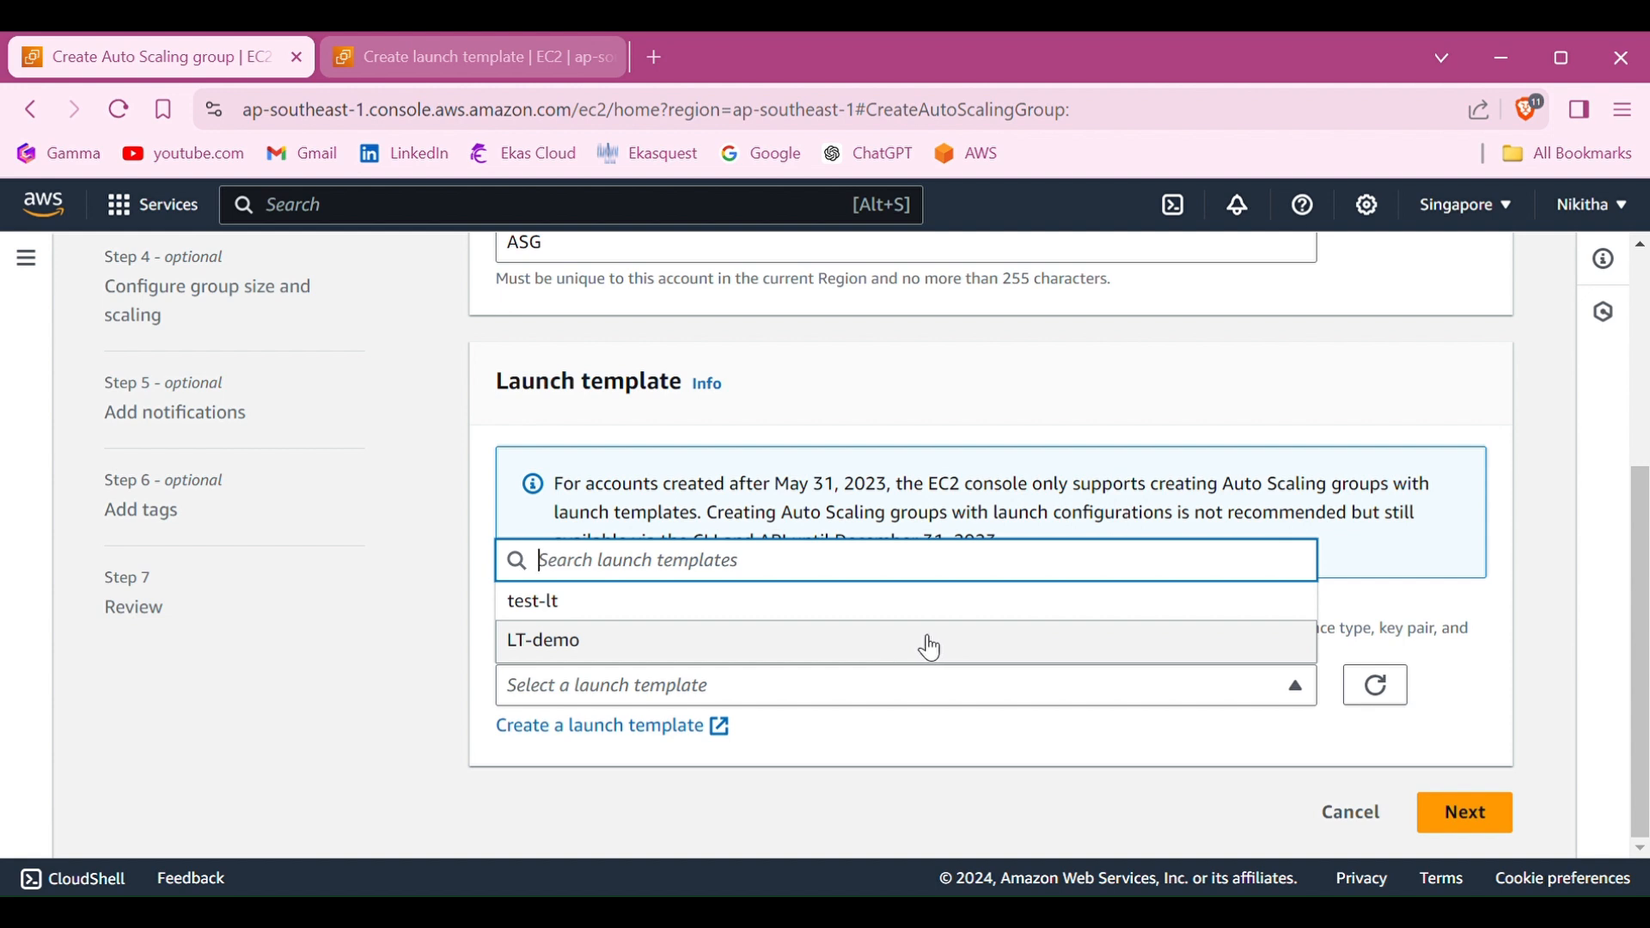
click(869, 621)
Review the selected launch template's version and details and continue to the instance launch options
scroll(906, 666, down, 3)
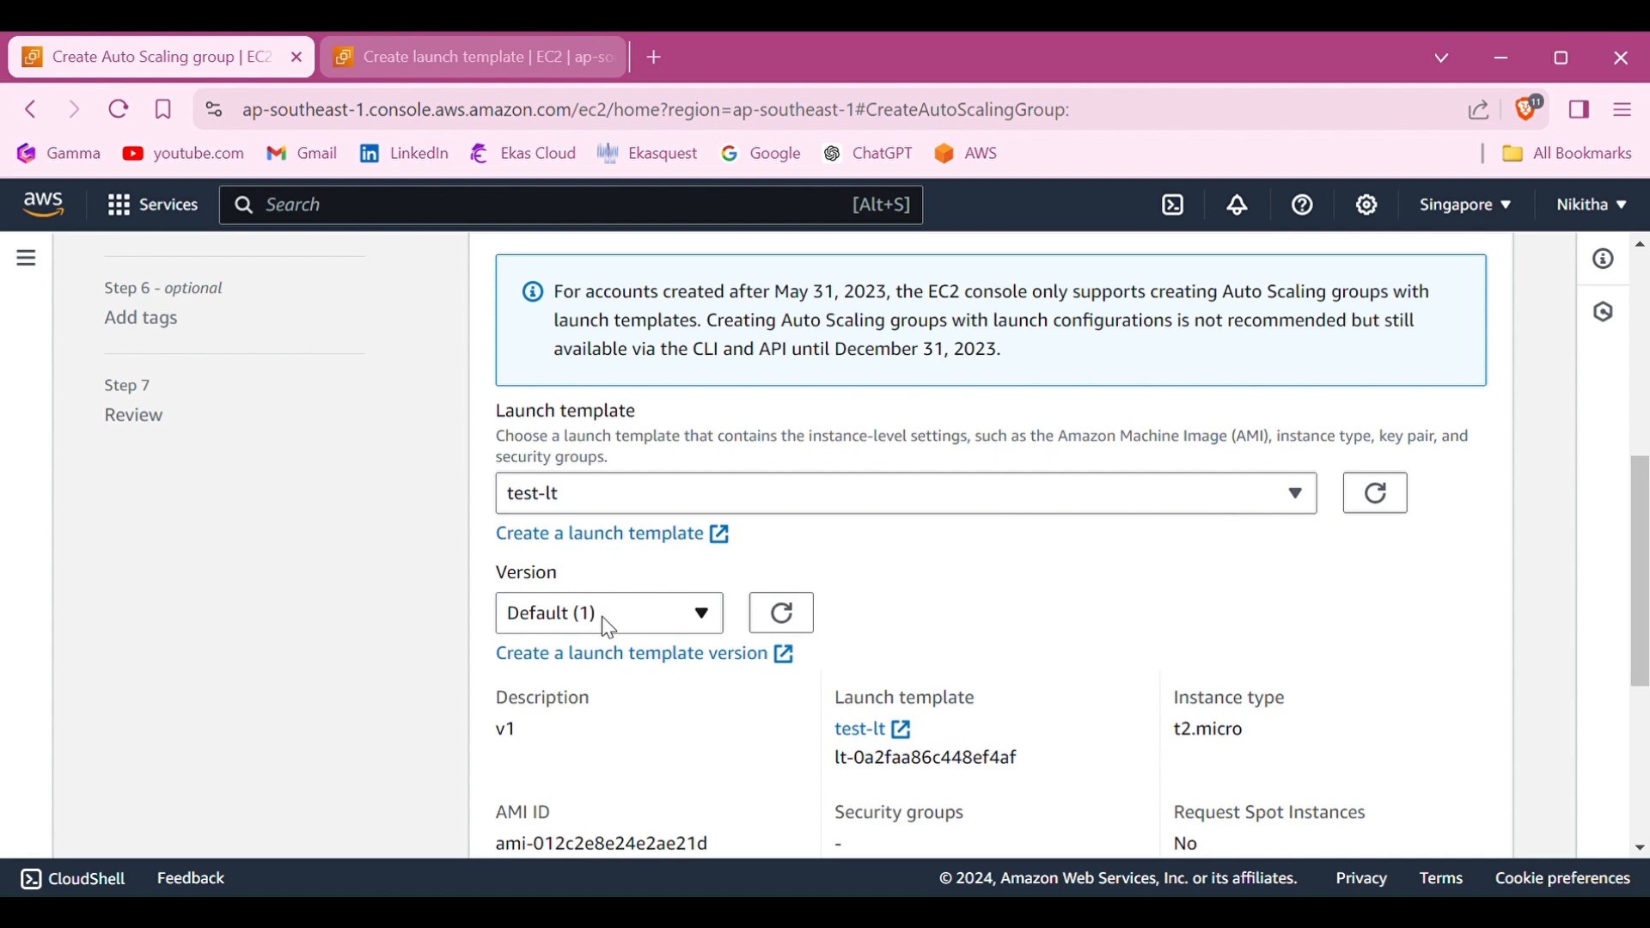
scroll(593, 592, down, 3)
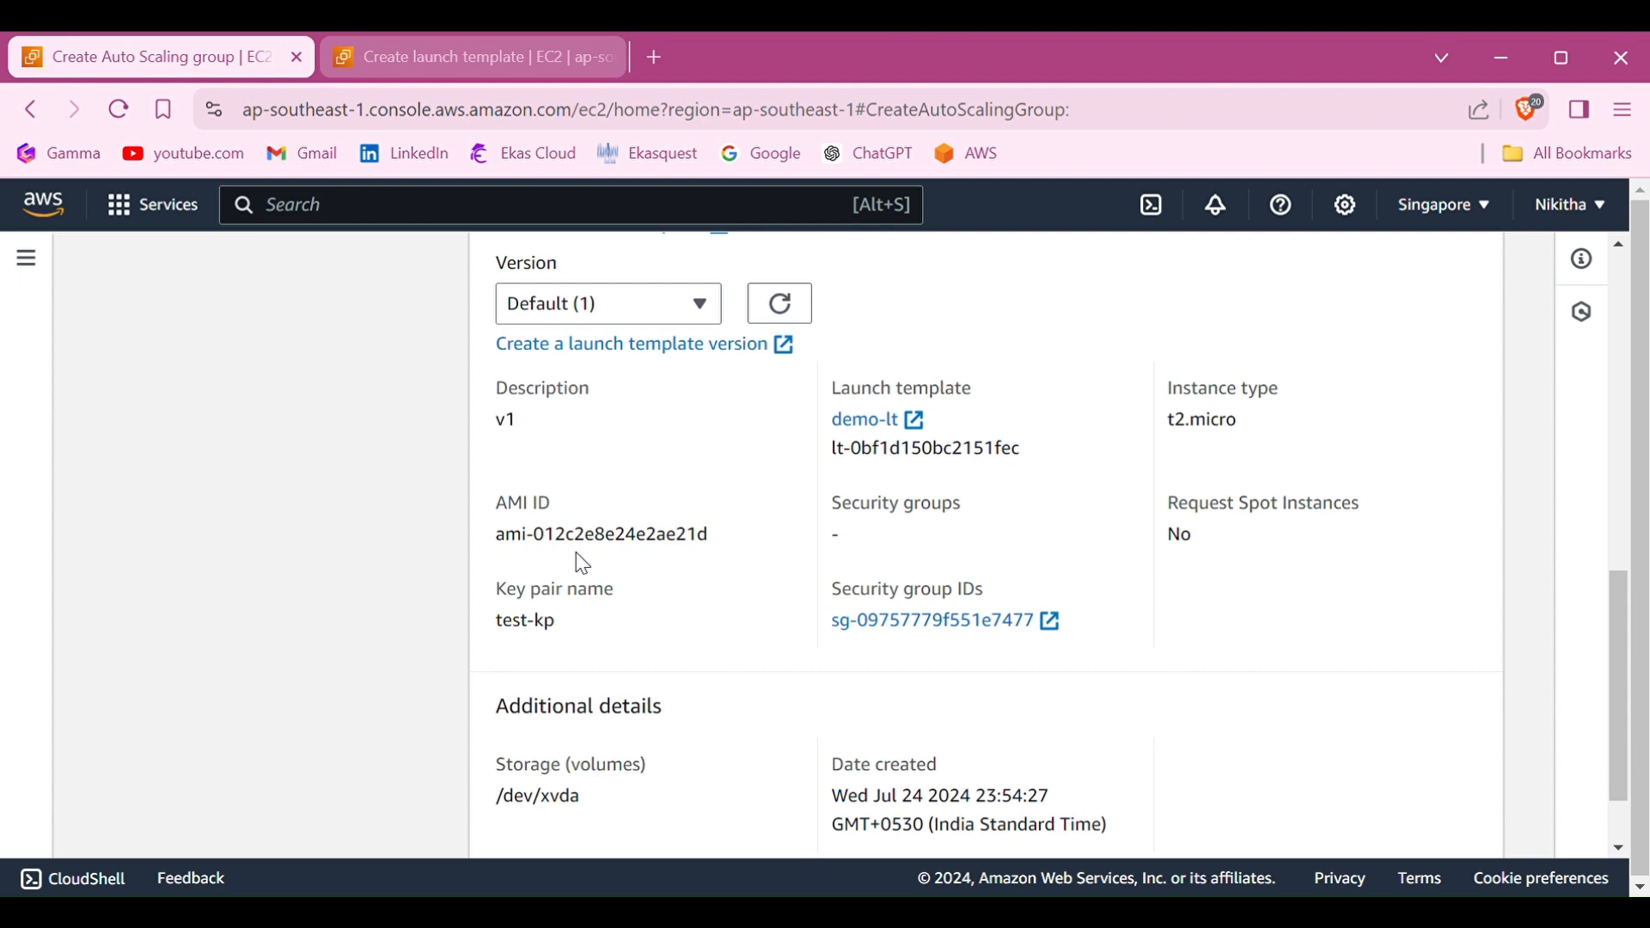
scroll(627, 559, down, 1)
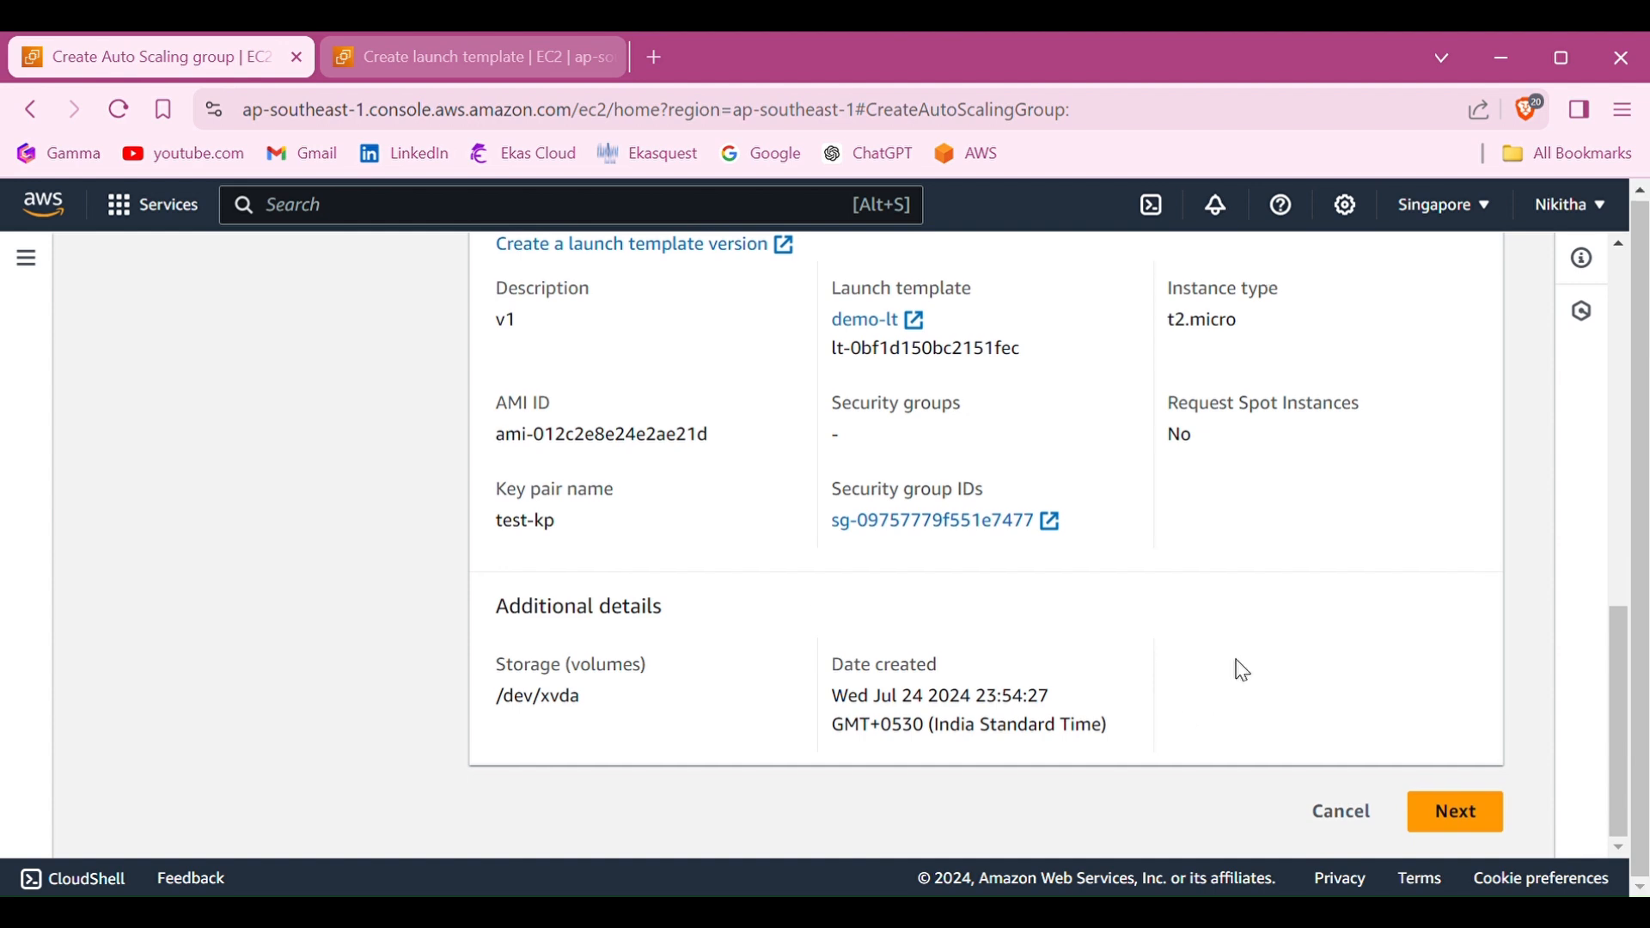
click(1454, 811)
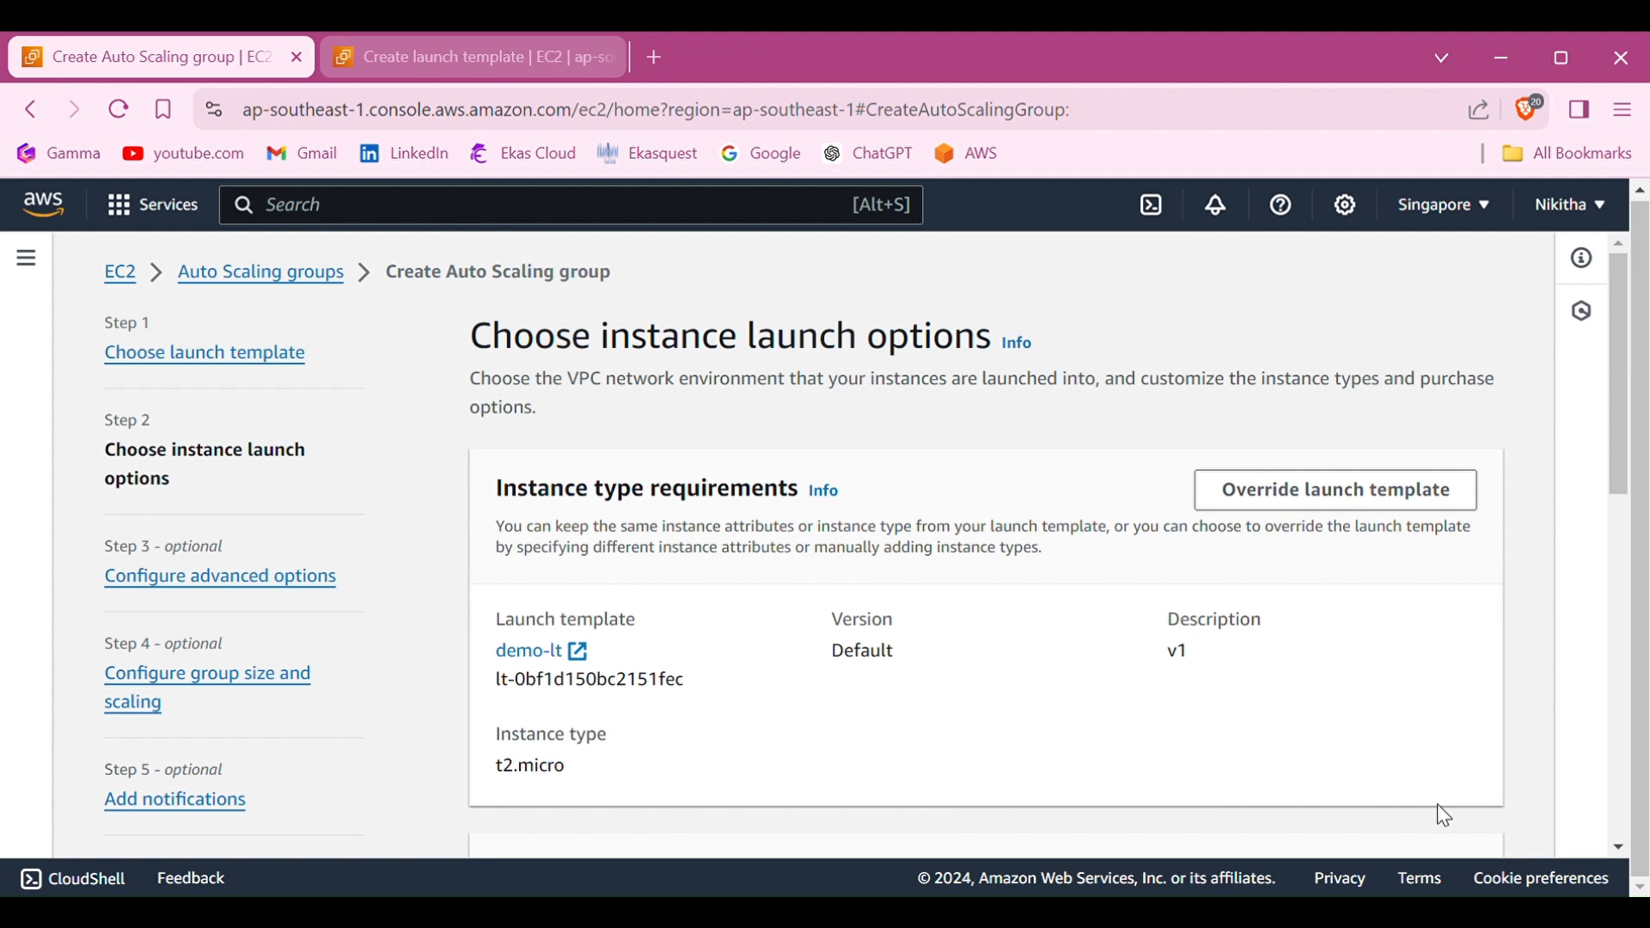
Keep the default VPC with its ap-southeast-1a, 1b and 1c subnets and continue to the advanced options
scroll(850, 667, down, 3)
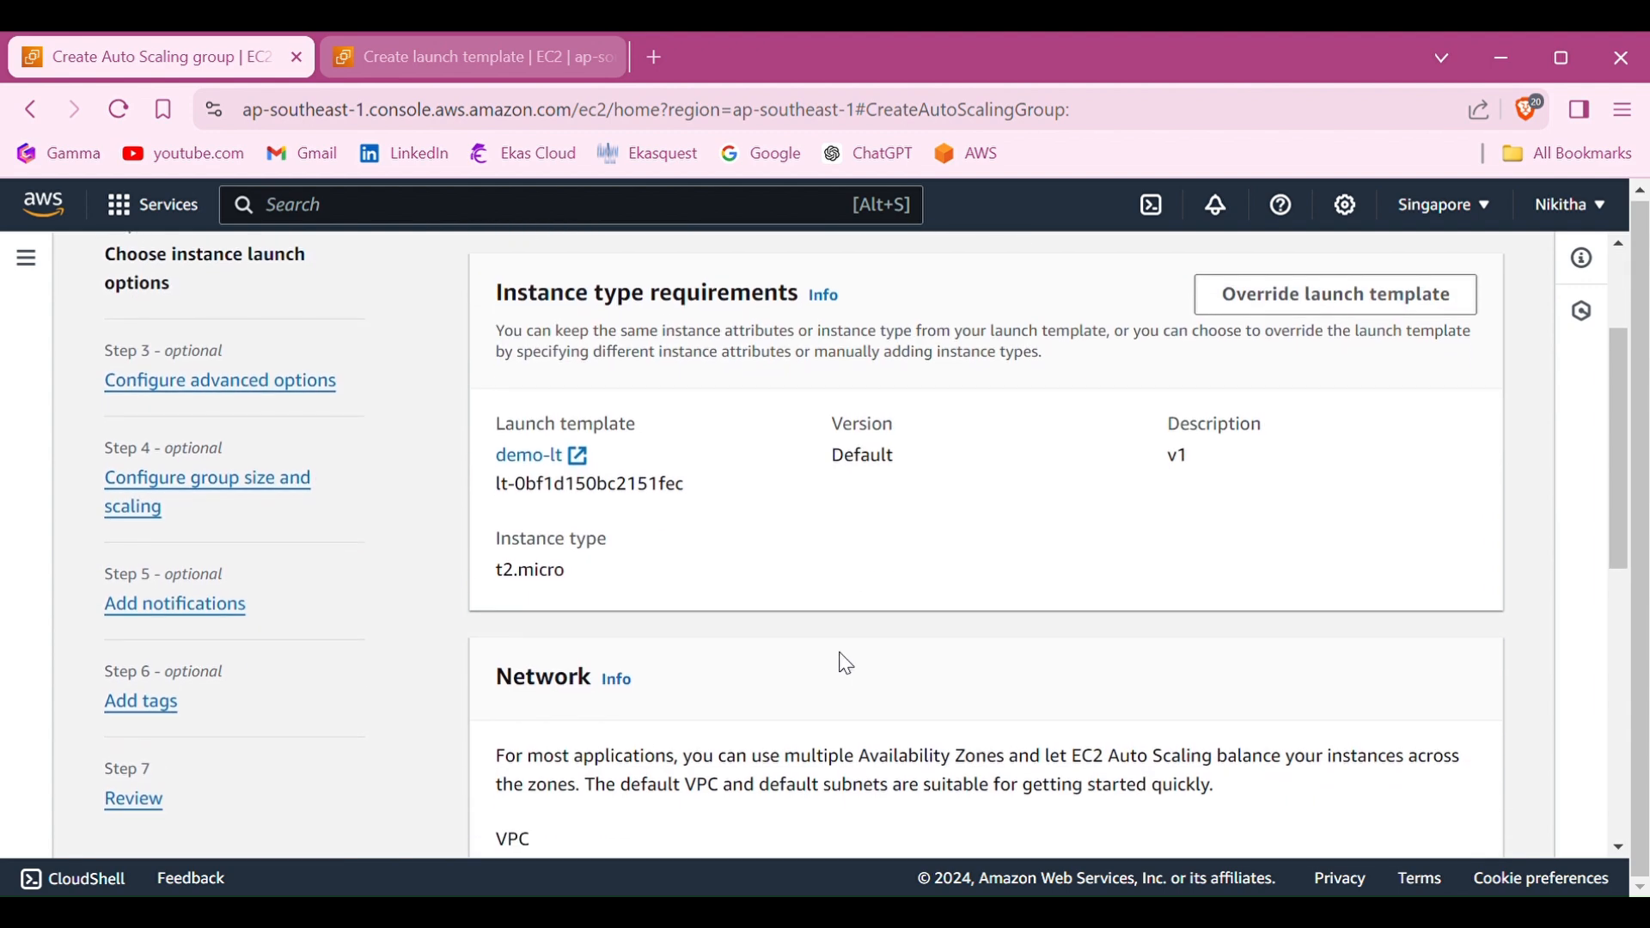
scroll(839, 663, up, 2)
scroll(846, 666, down, 4)
scroll(847, 666, down, 3)
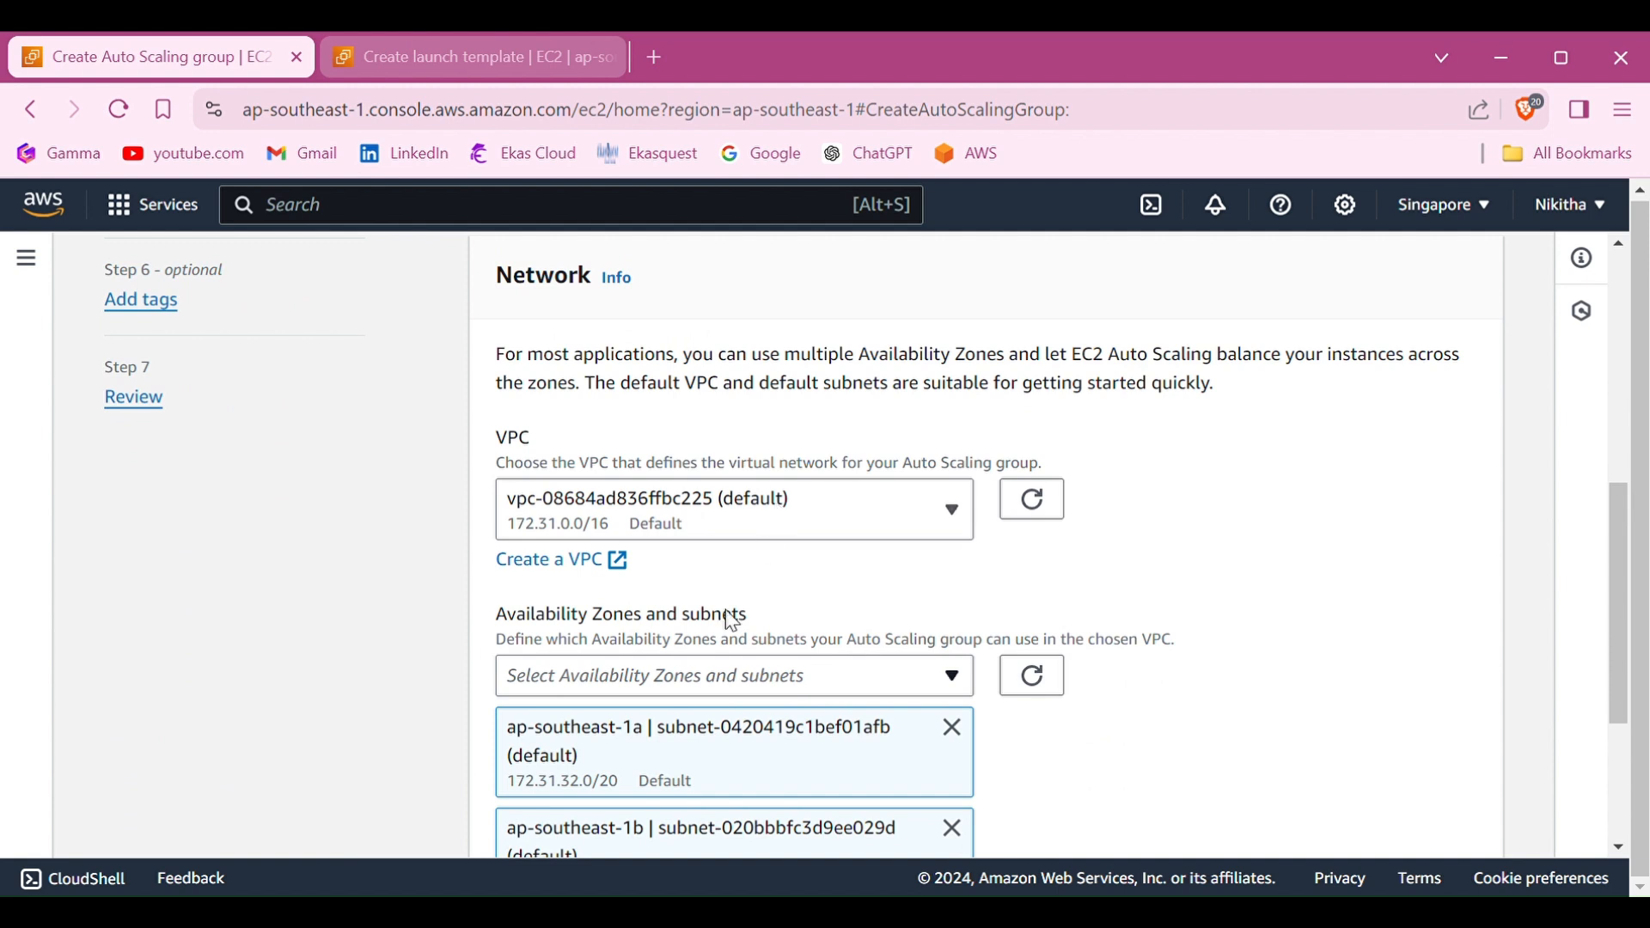
scroll(676, 664, down, 3)
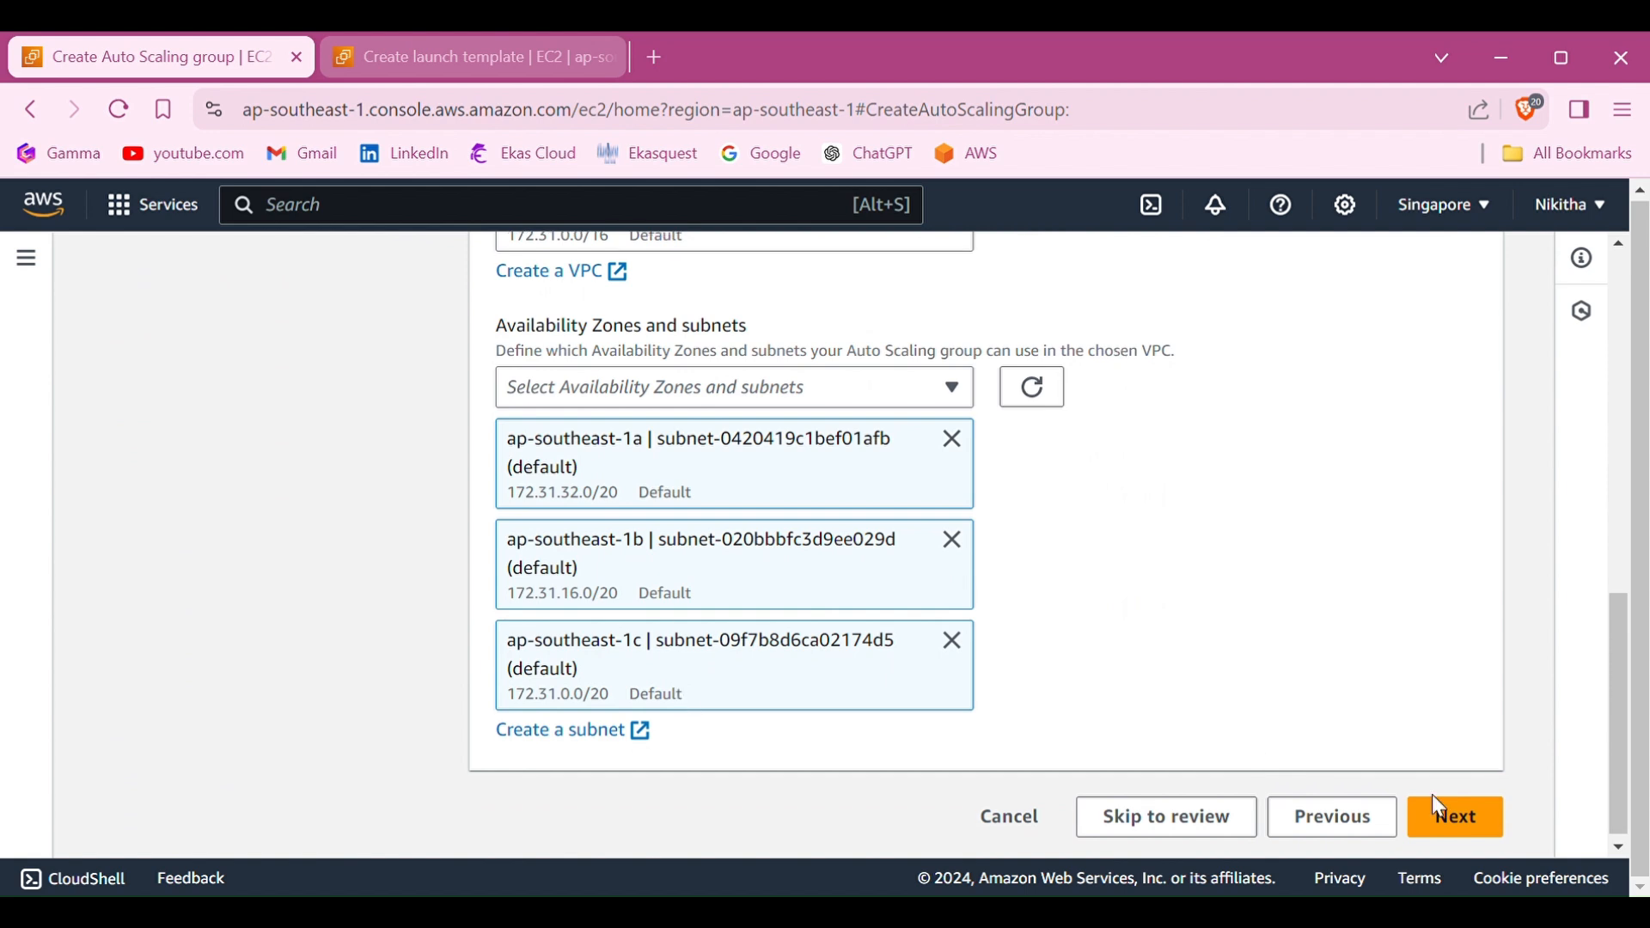
click(1452, 820)
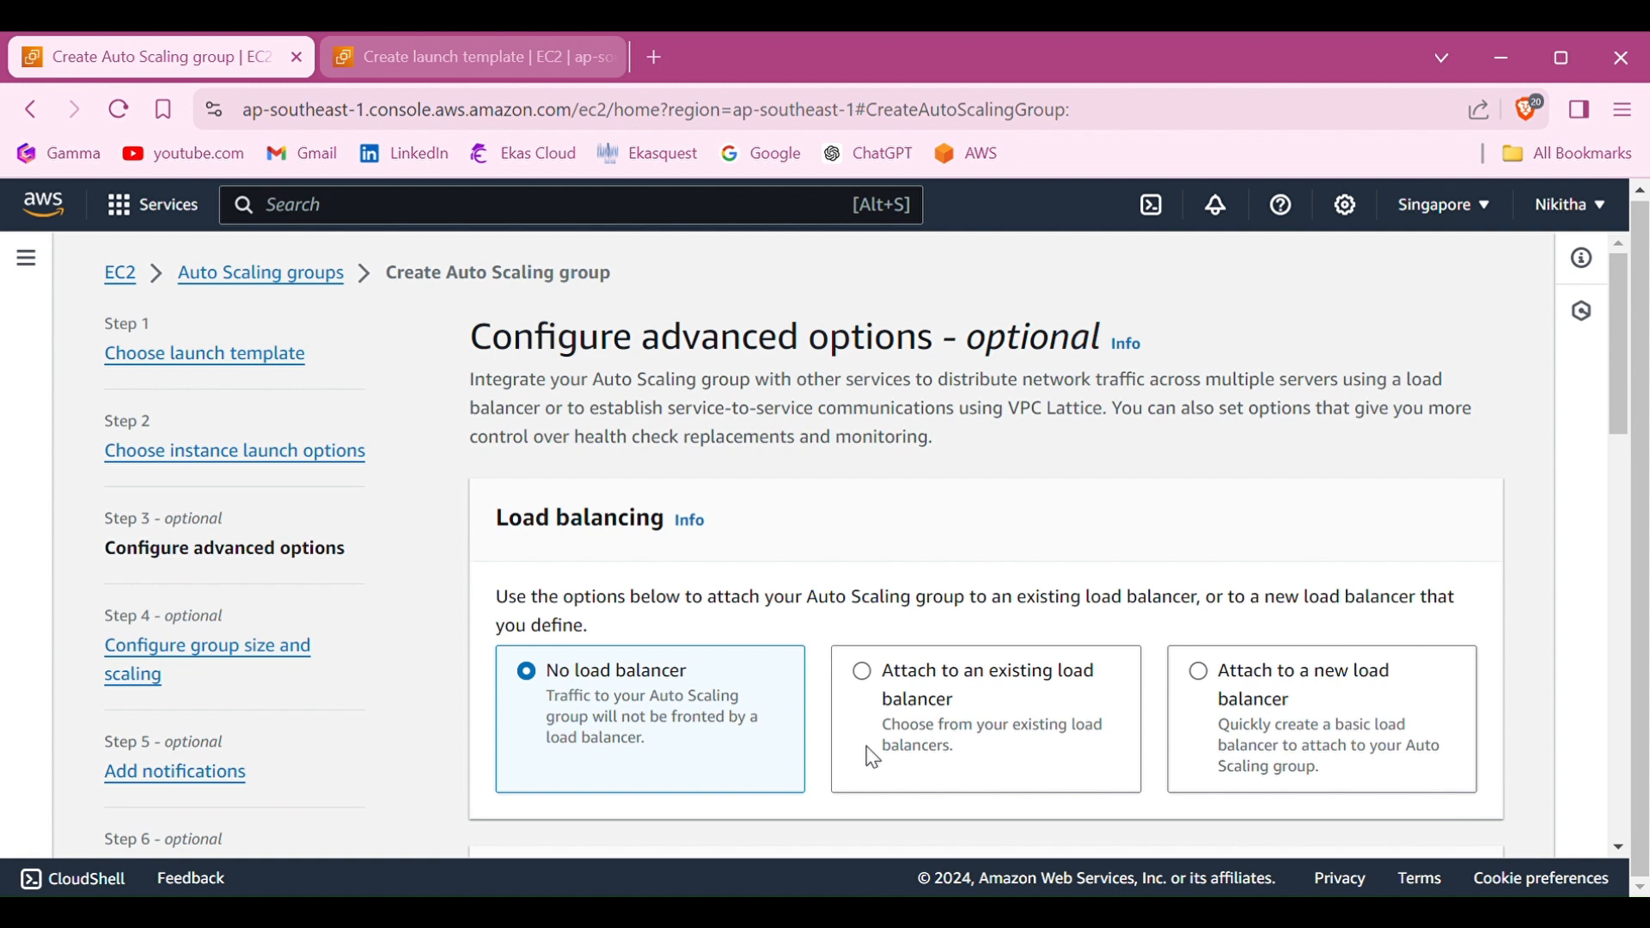
Attach a new Application Load Balancer to the Auto Scaling group and set its scheme to Internet-facing
click(1208, 686)
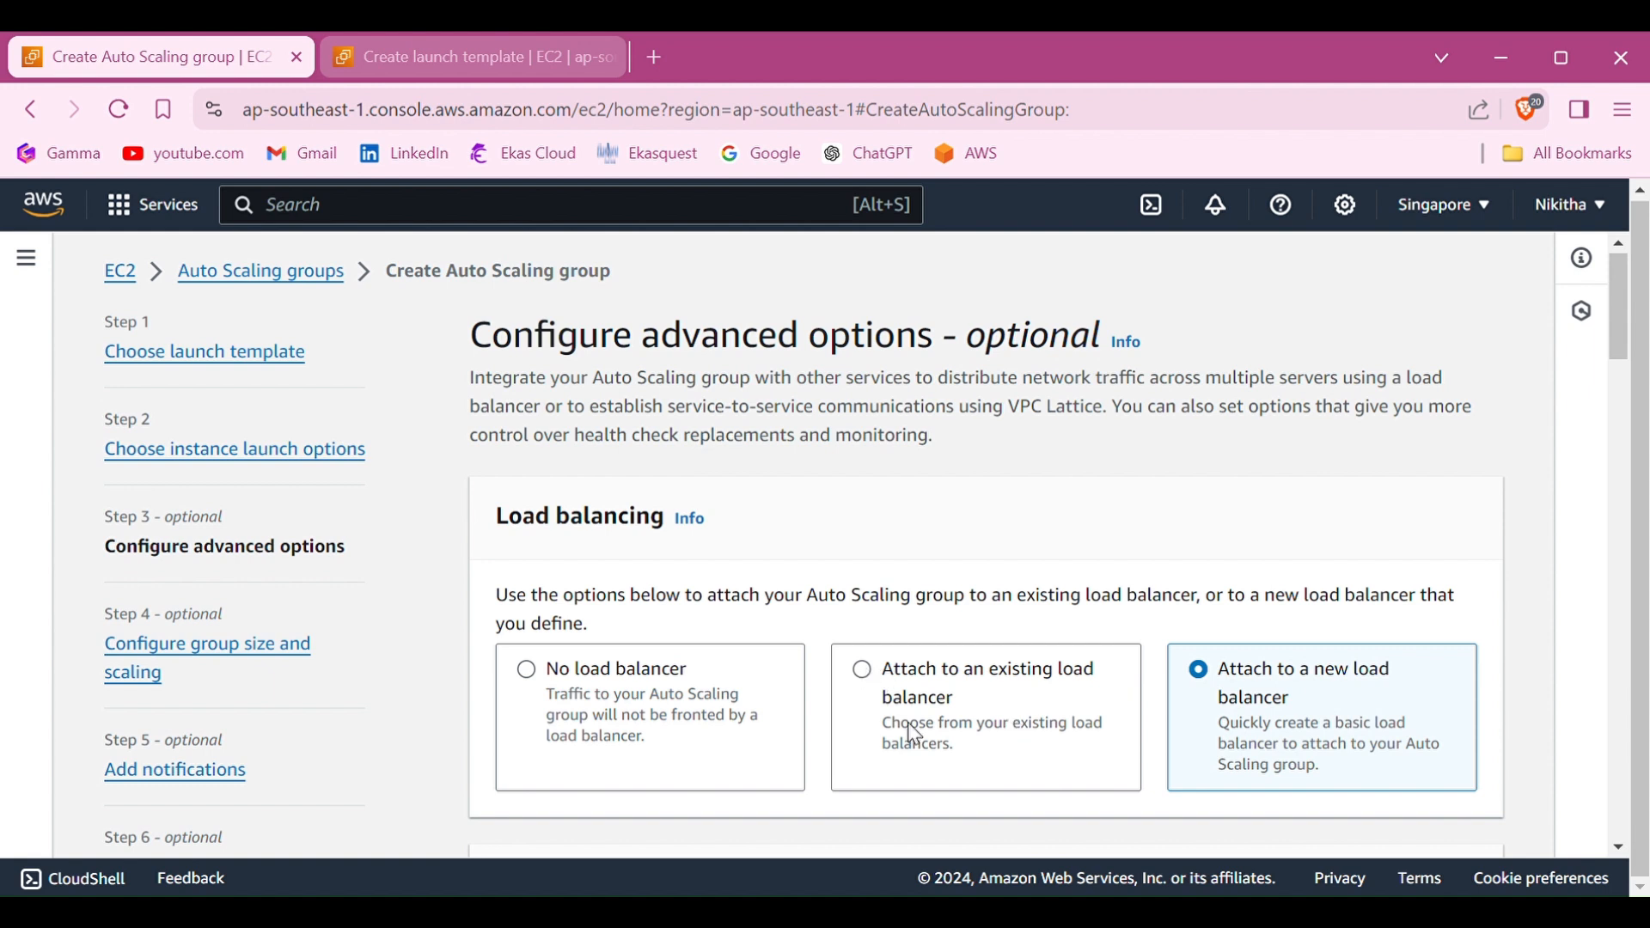
scroll(907, 721, down, 7)
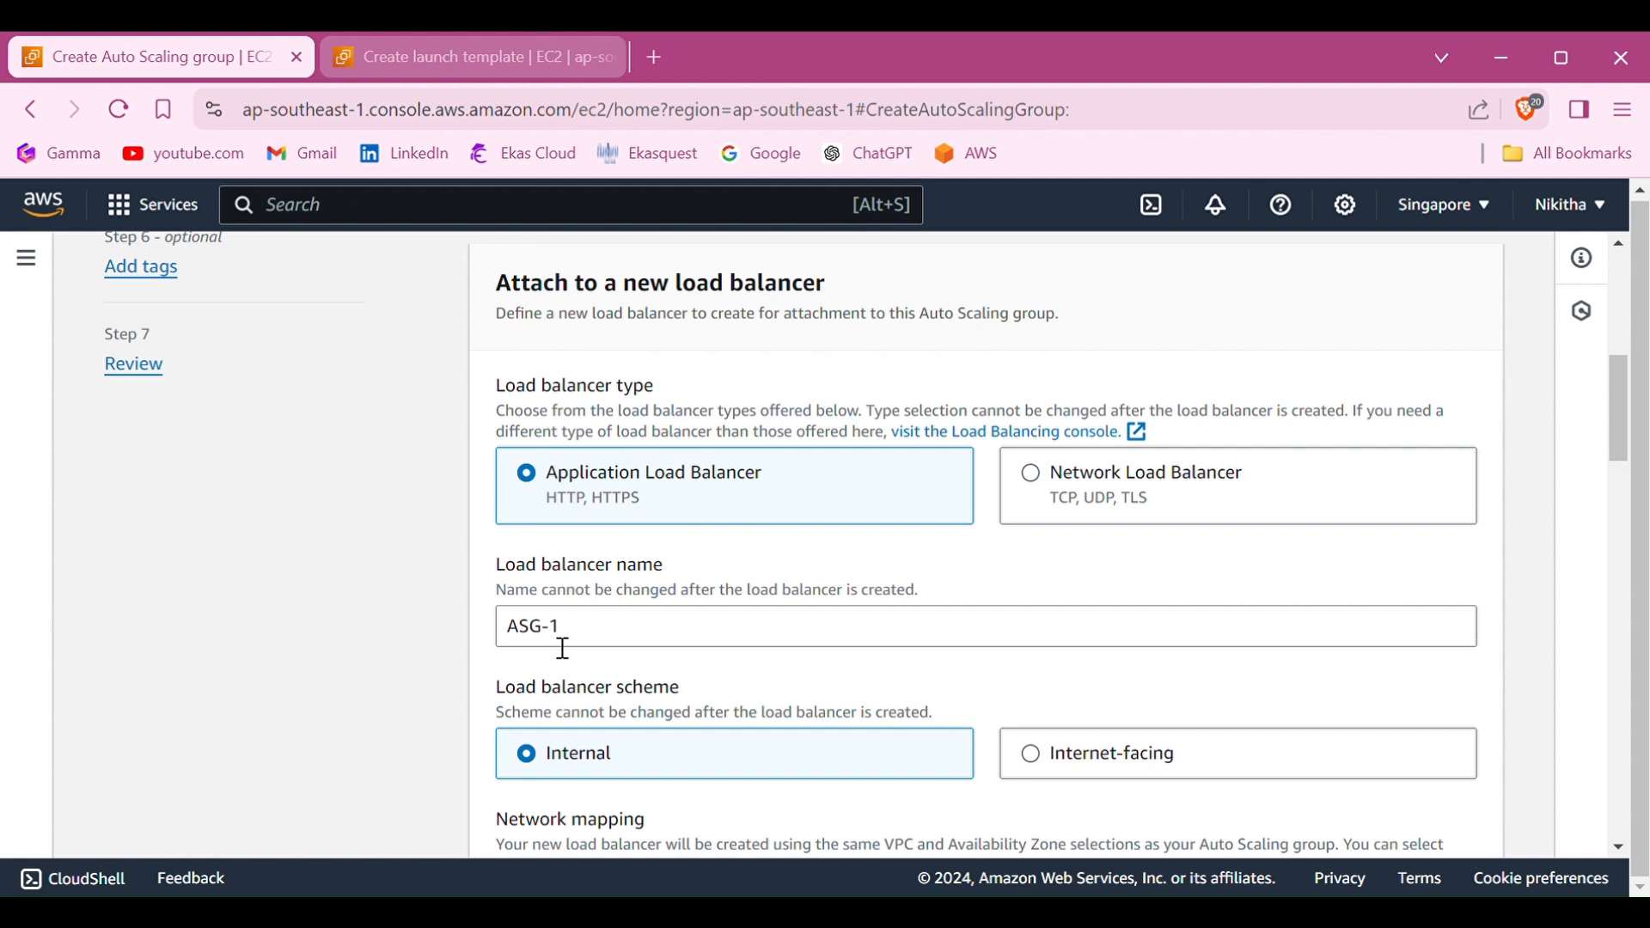
scroll(562, 650, down, 1)
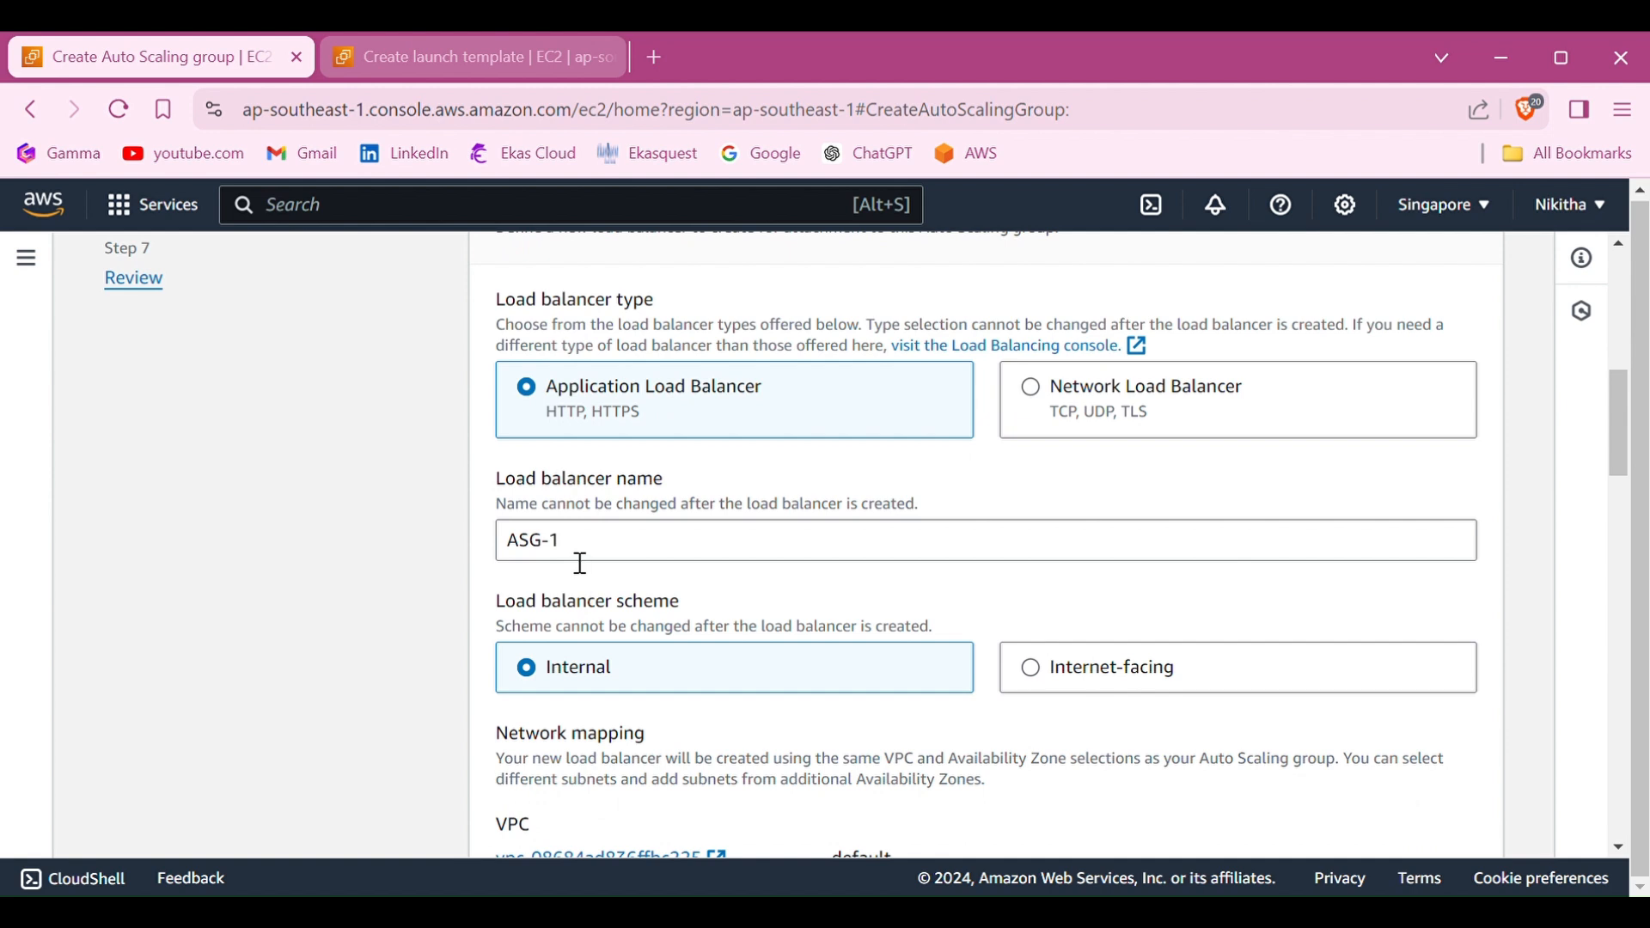
scroll(581, 563, down, 3)
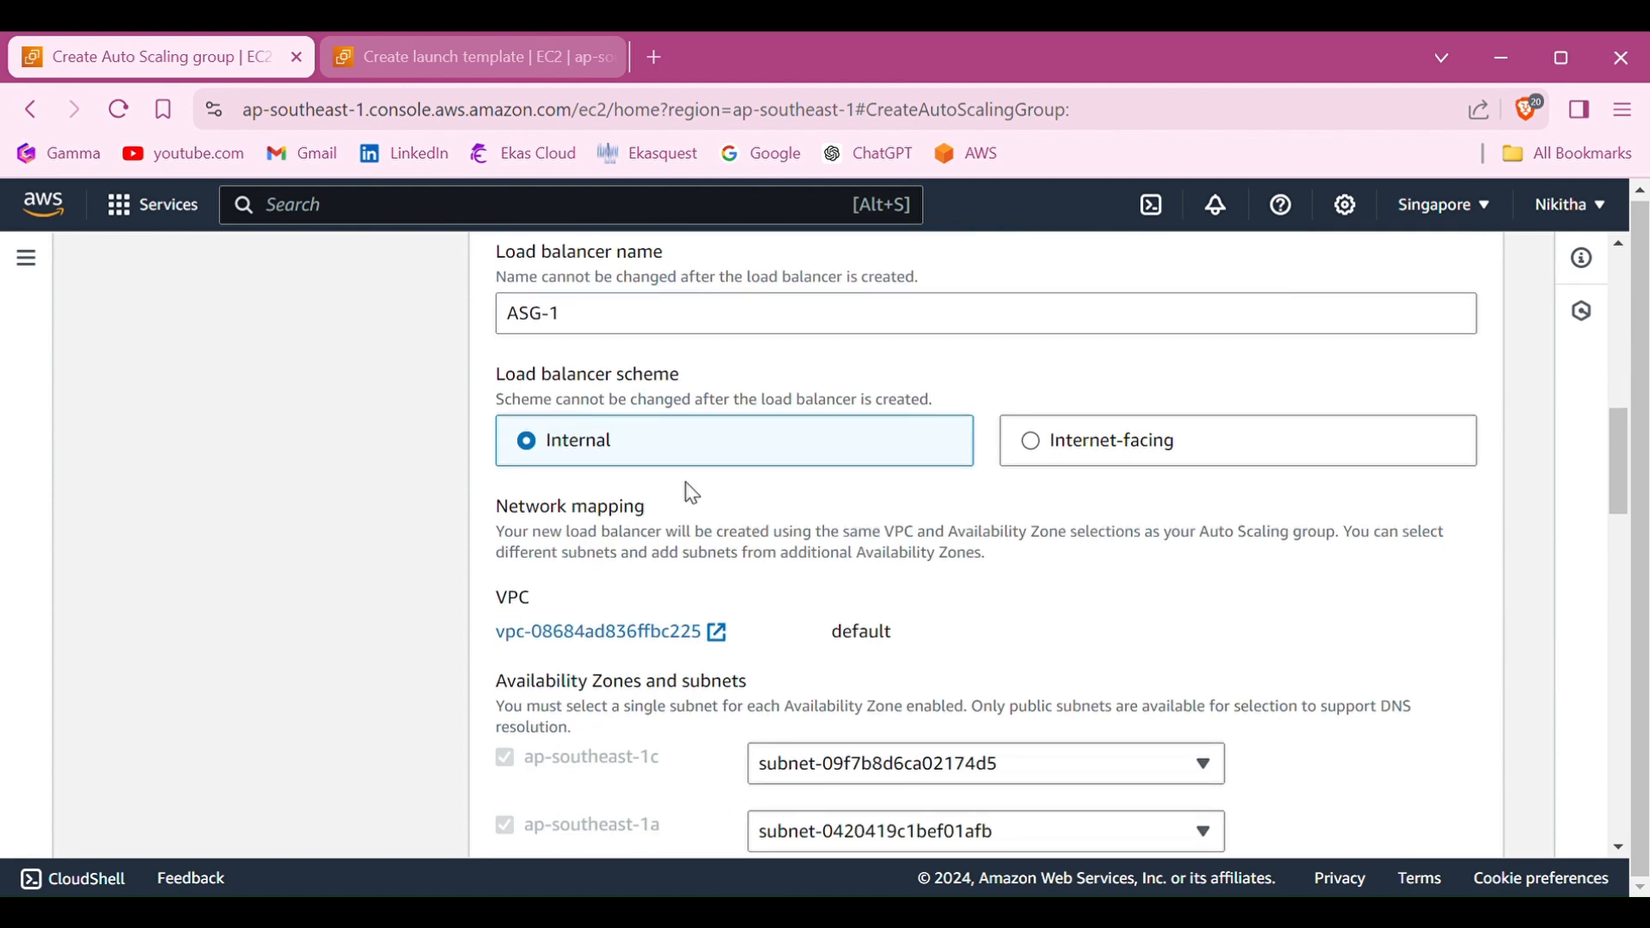
click(1035, 448)
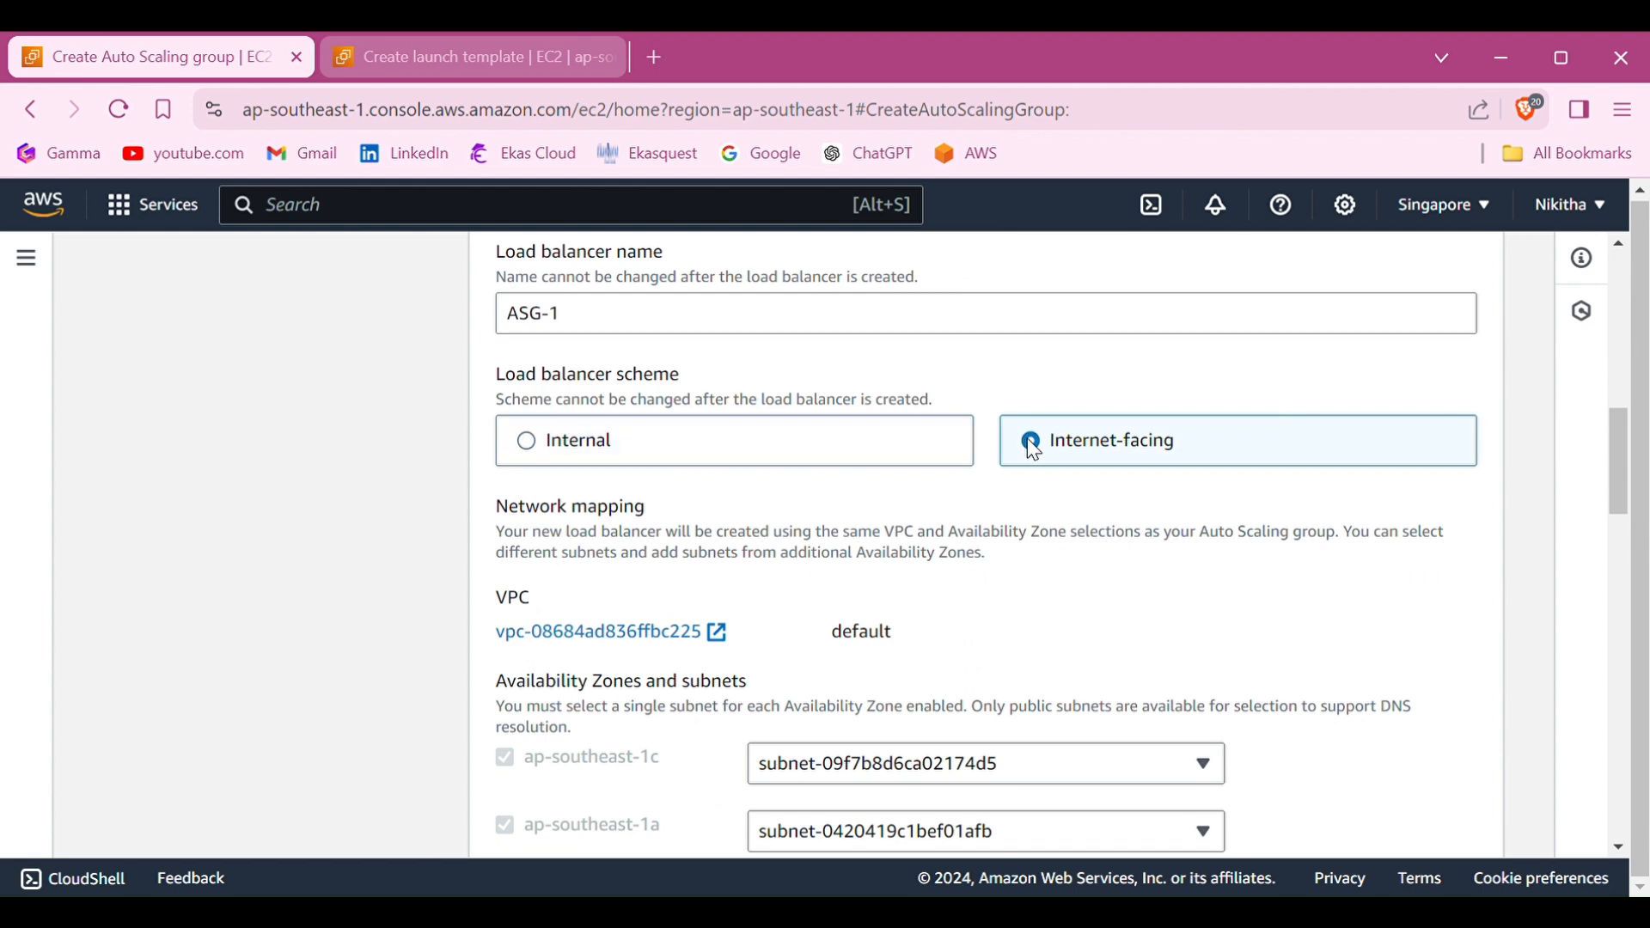
Keep listener port 80 and no VPC Lattice service, and turn on Elastic Load Balancing health checks
scroll(810, 572, down, 8)
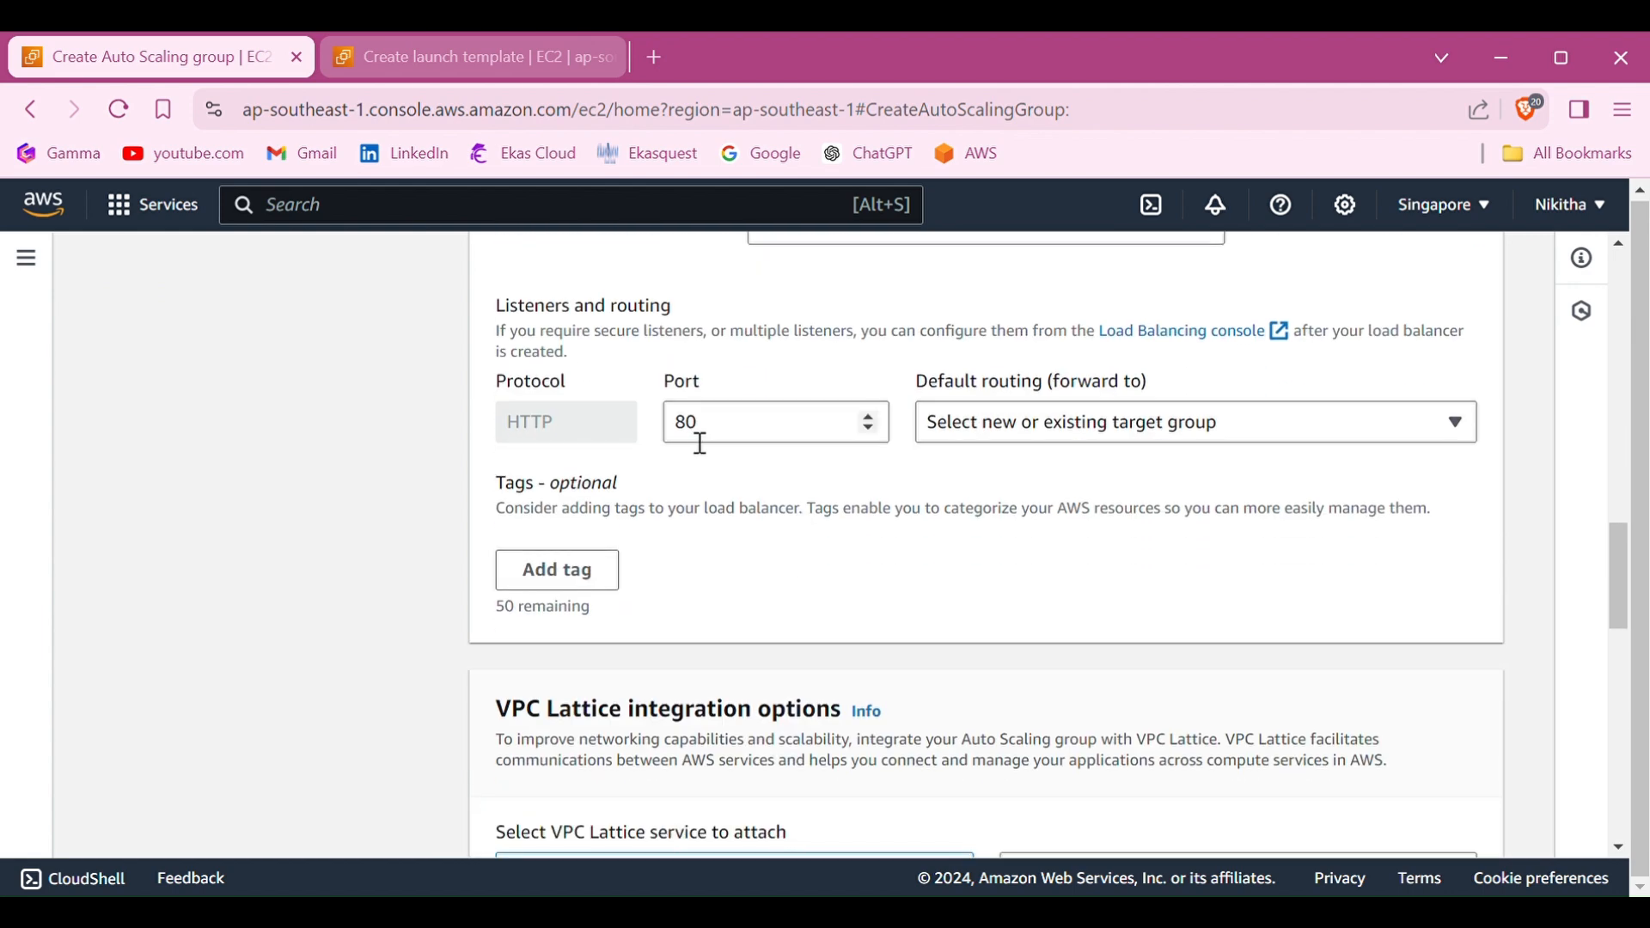
scroll(626, 634, down, 5)
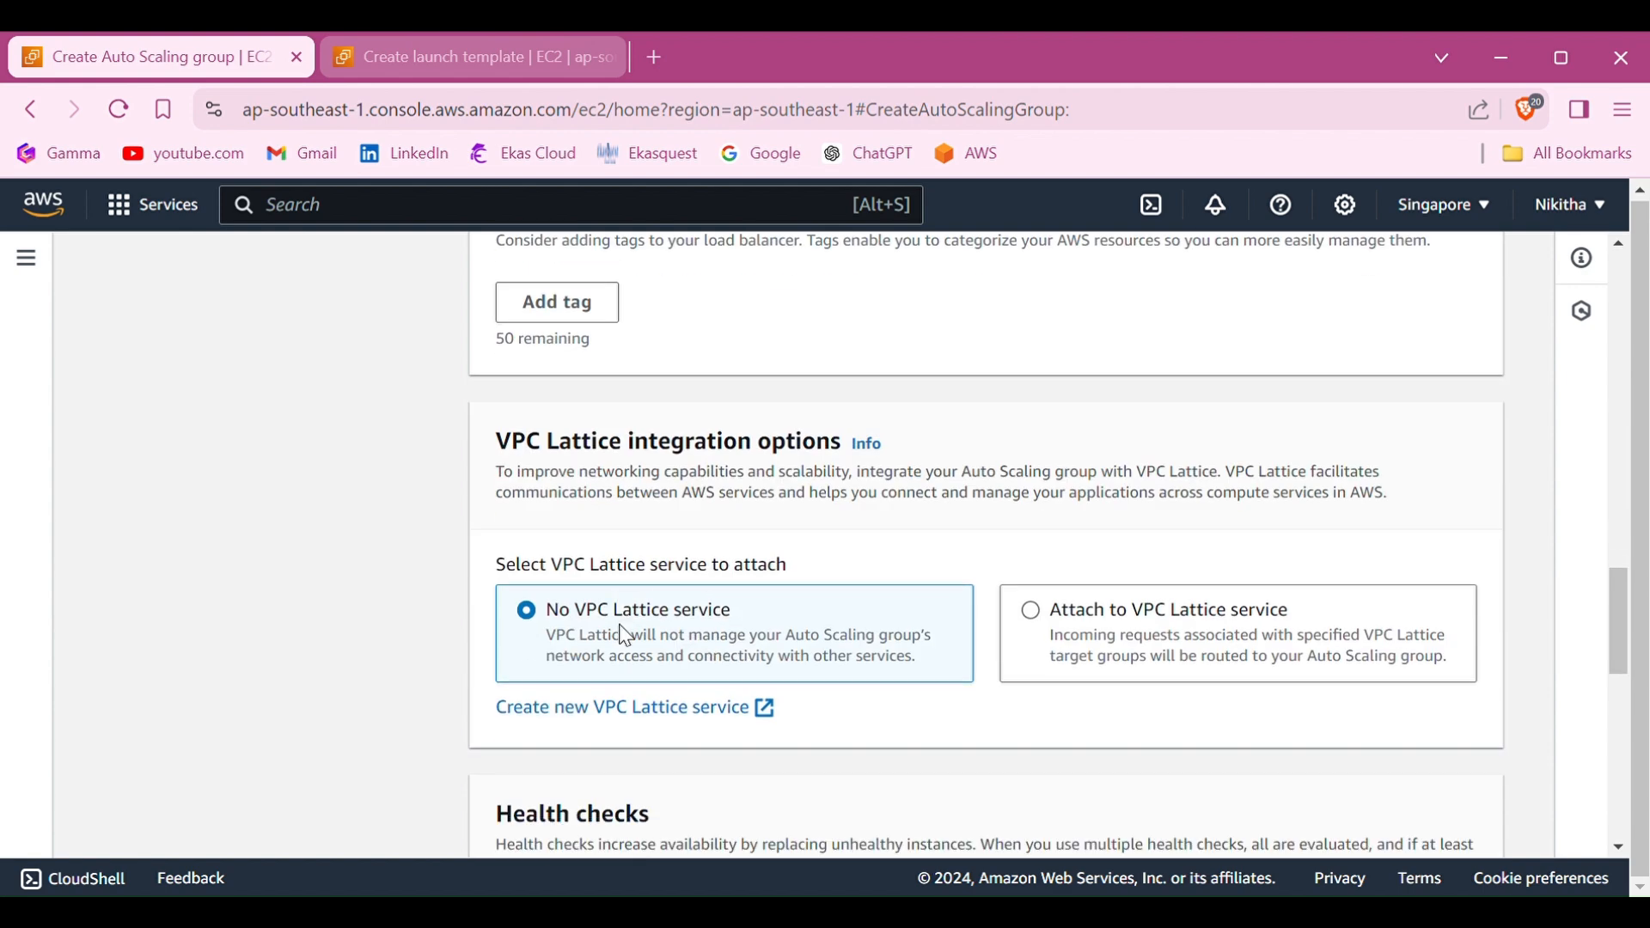
scroll(626, 636, down, 5)
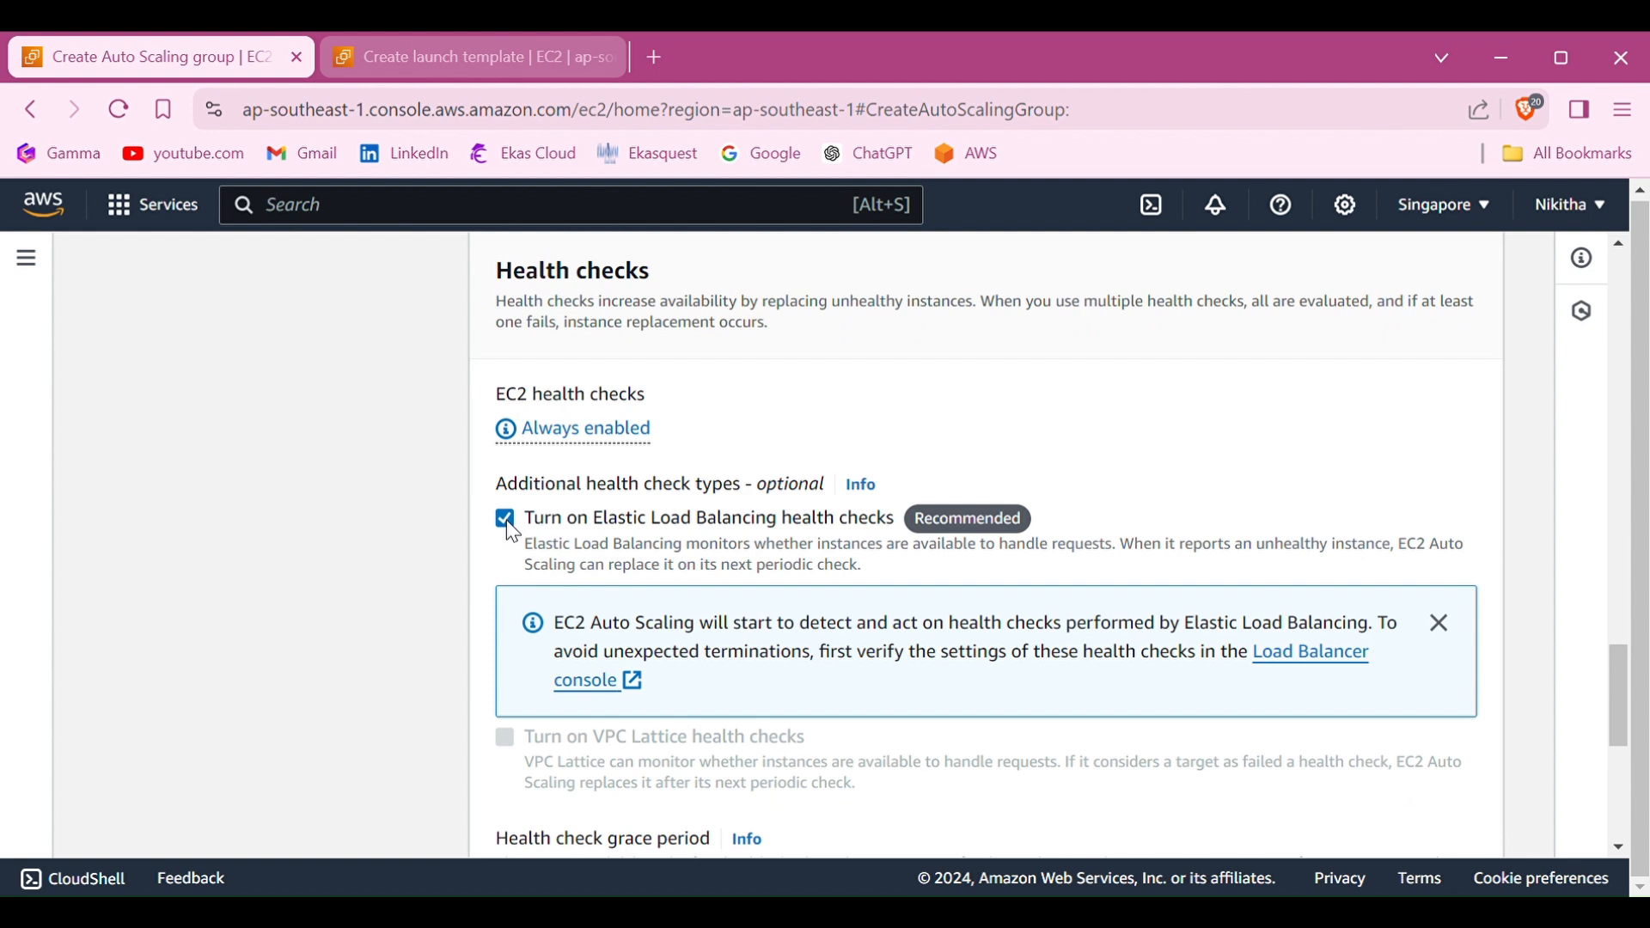
Set the health check grace period to 20 seconds and try to continue to the group size settings
scroll(513, 532, down, 5)
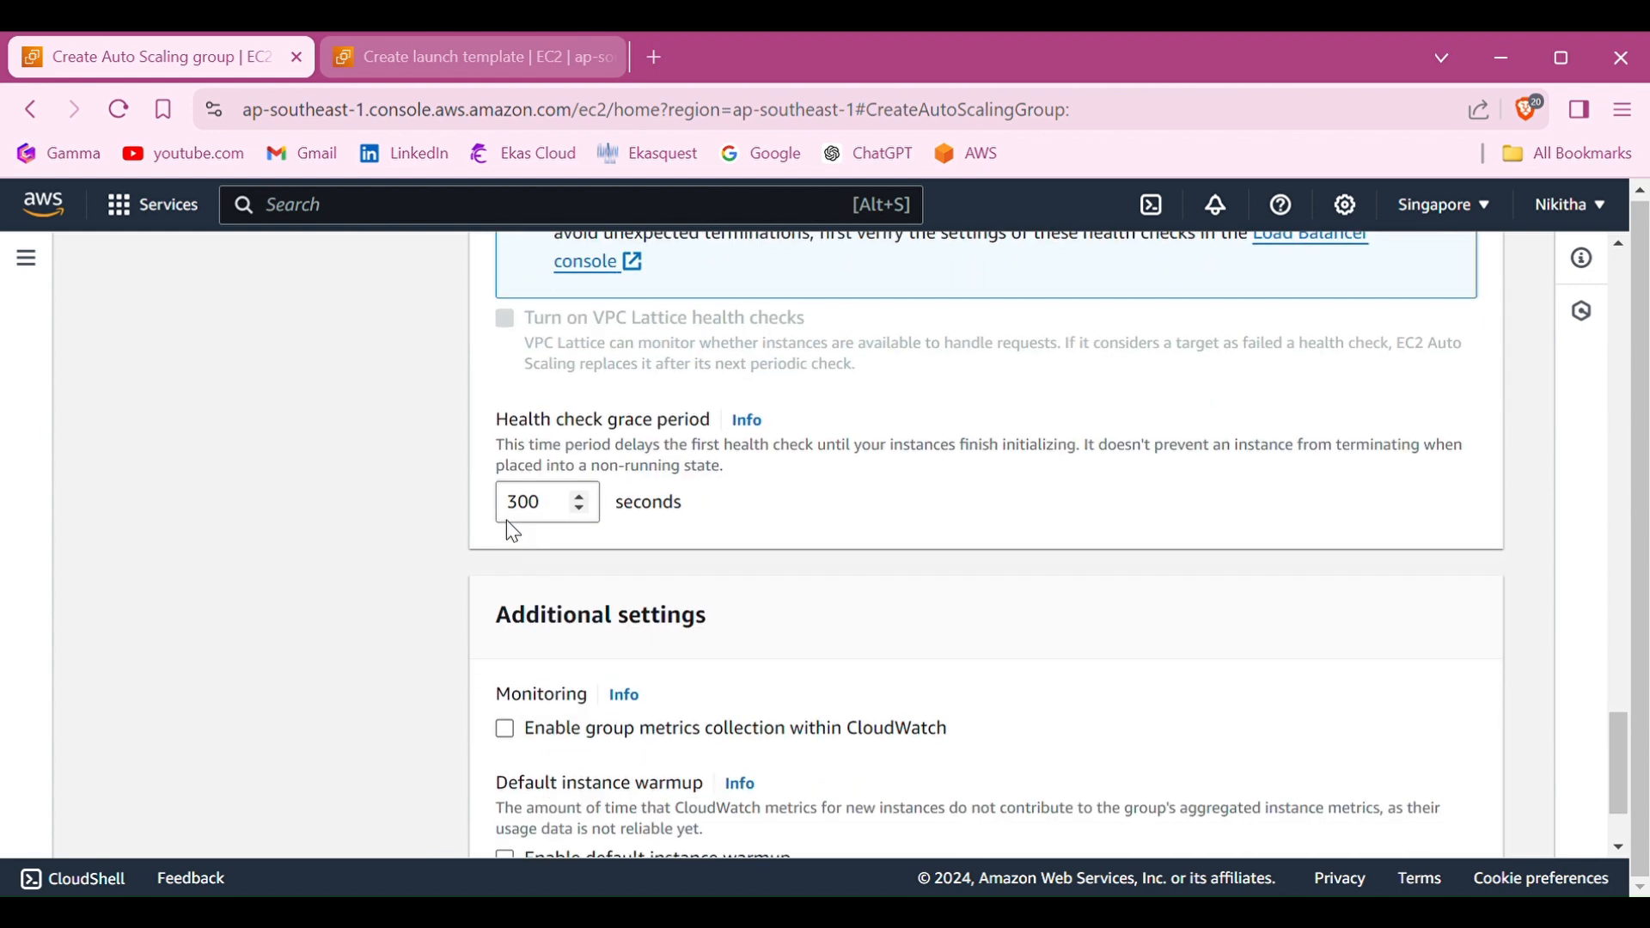
click(577, 519)
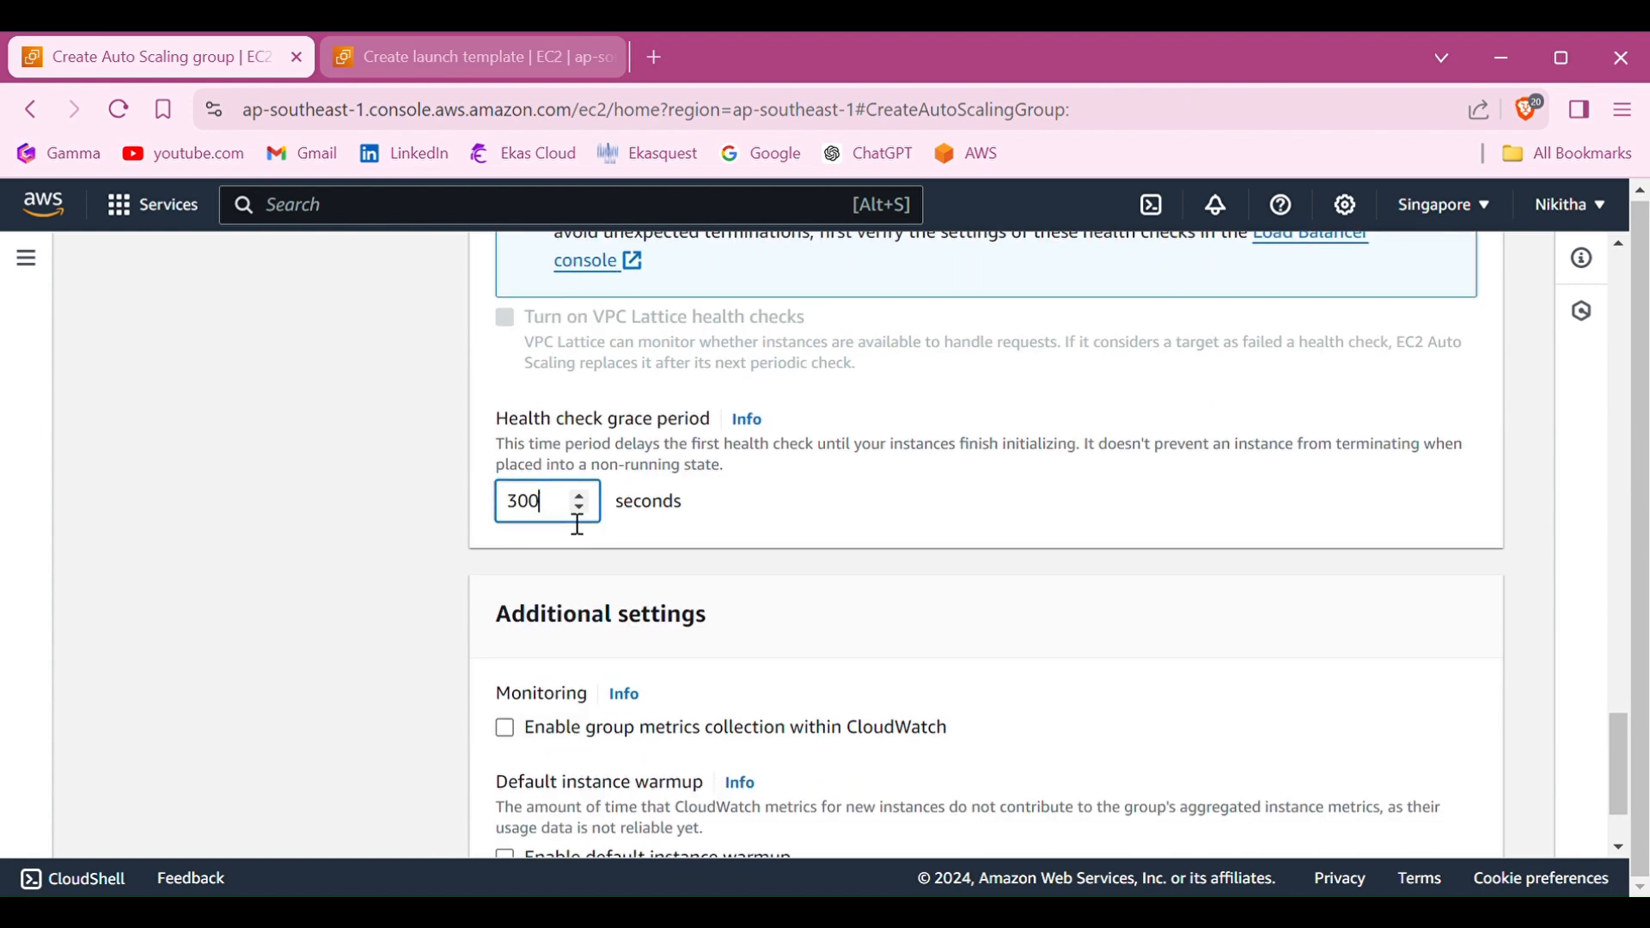
key(BackSpace)
key(BackSpace)
key(BackSpace)
text(20)
scroll(577, 526, down, 3)
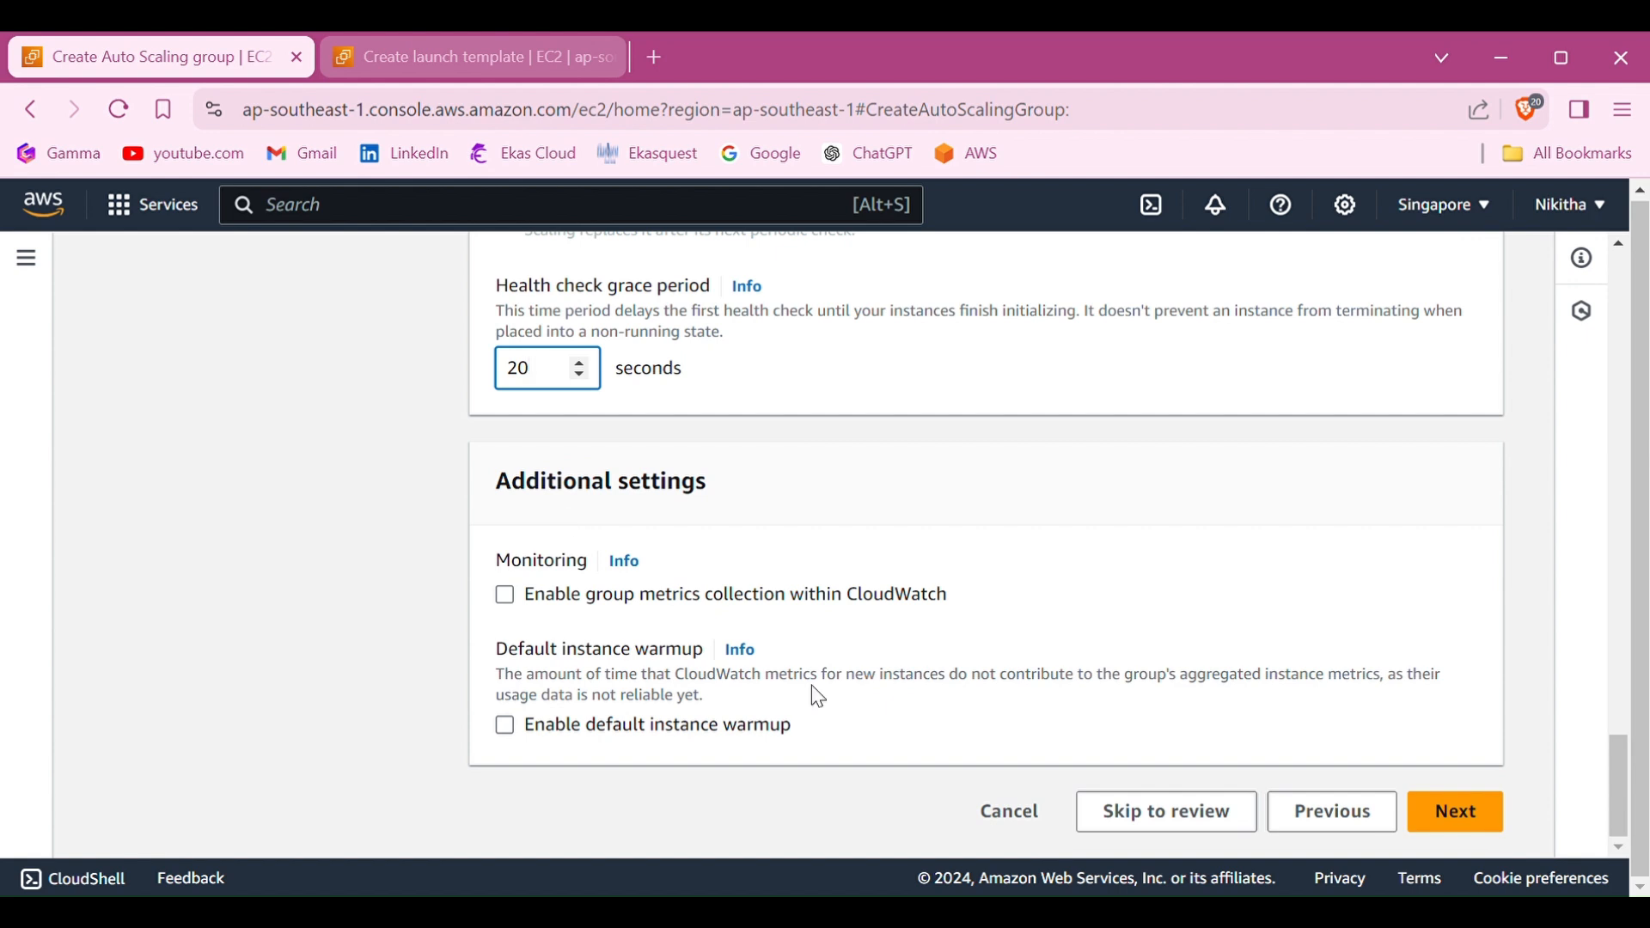
click(1441, 814)
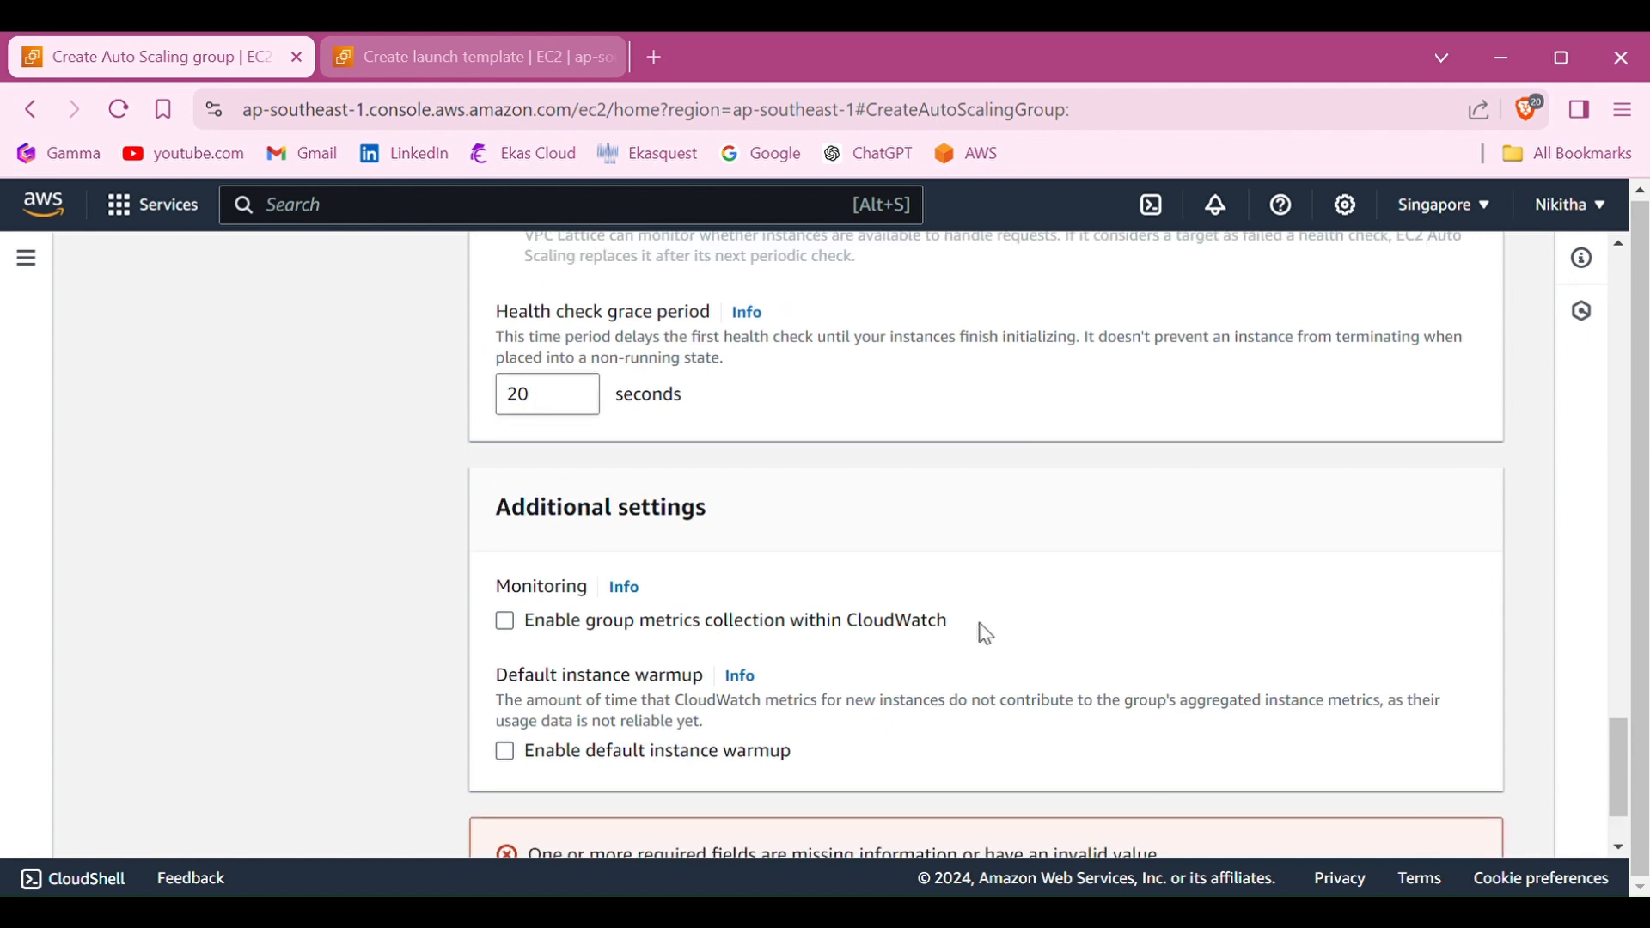
Set the load balancer listener's default routing to create a target group and continue to the group size and scaling settings
scroll(980, 630, down, 3)
scroll(987, 634, up, 15)
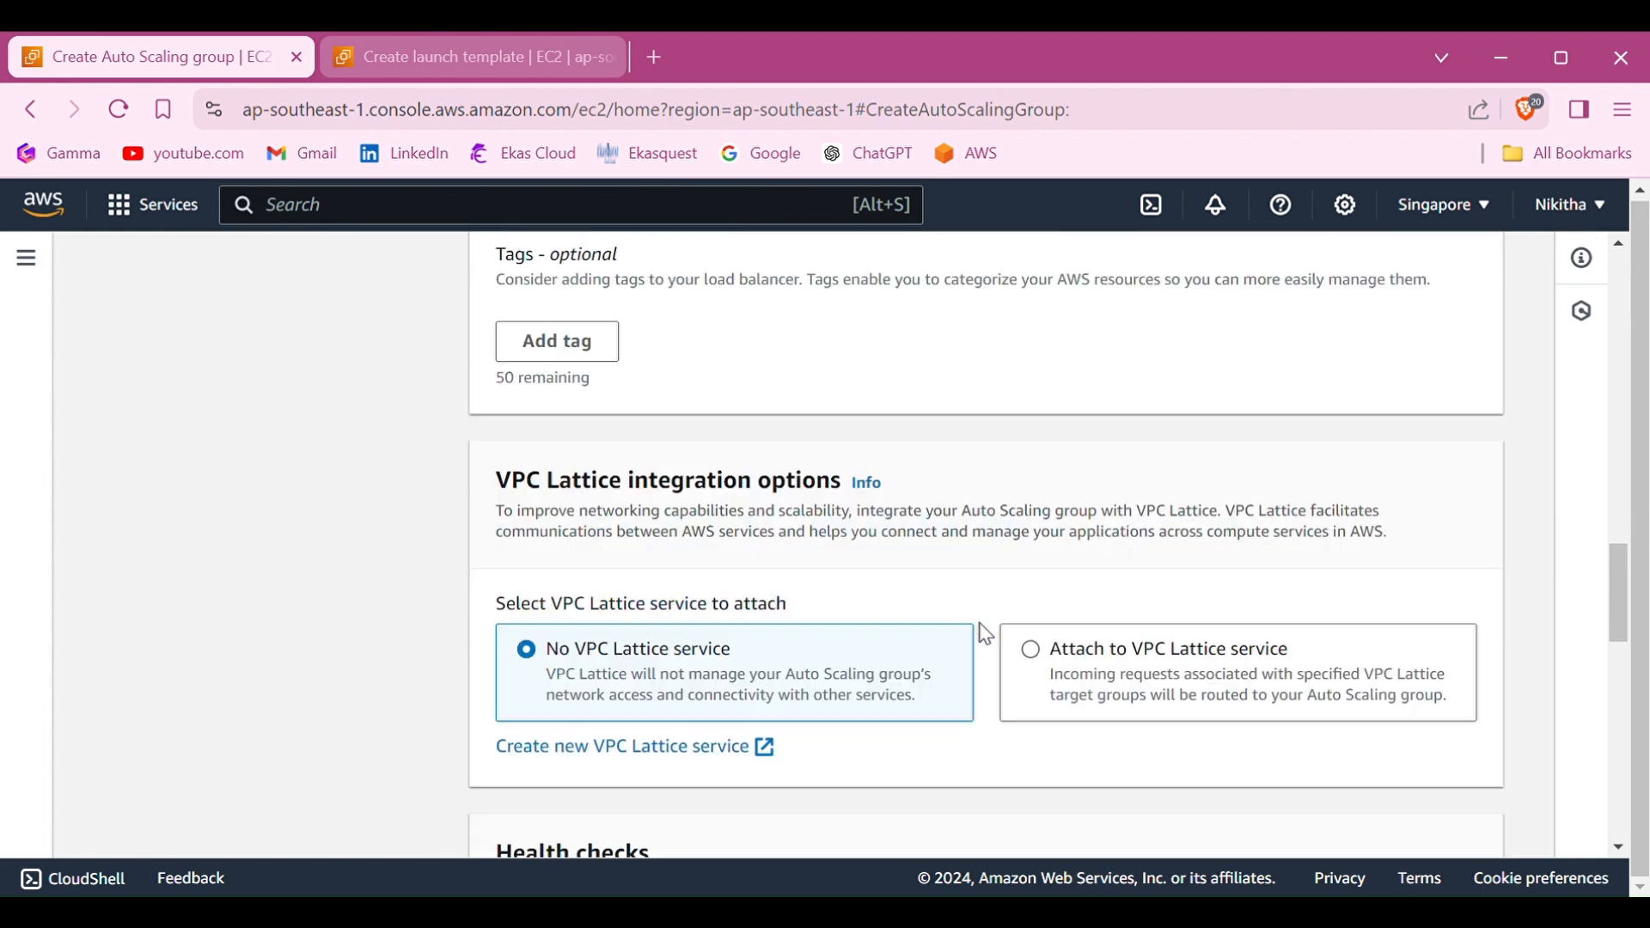
scroll(984, 633, up, 3)
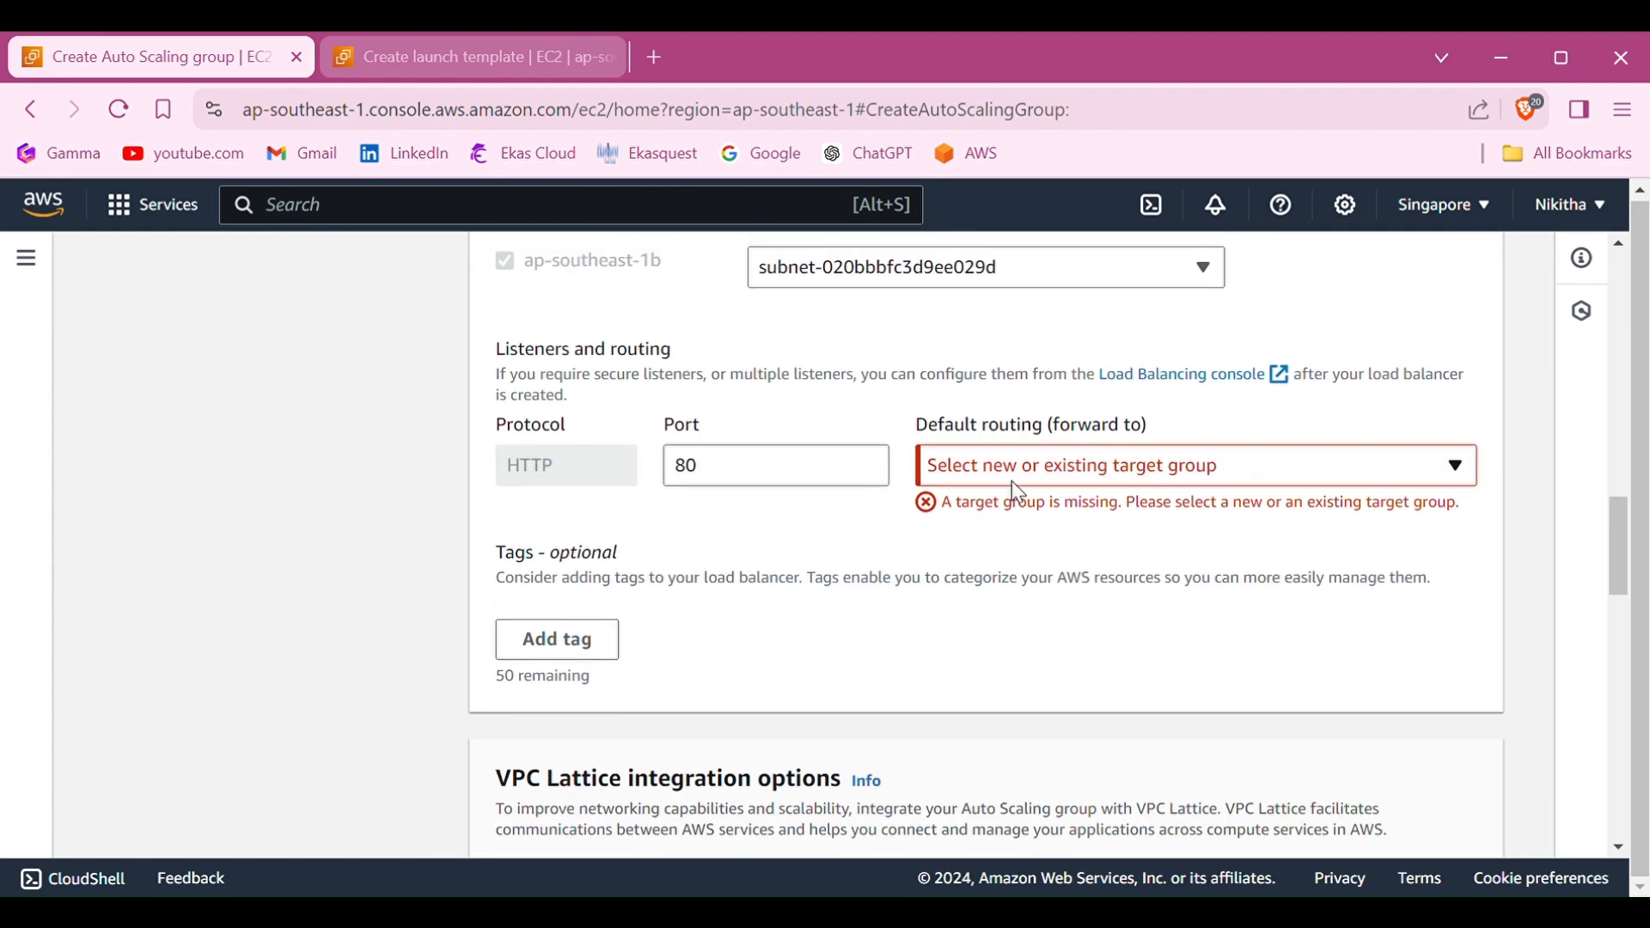
click(1062, 469)
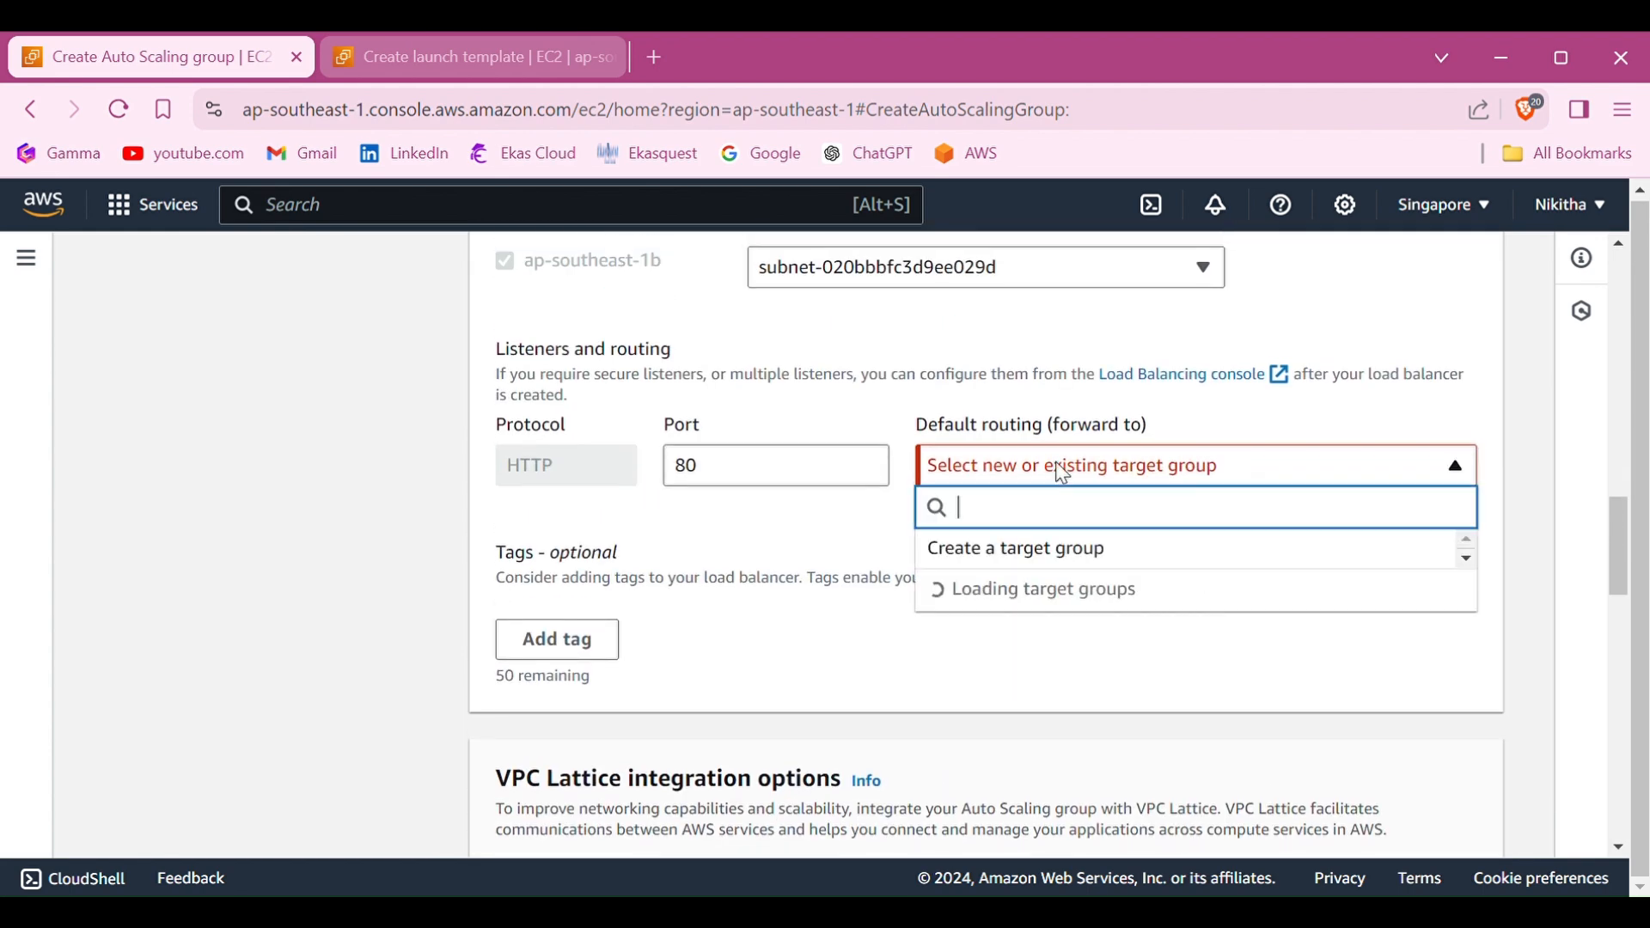
click(1001, 553)
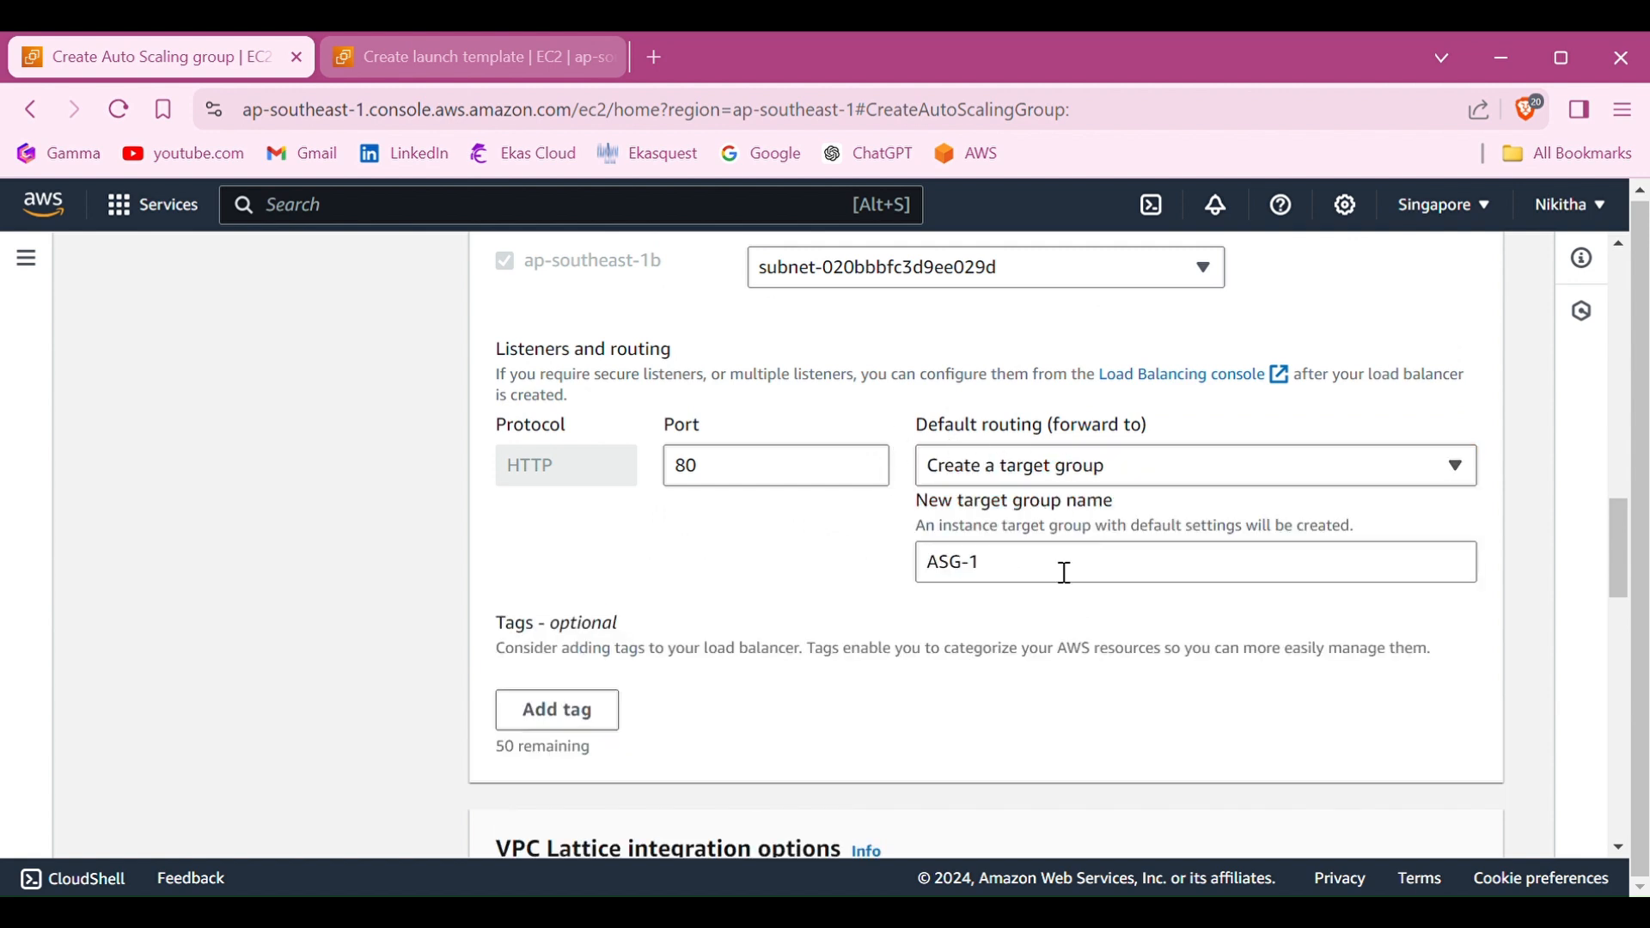
scroll(946, 564, down, 10)
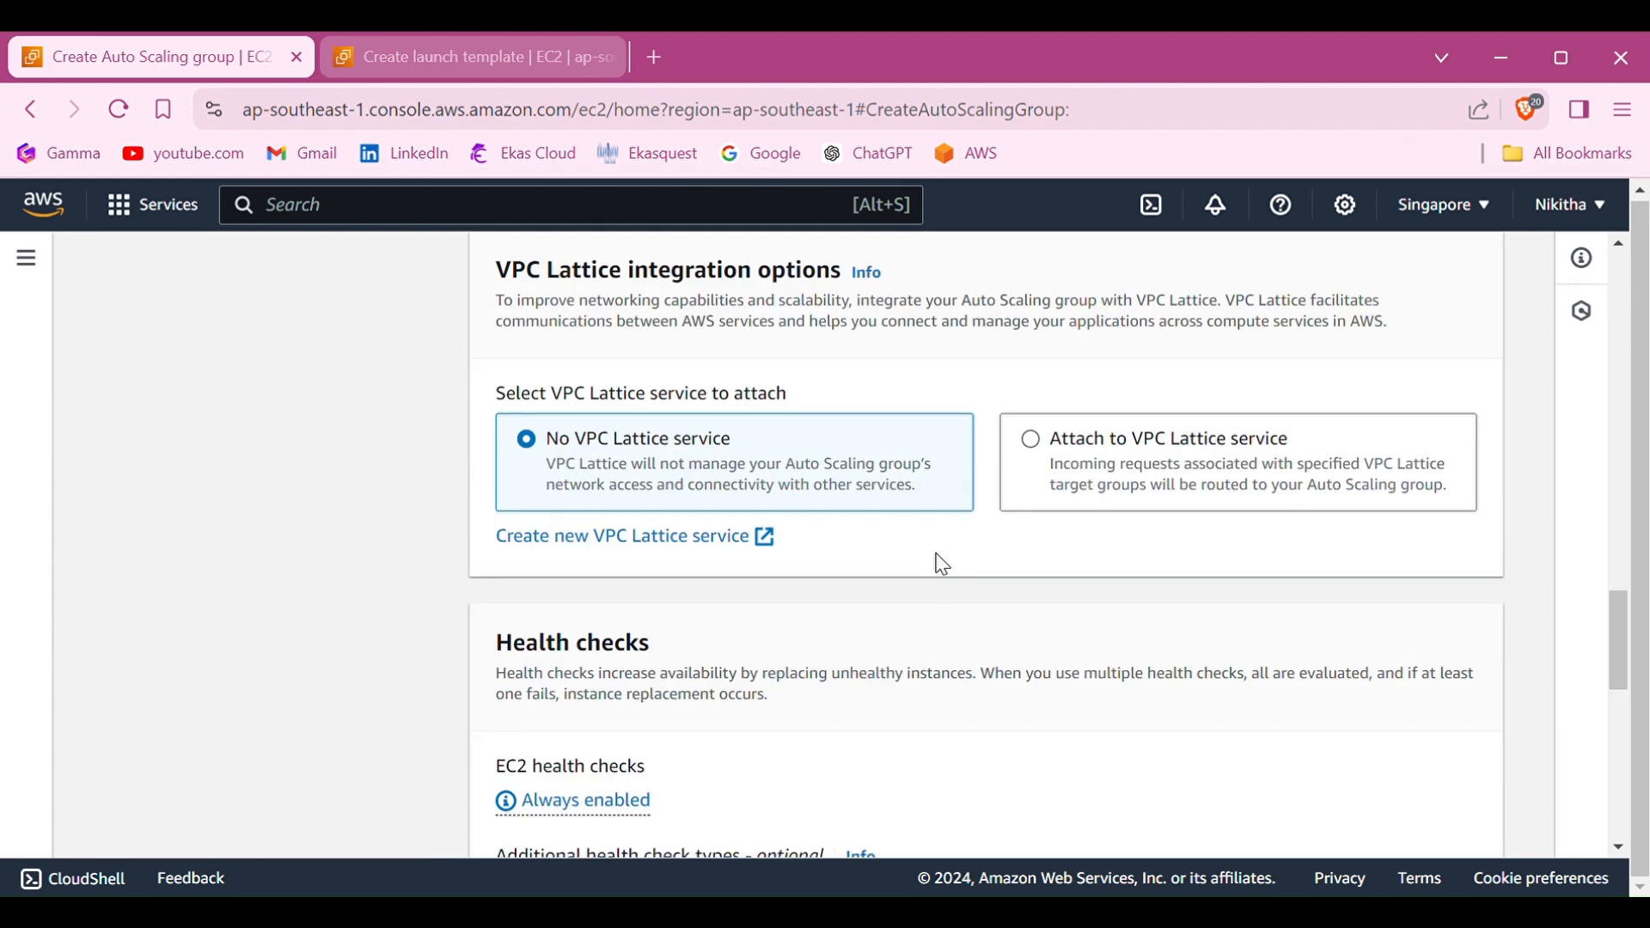
scroll(946, 563, down, 5)
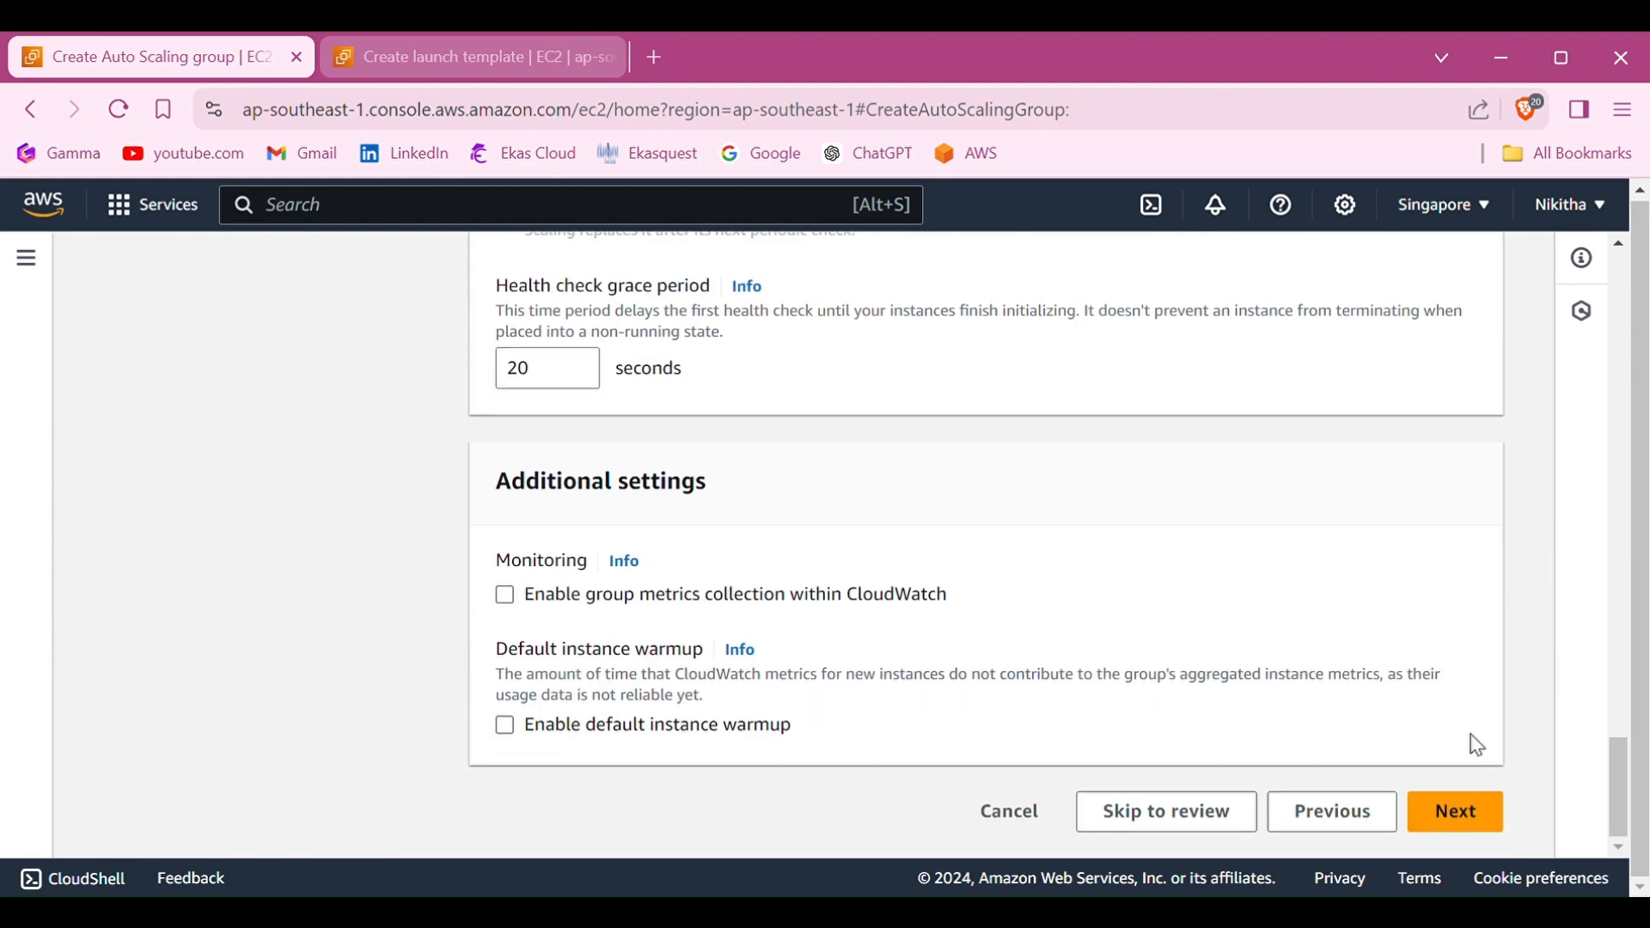
click(1452, 821)
Set the max desired capacity to 2 in the scaling limits, keeping the min desired capacity at 1
scroll(971, 703, down, 3)
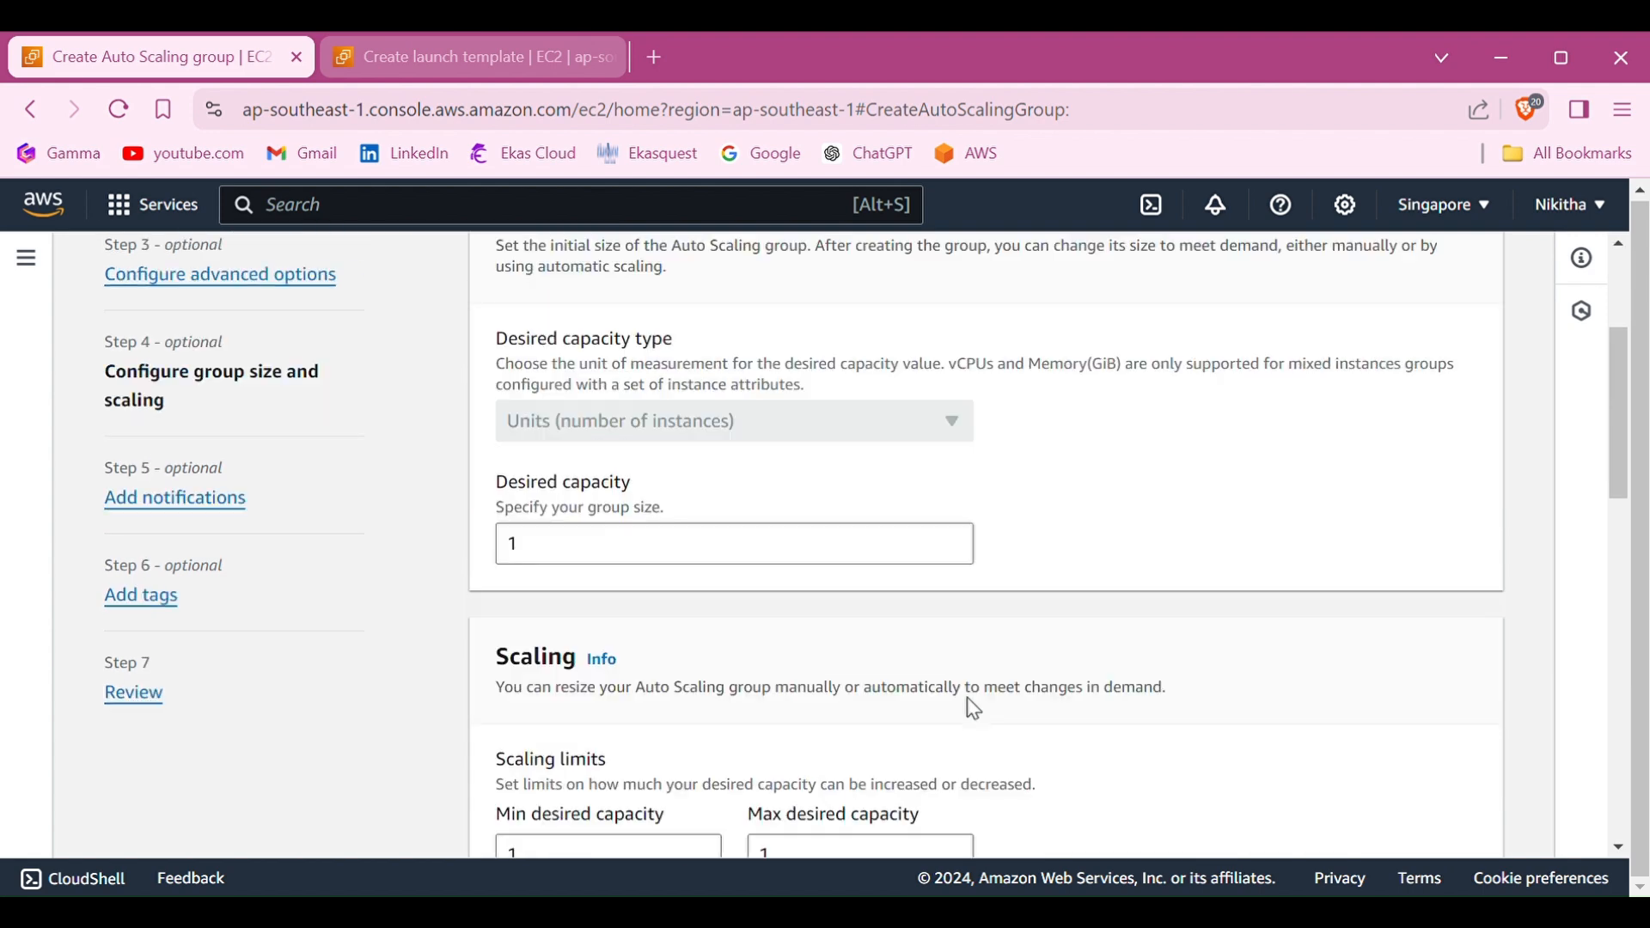
scroll(971, 703, up, 1)
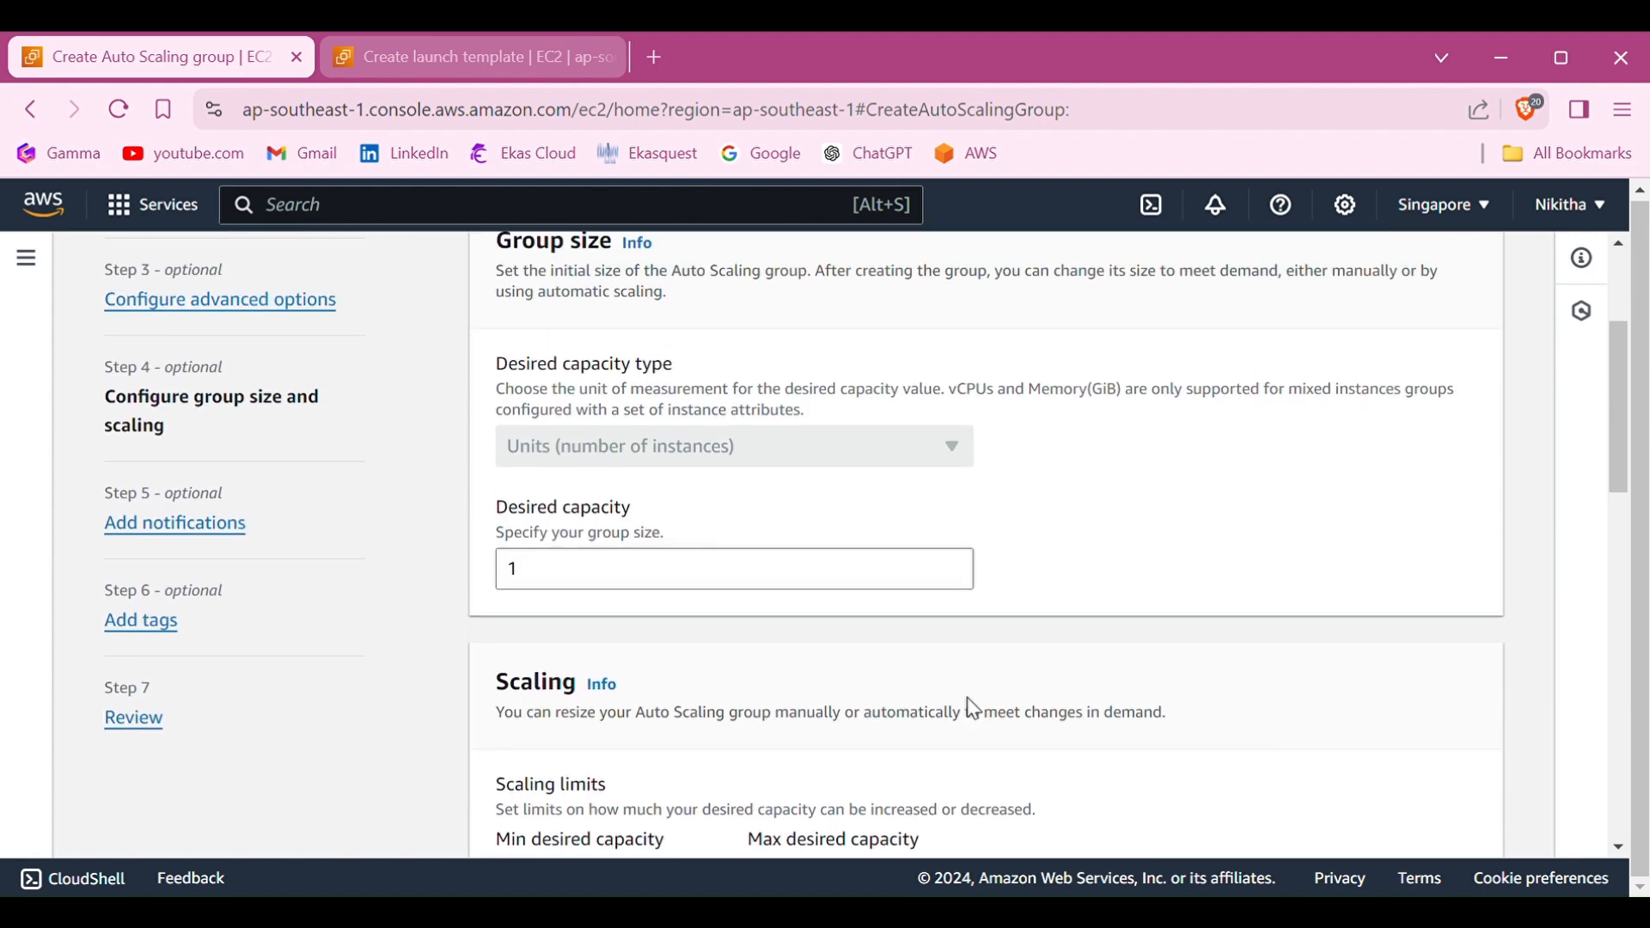
scroll(966, 697, up, 1)
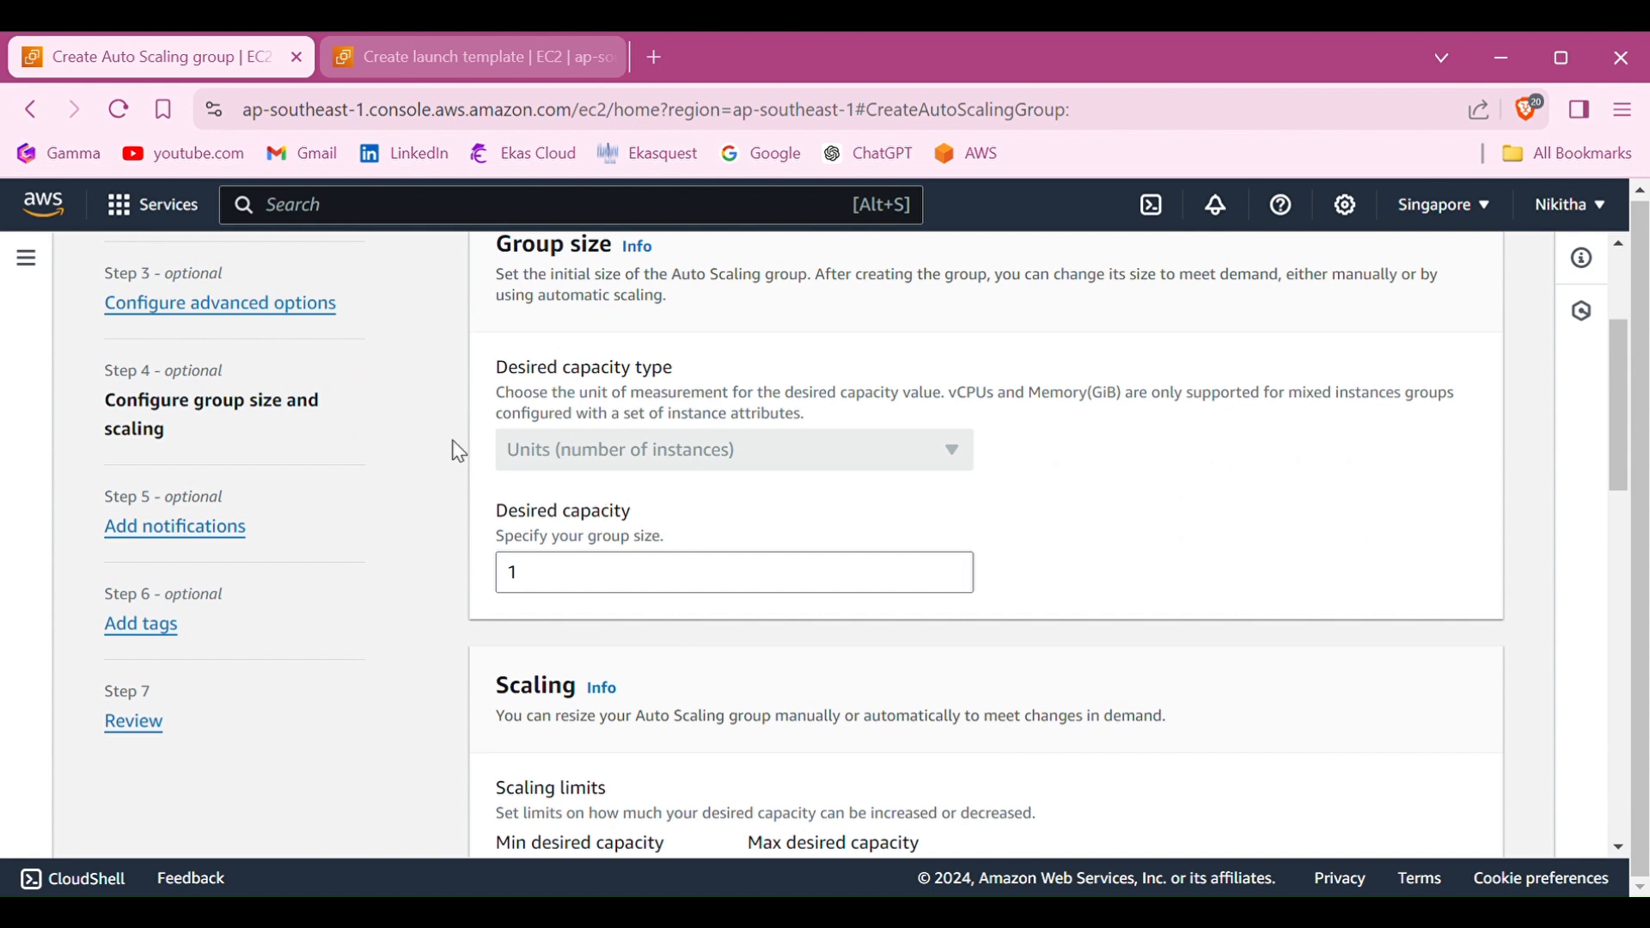
scroll(571, 606, down, 1)
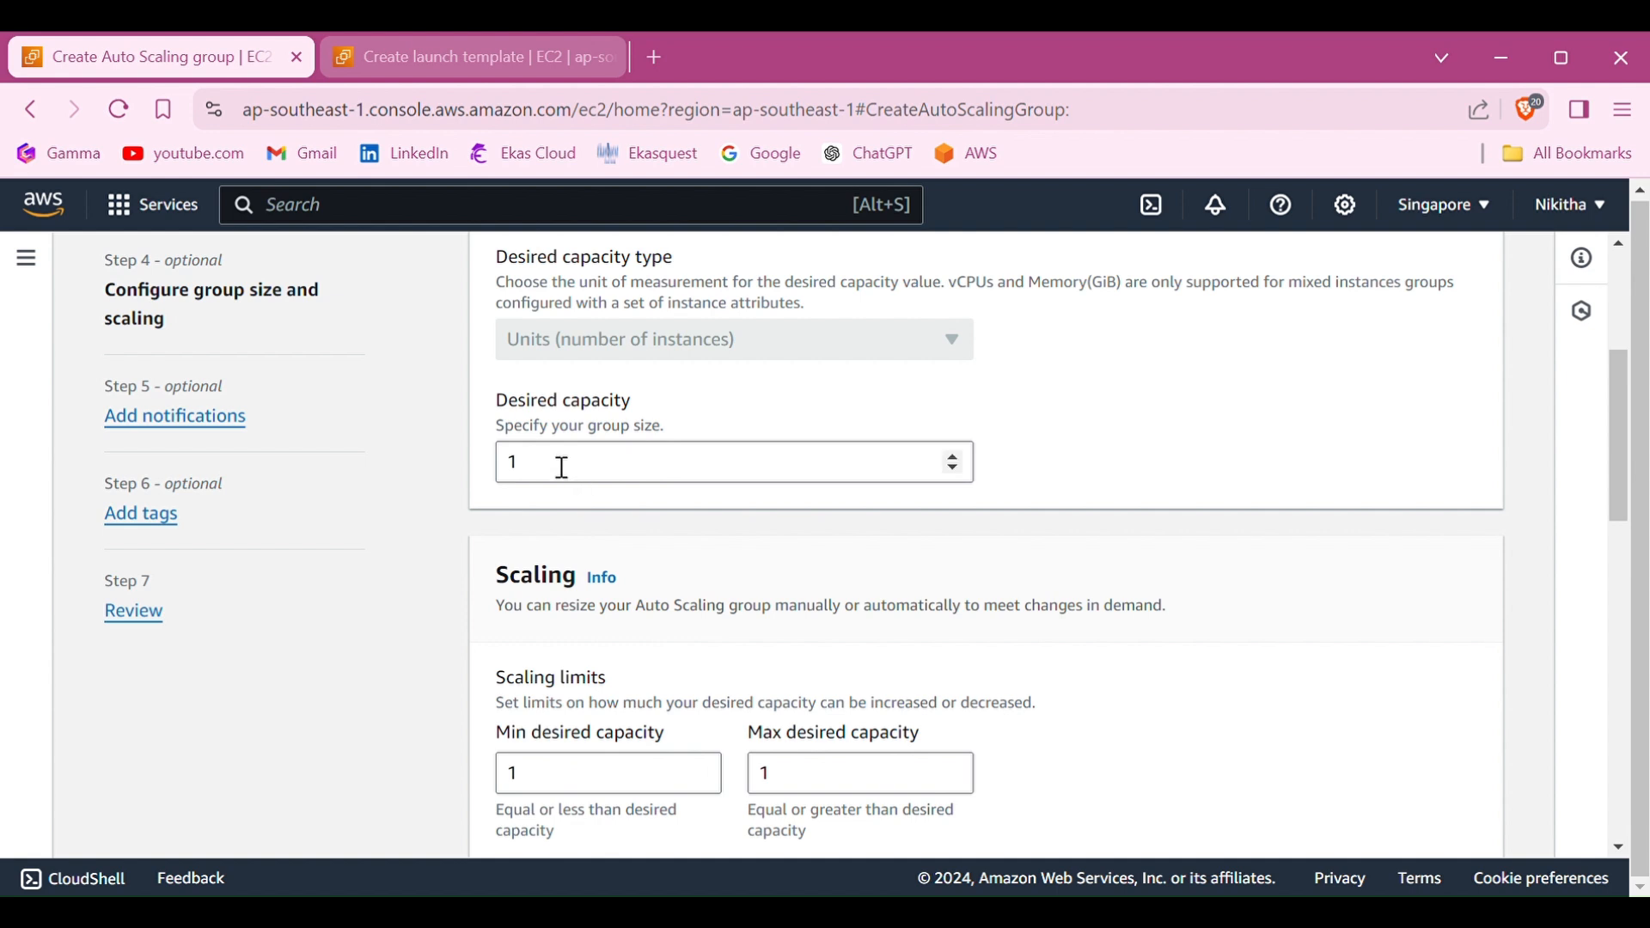
click(537, 785)
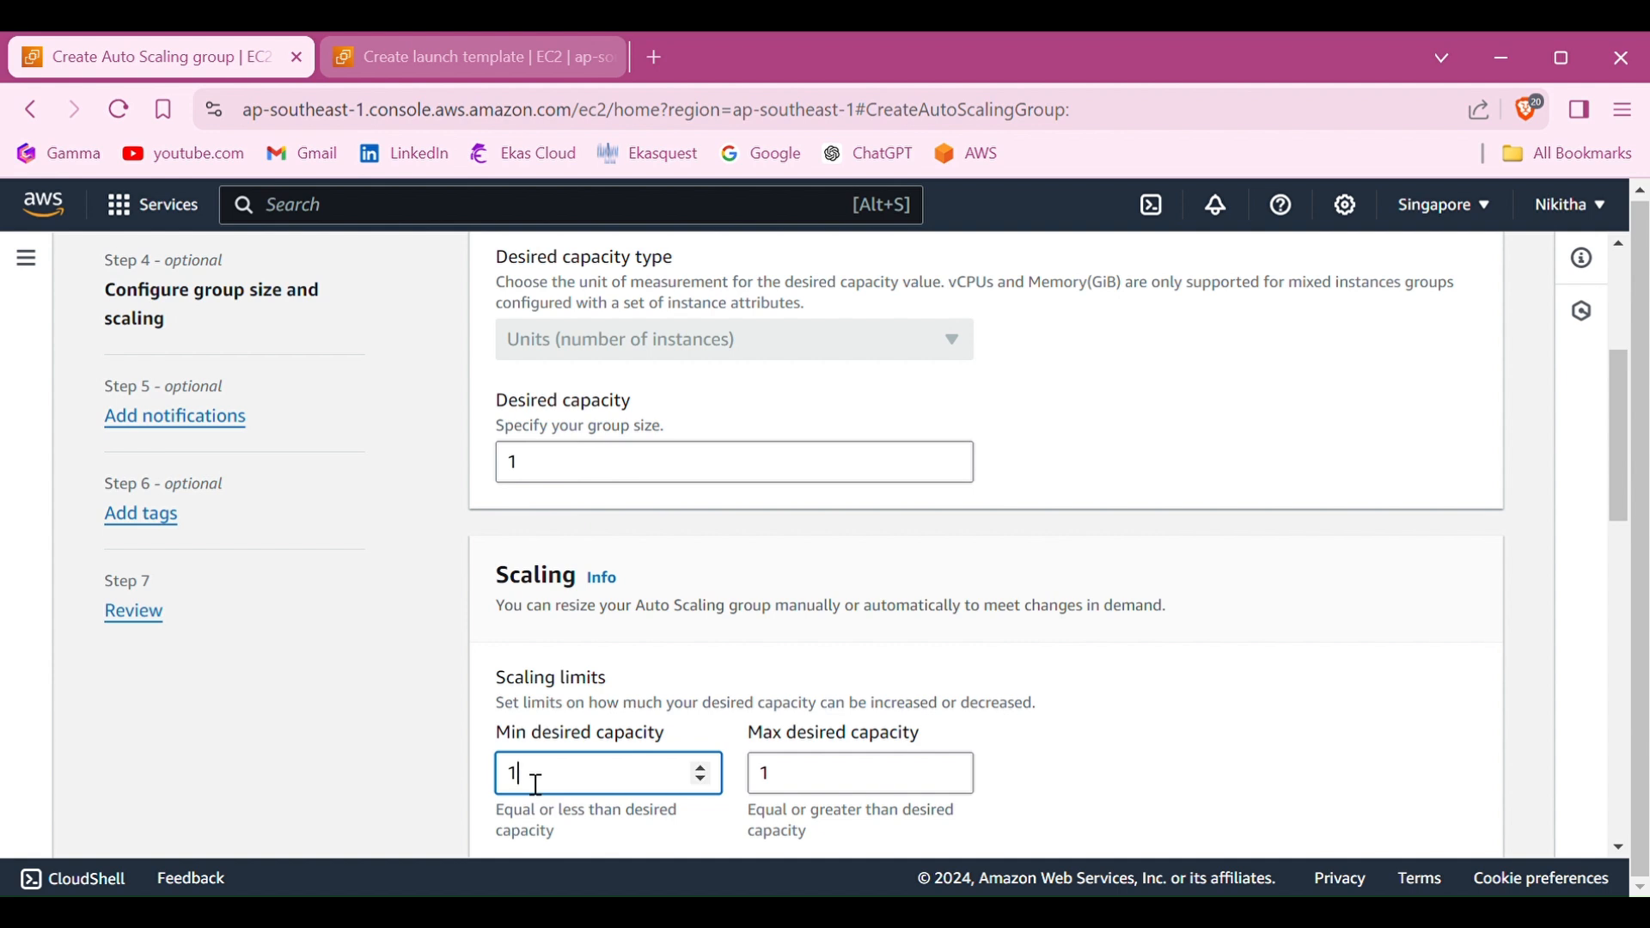
click(782, 752)
click(798, 771)
double_click(797, 769)
text(2)
Set the group's desired capacity to 2 instances
click(553, 477)
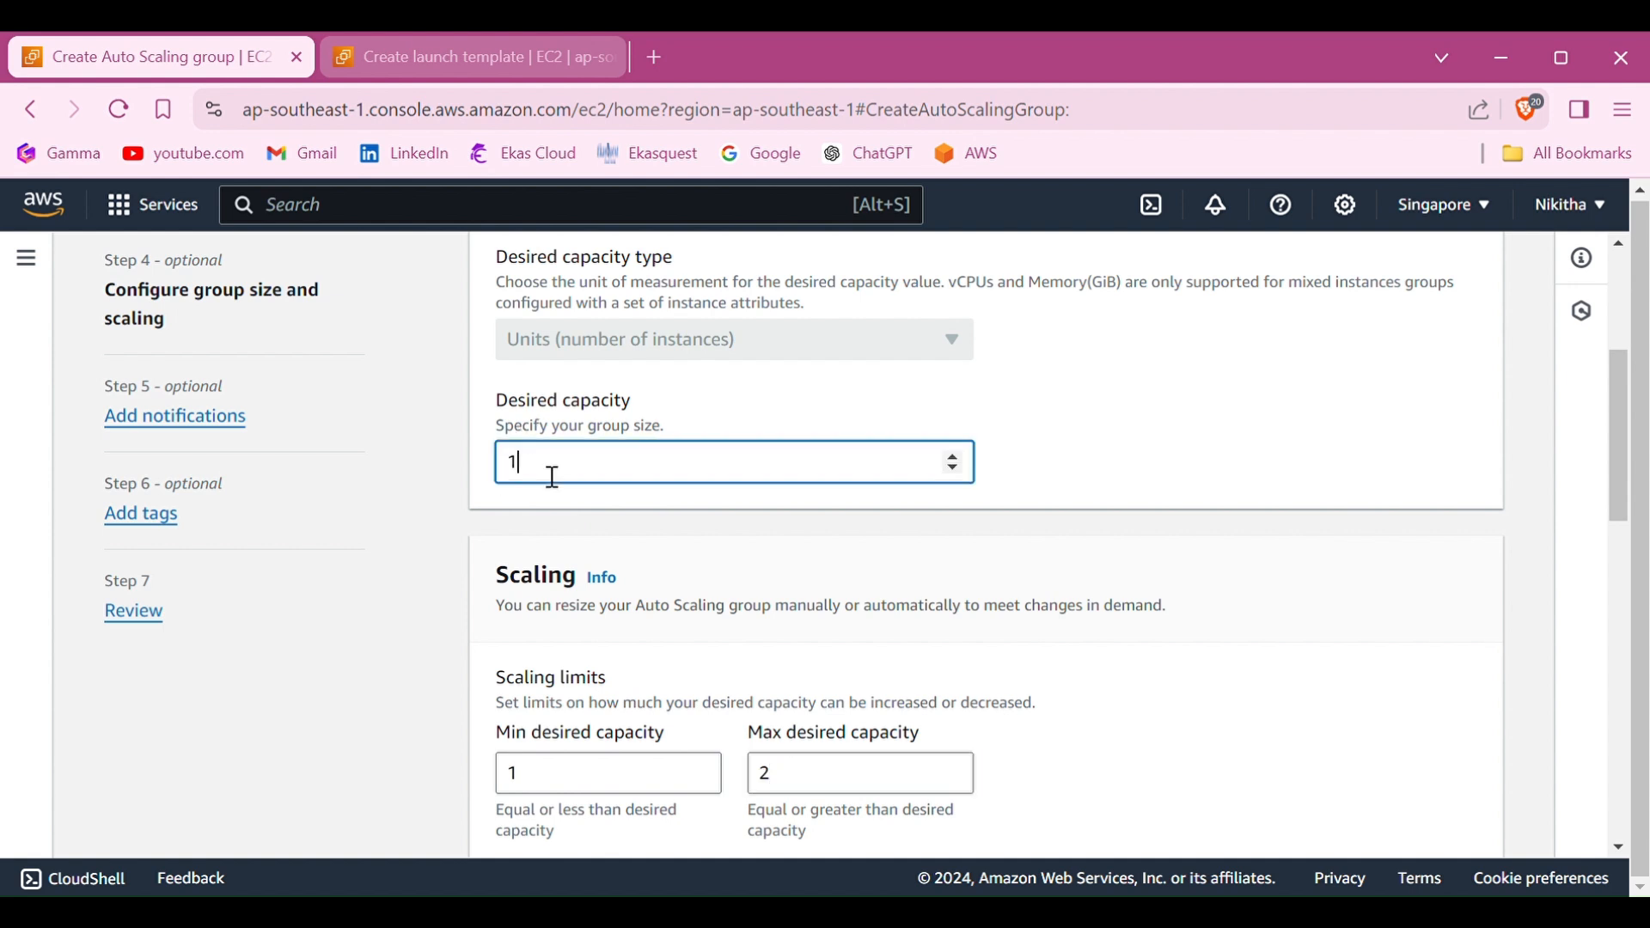
key(BackSpace)
text(0)
key(BackSpace)
text(2)
Keep no scaling policies and no instance maintenance policy, leave scale-in protection off, and continue to the notifications
scroll(553, 477, down, 1)
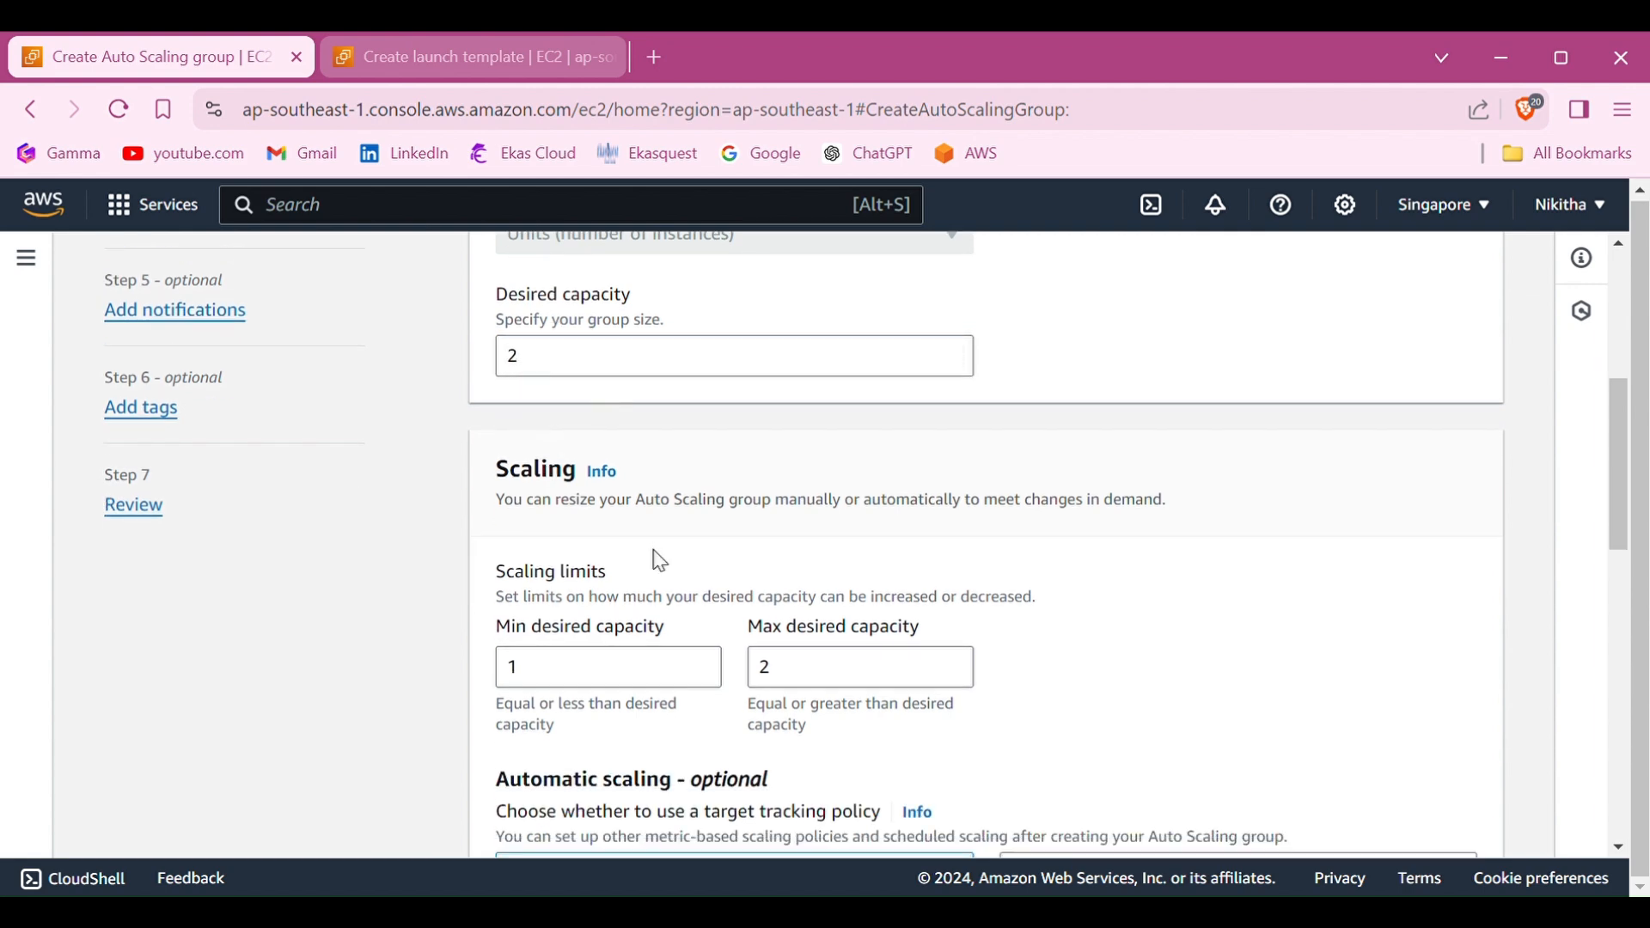
scroll(658, 559, down, 4)
scroll(660, 561, down, 1)
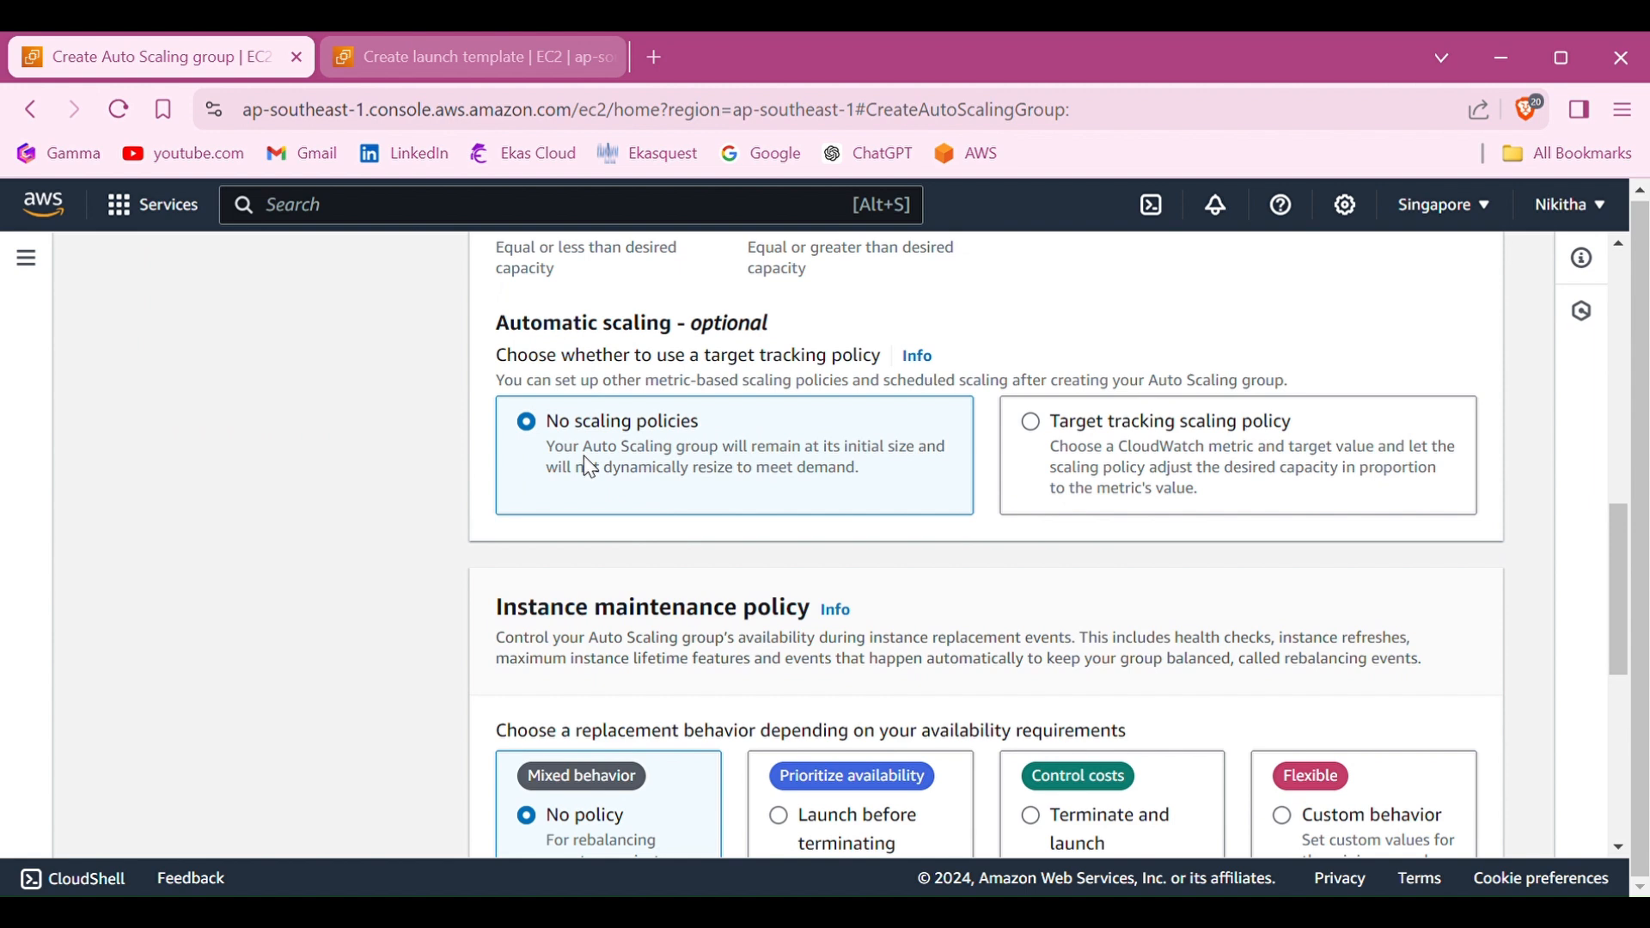
scroll(589, 468, down, 1)
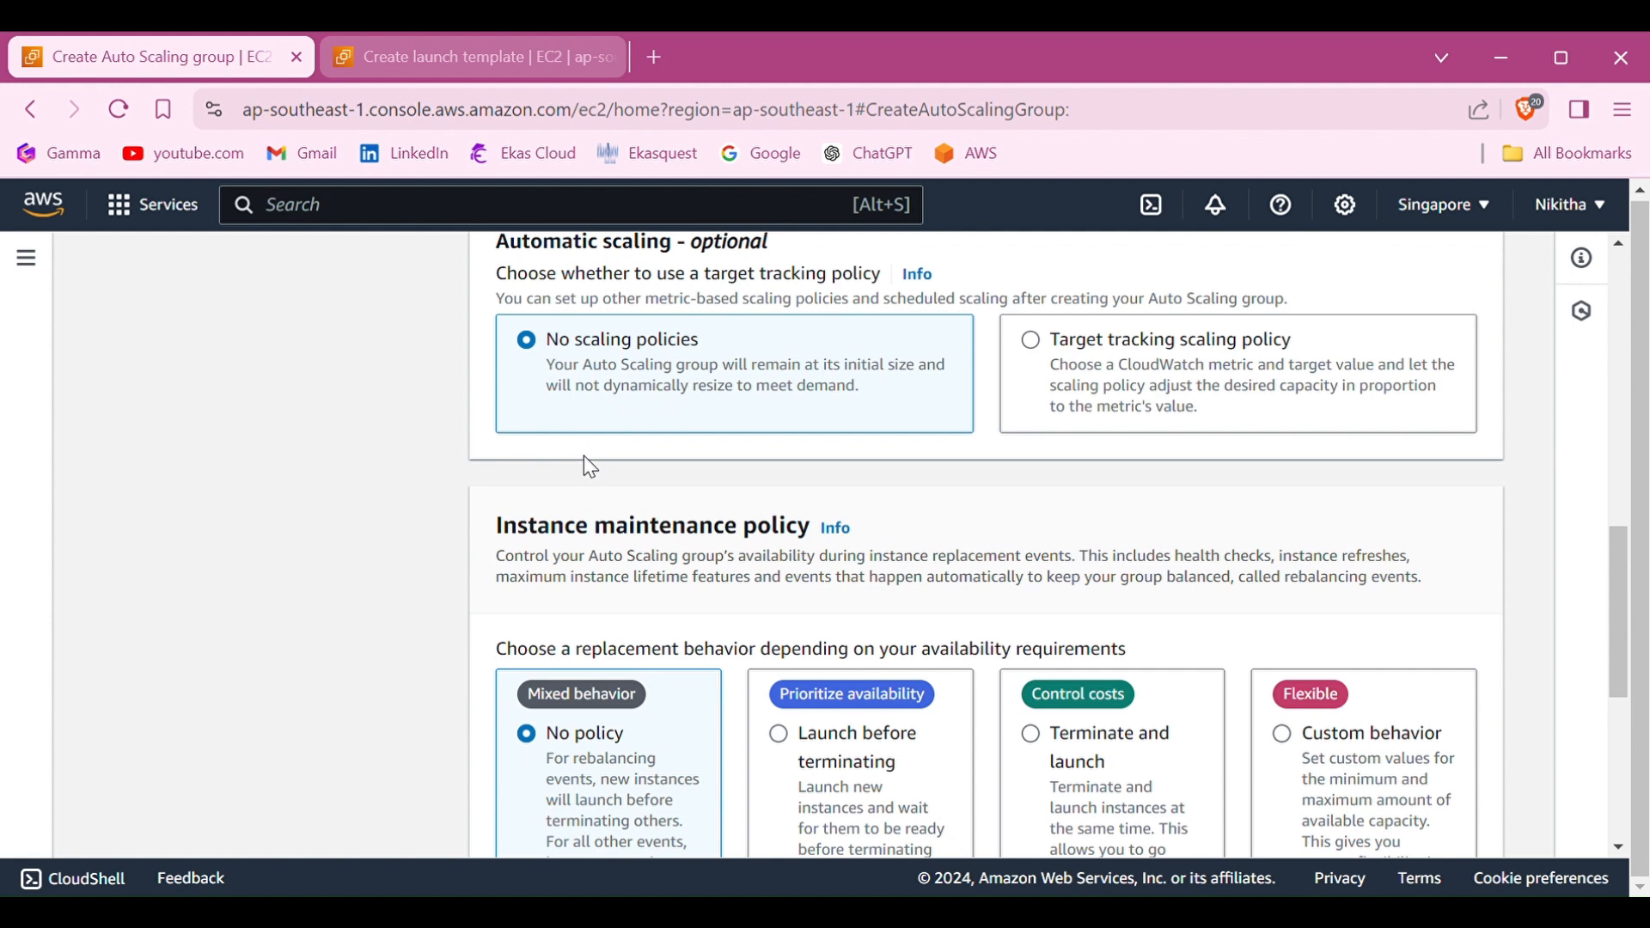
scroll(585, 457, down, 6)
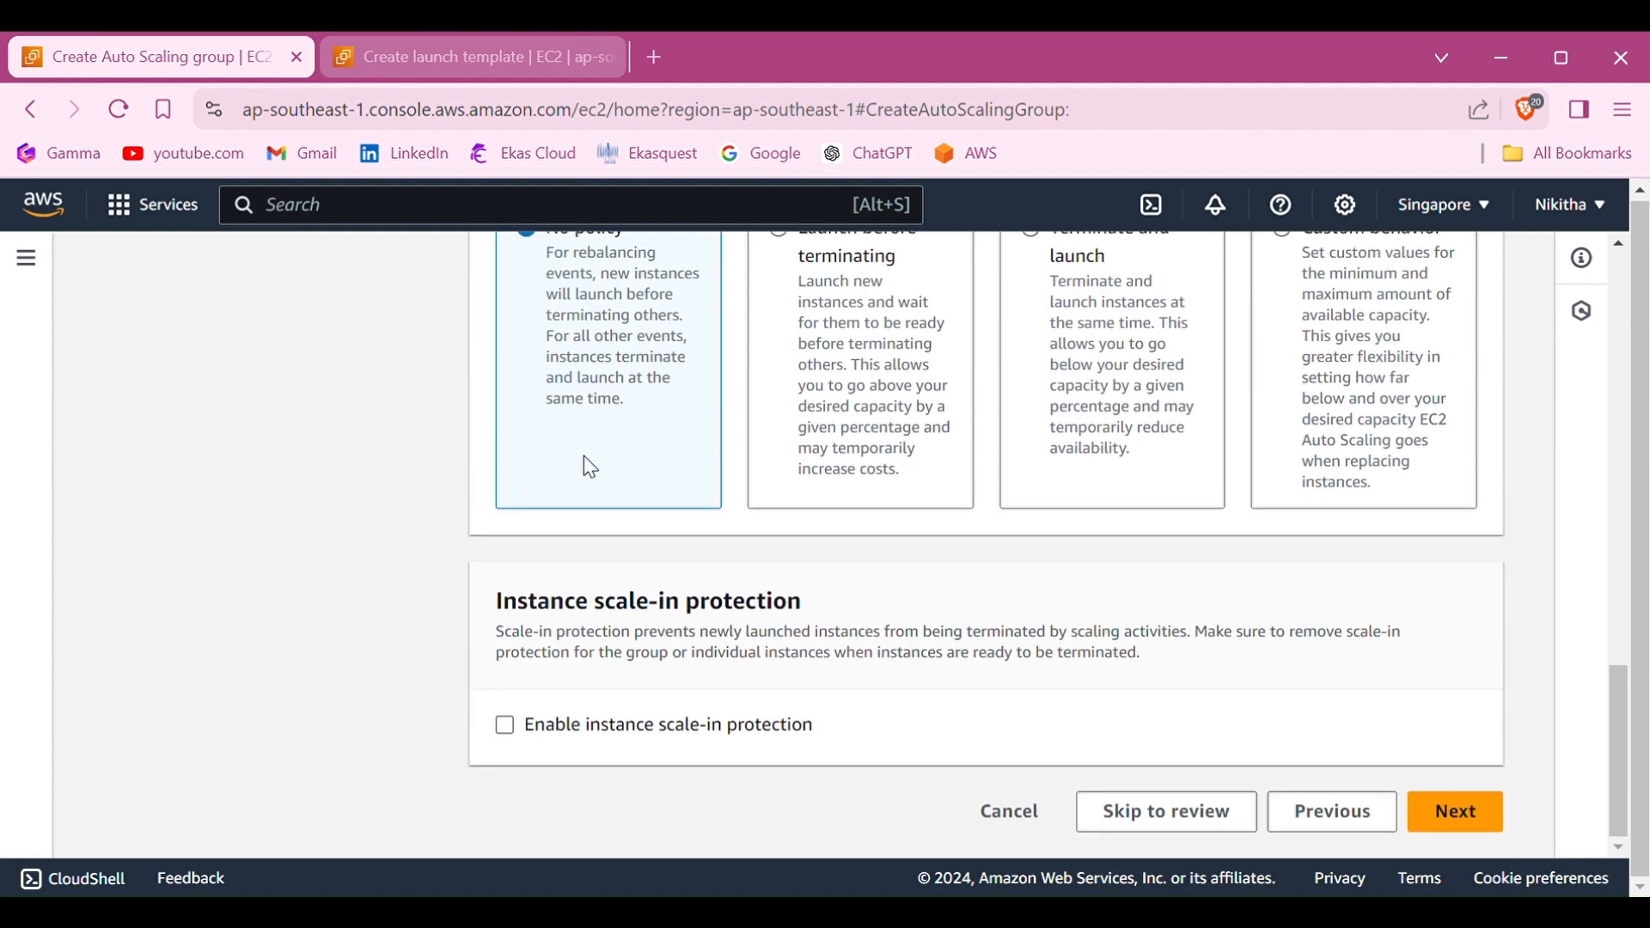
click(1436, 827)
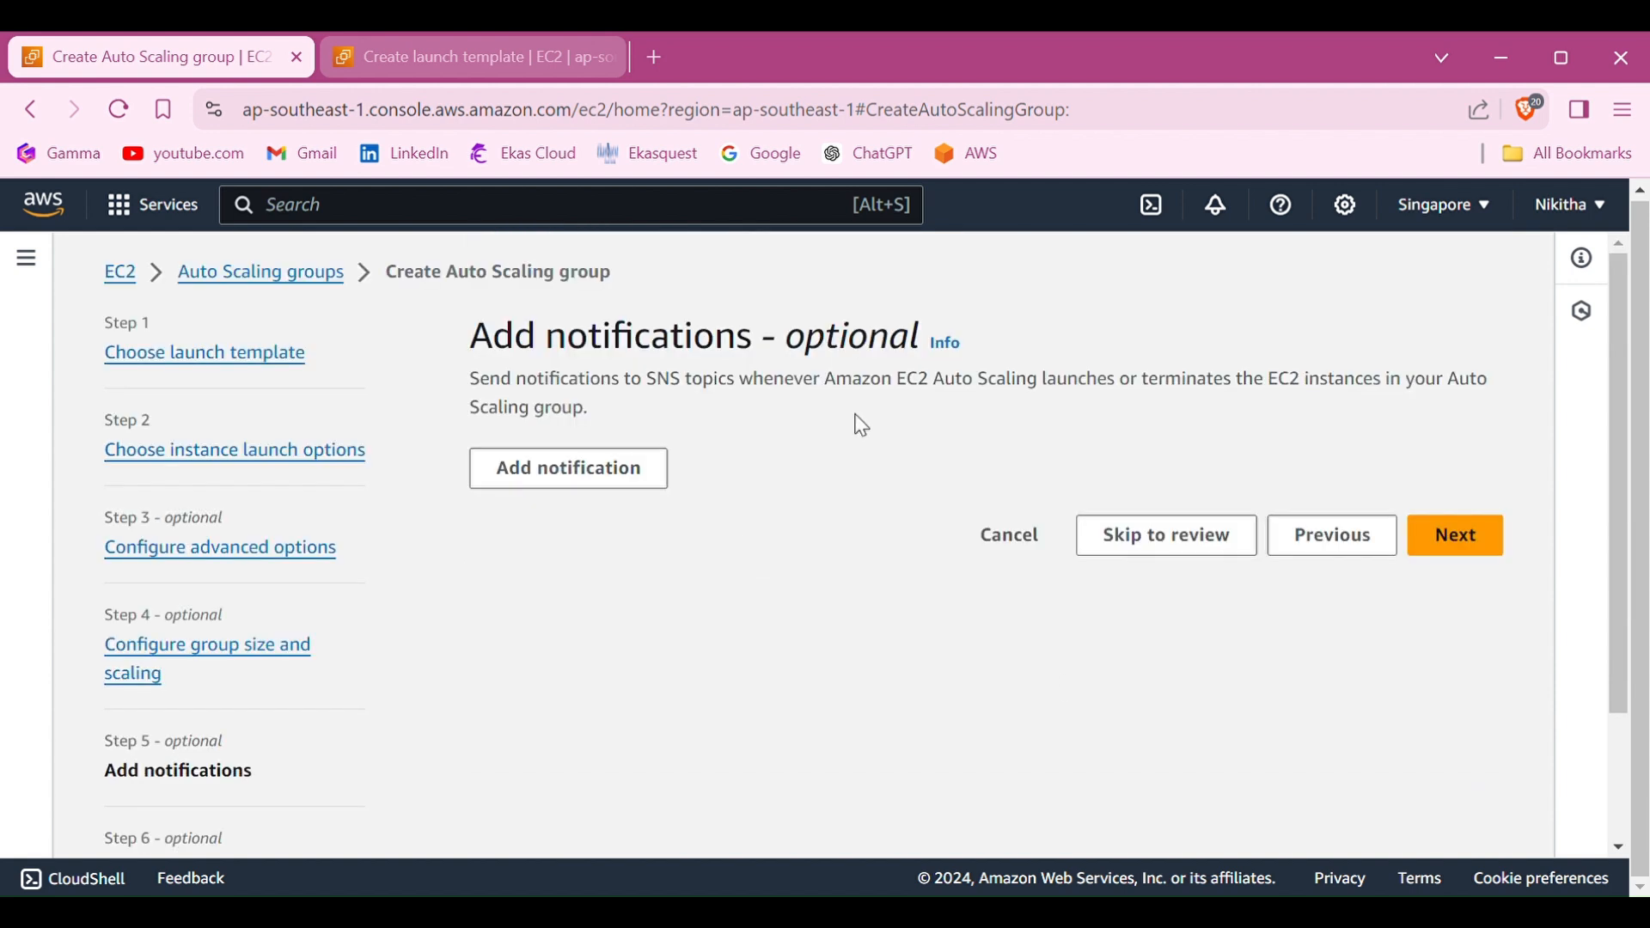
Continue past the optional notifications and tags without adding any, to reach the group's review page
click(1461, 539)
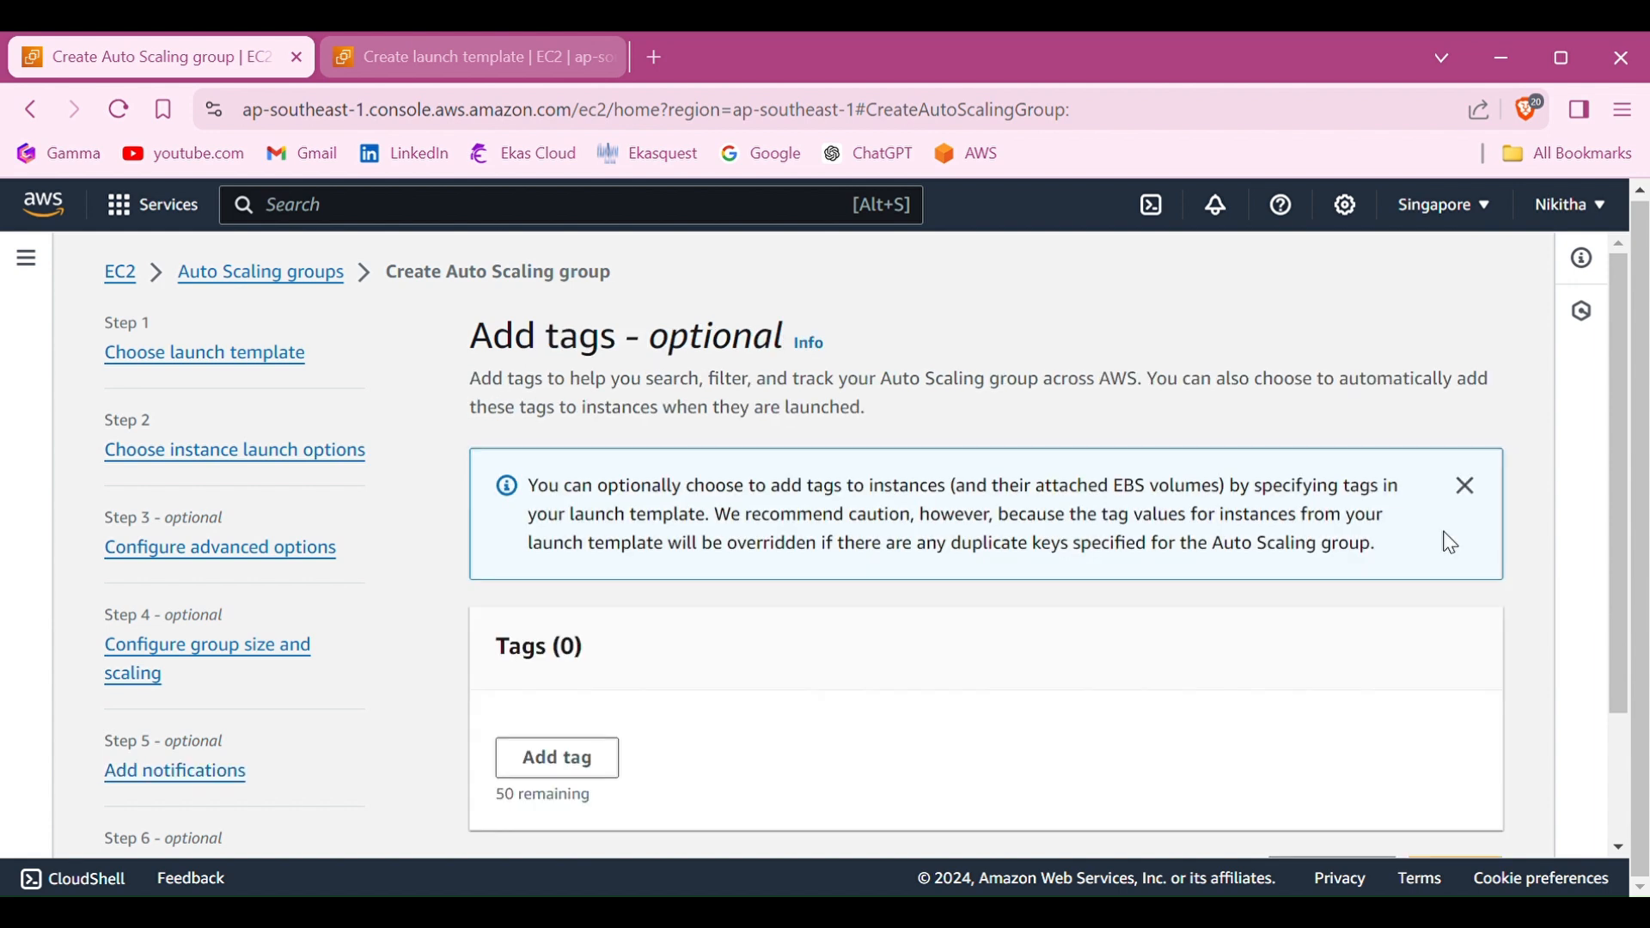
scroll(755, 622, down, 2)
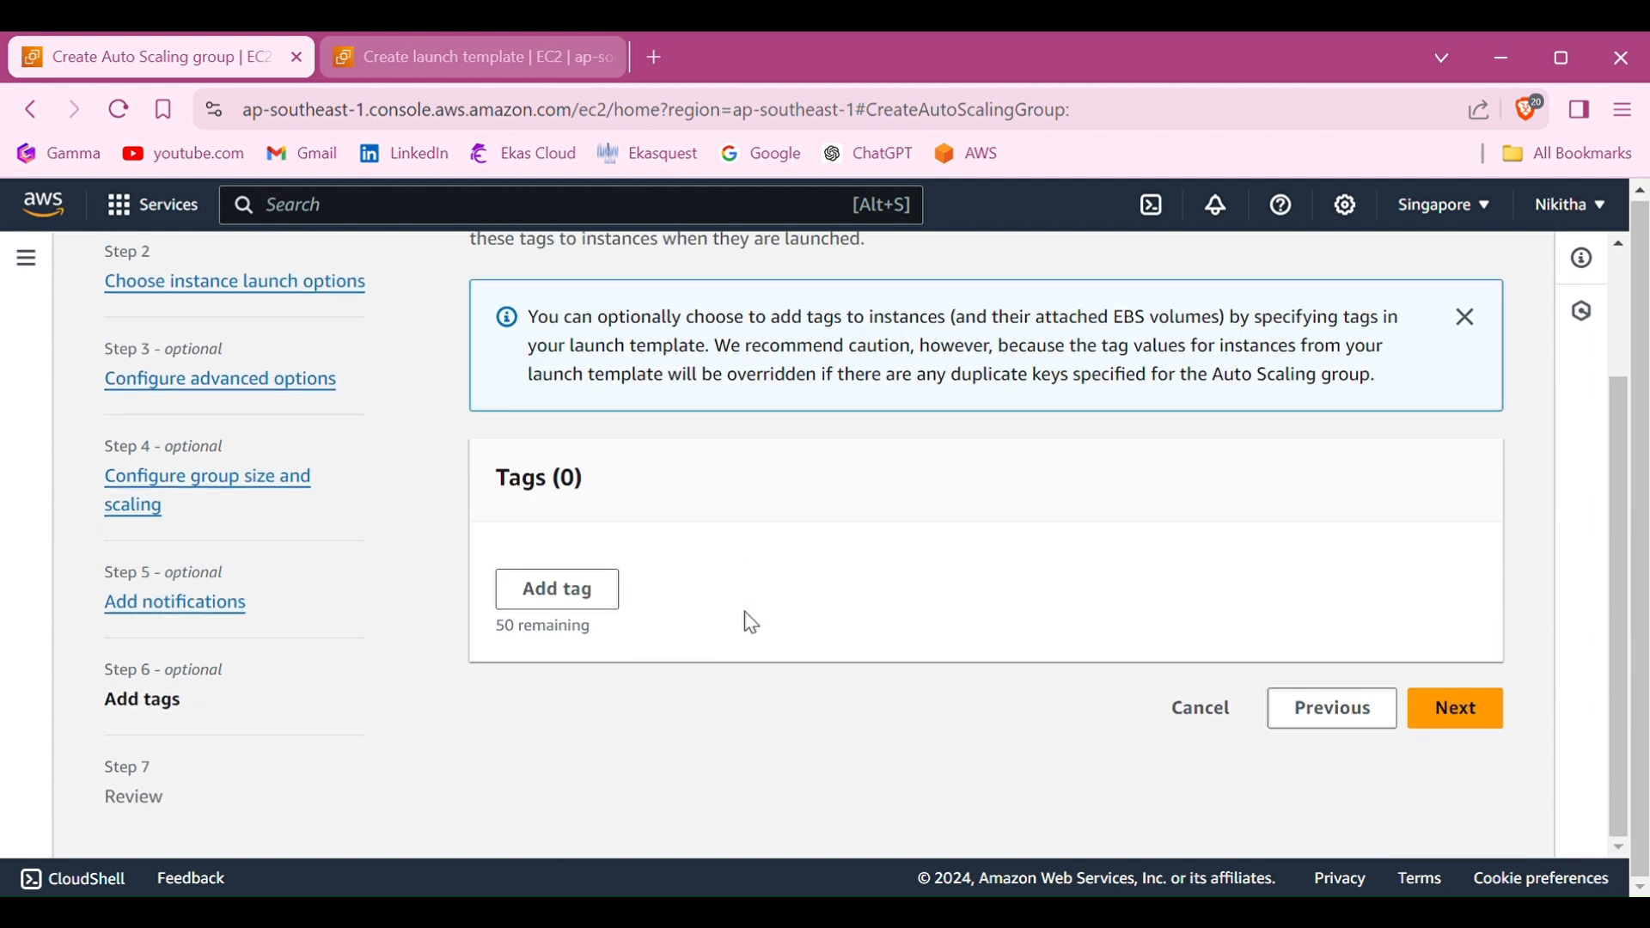
click(1452, 713)
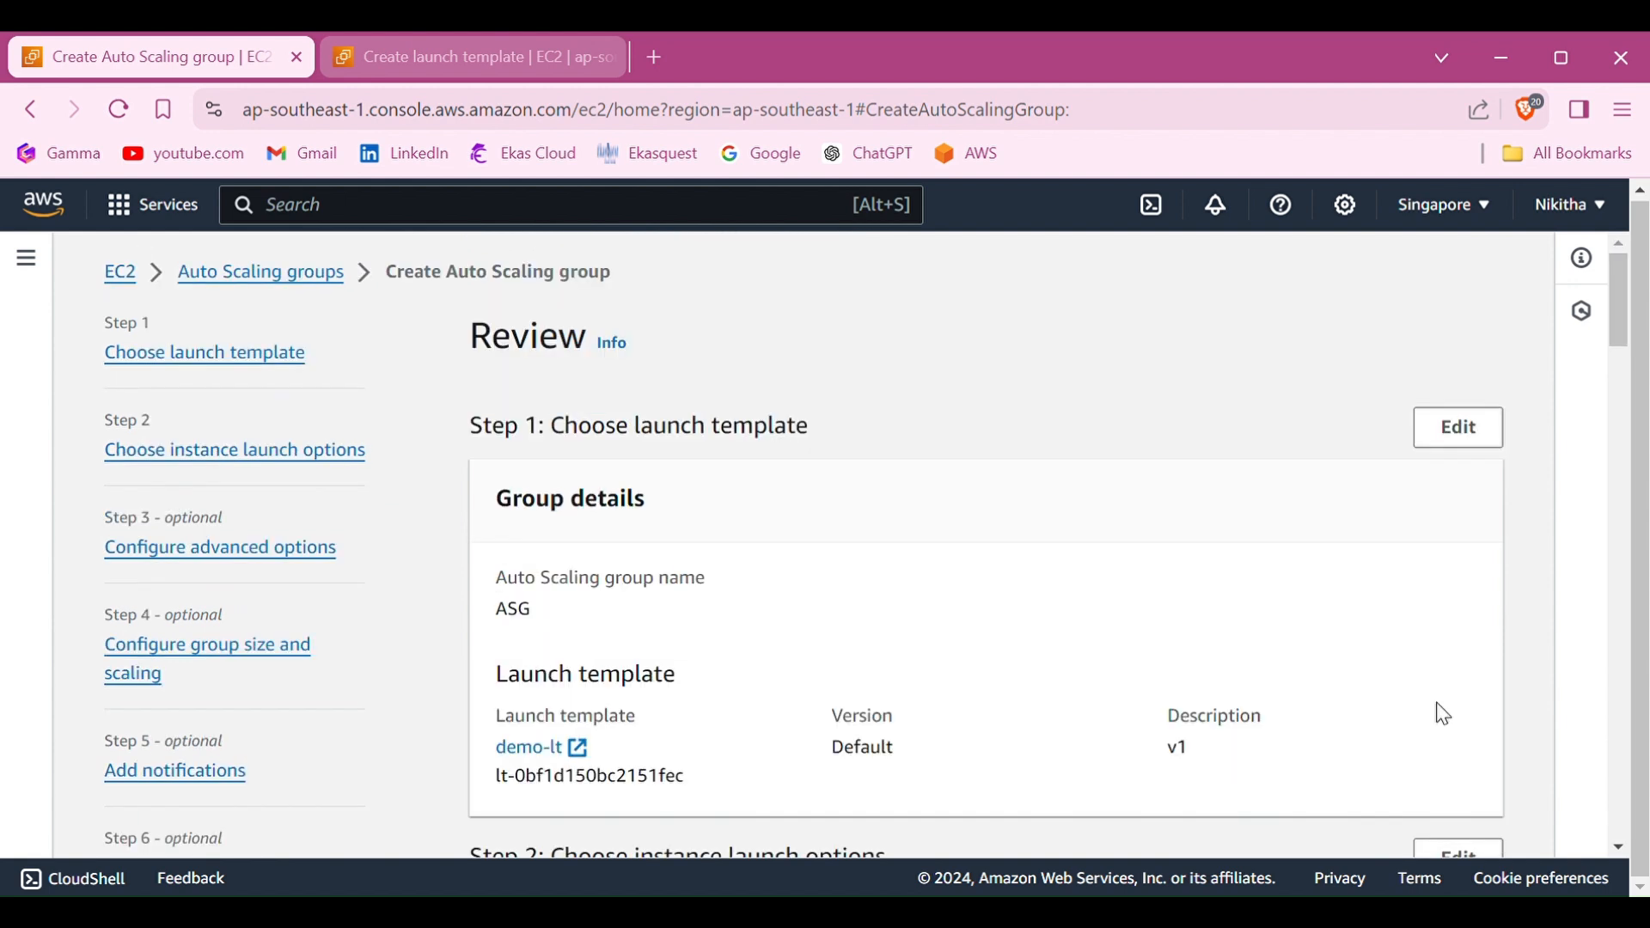
Review the configured launch template, network, health check, notification and tag settings, and create the Auto Scaling group
scroll(1000, 712, down, 3)
scroll(999, 711, up, 2)
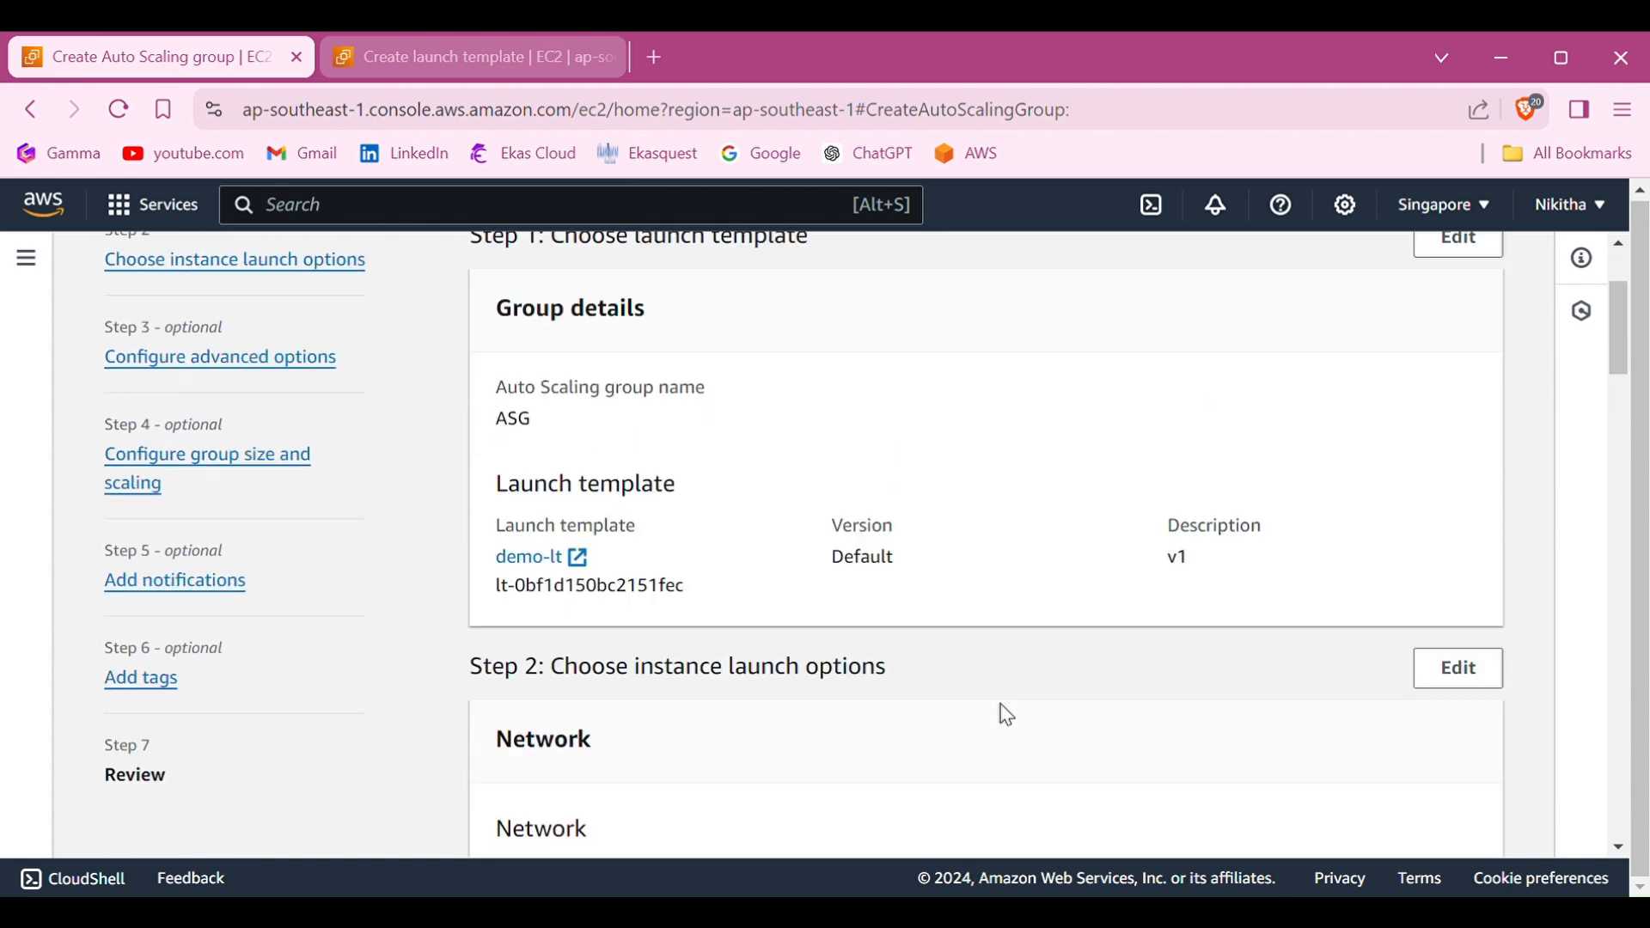
scroll(1007, 715, down, 5)
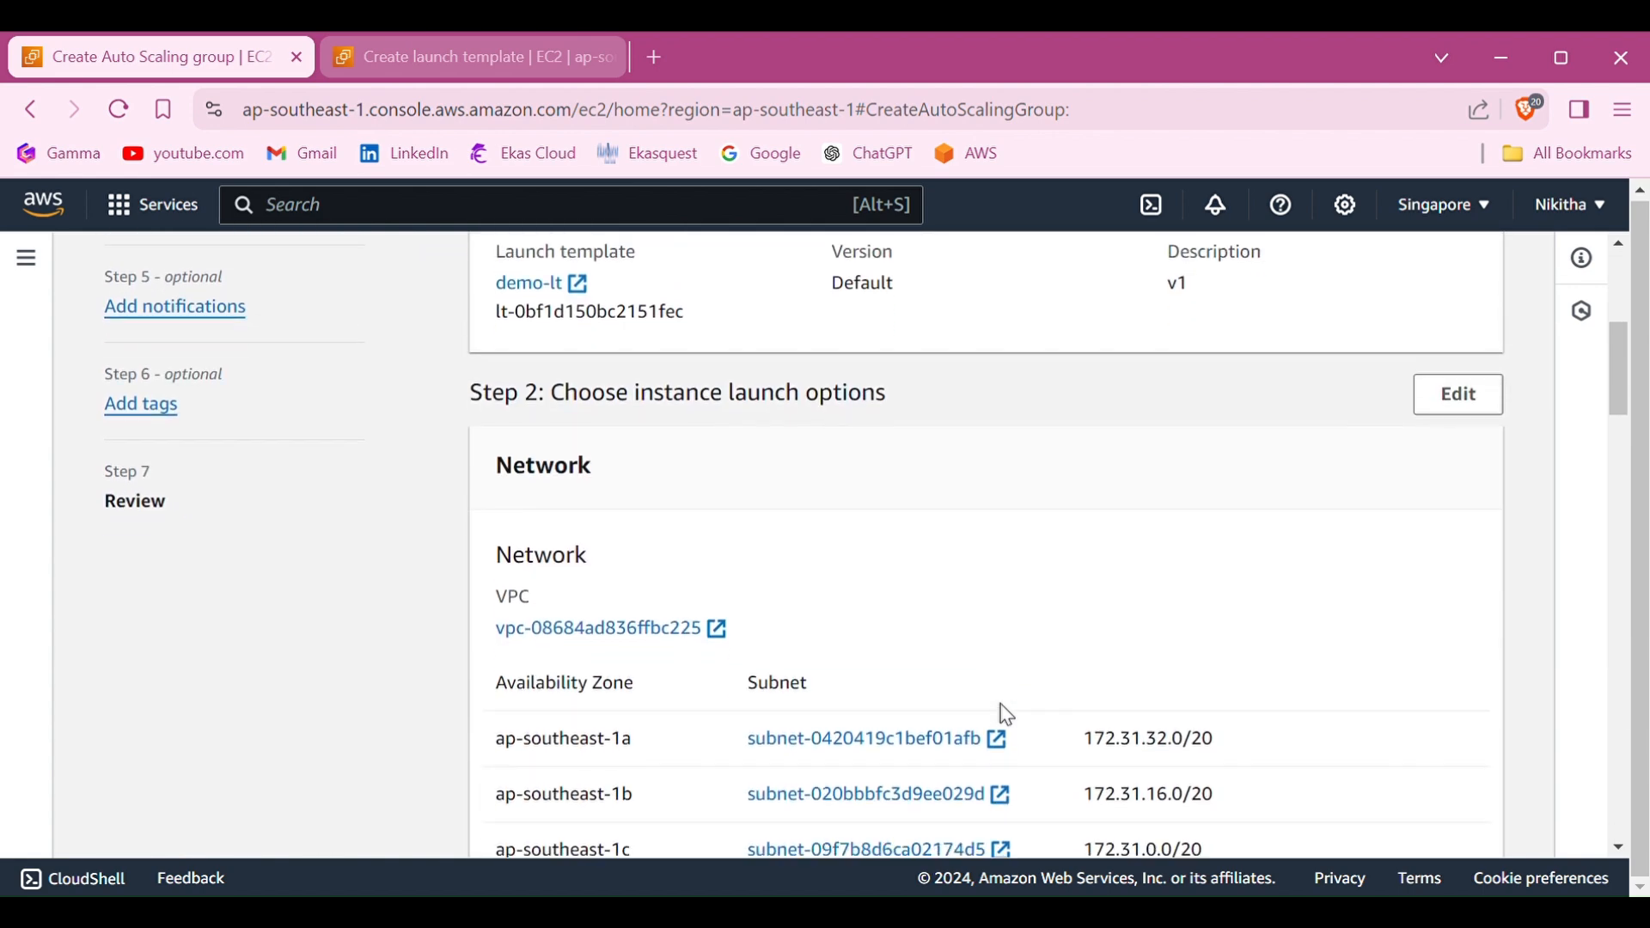
scroll(1007, 715, up, 4)
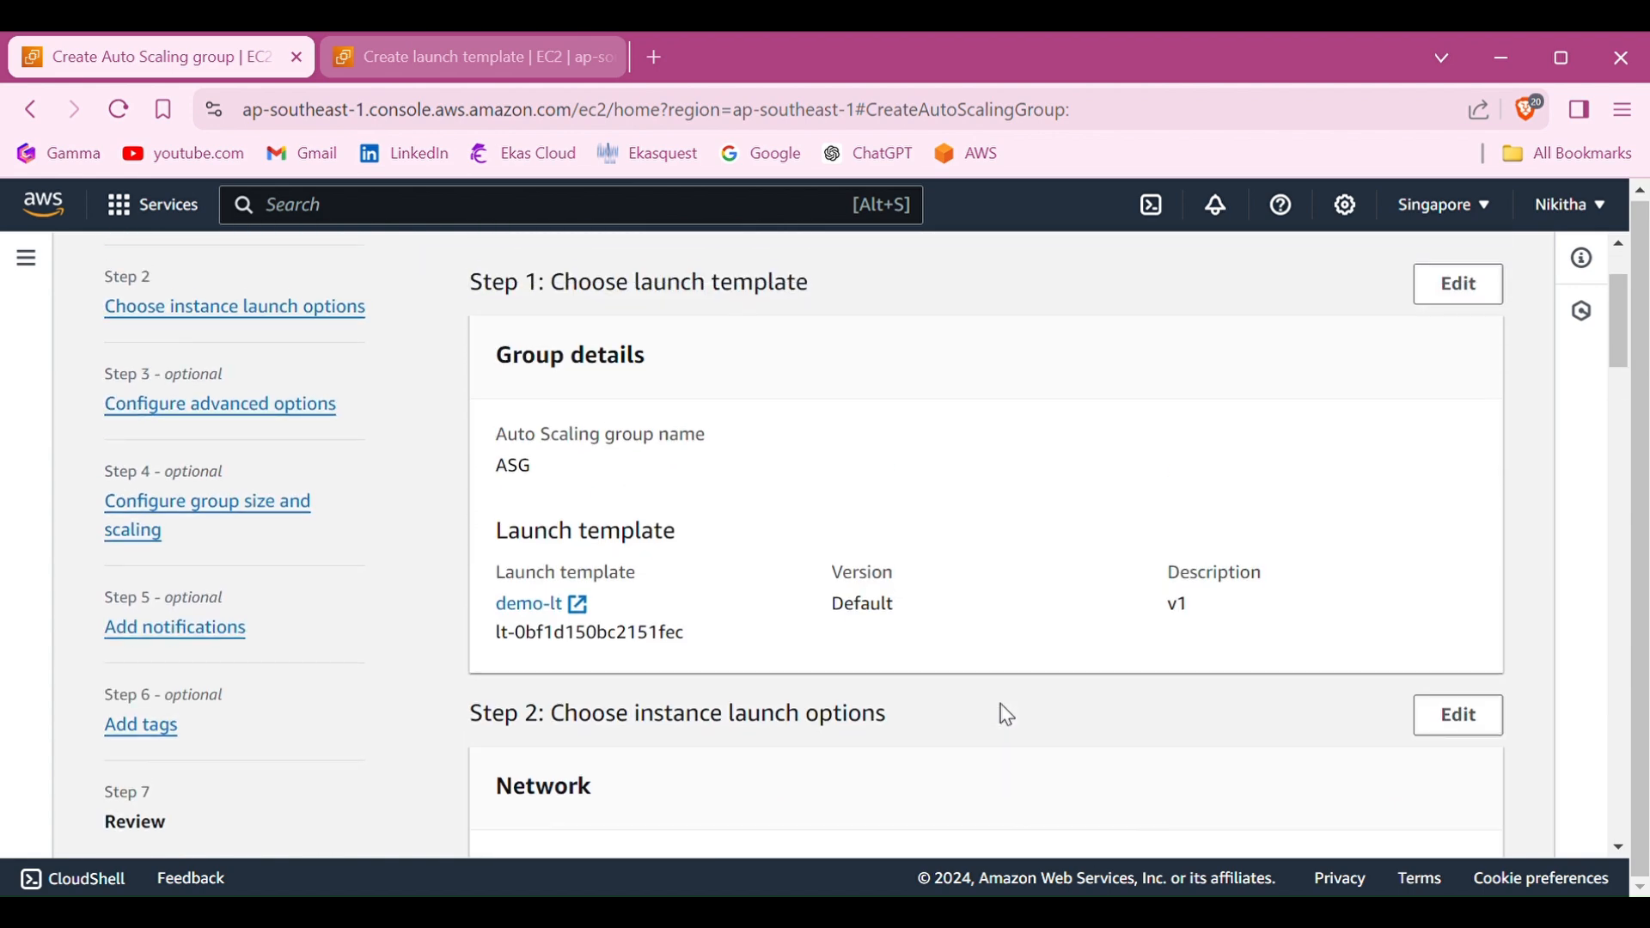
scroll(1007, 715, down, 8)
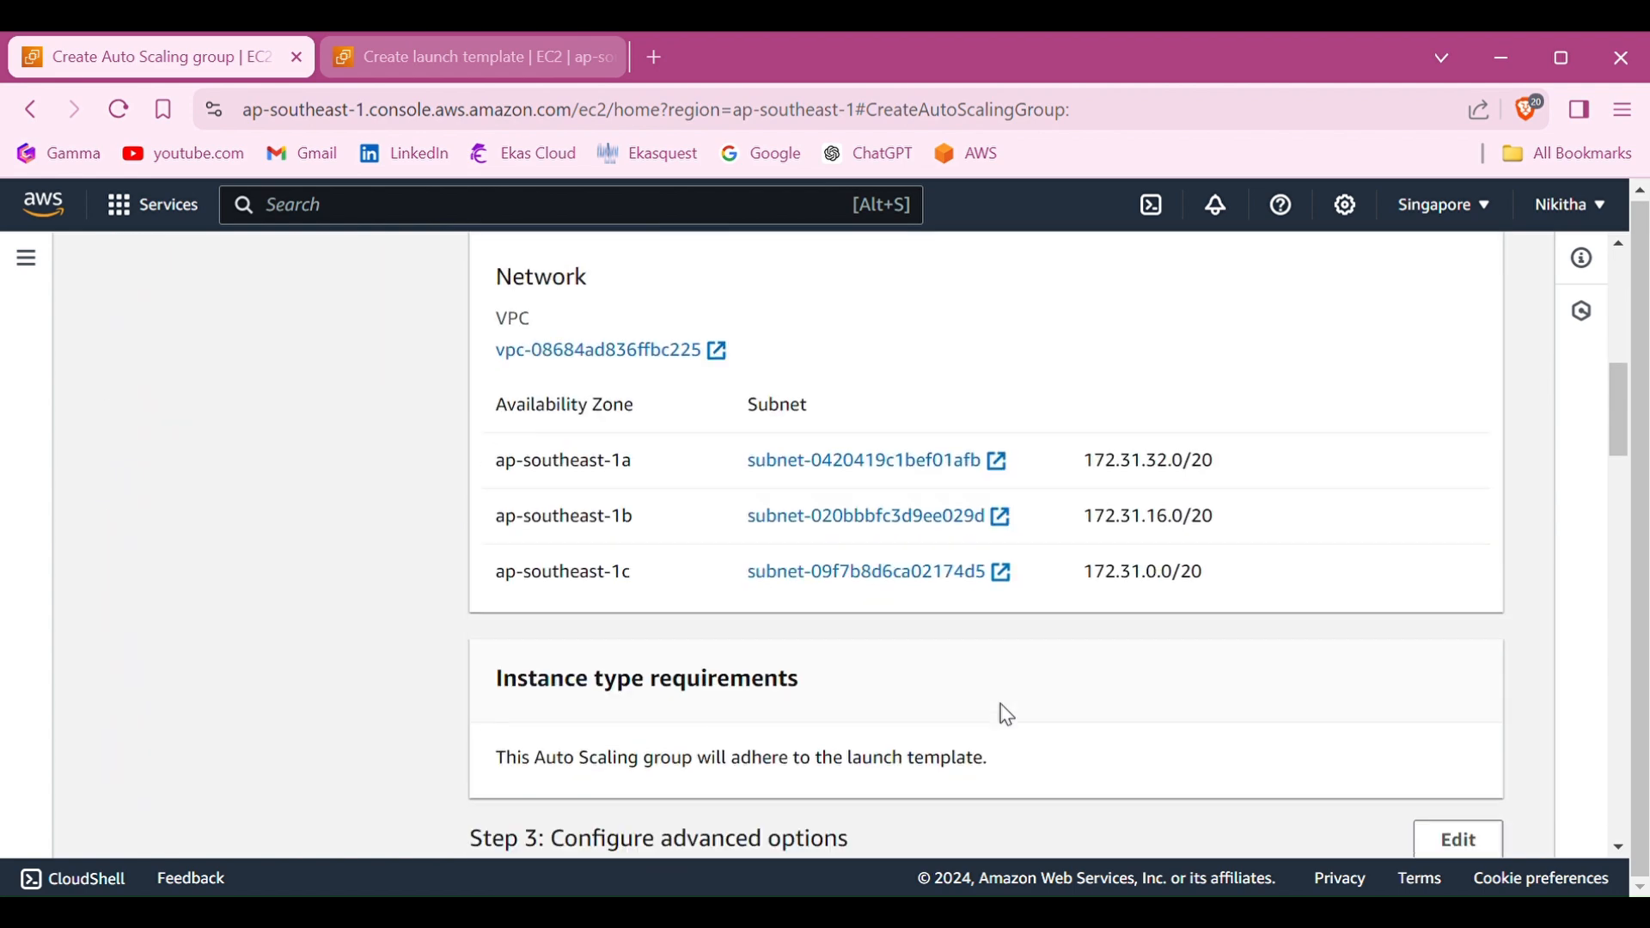
scroll(1007, 715, down, 12)
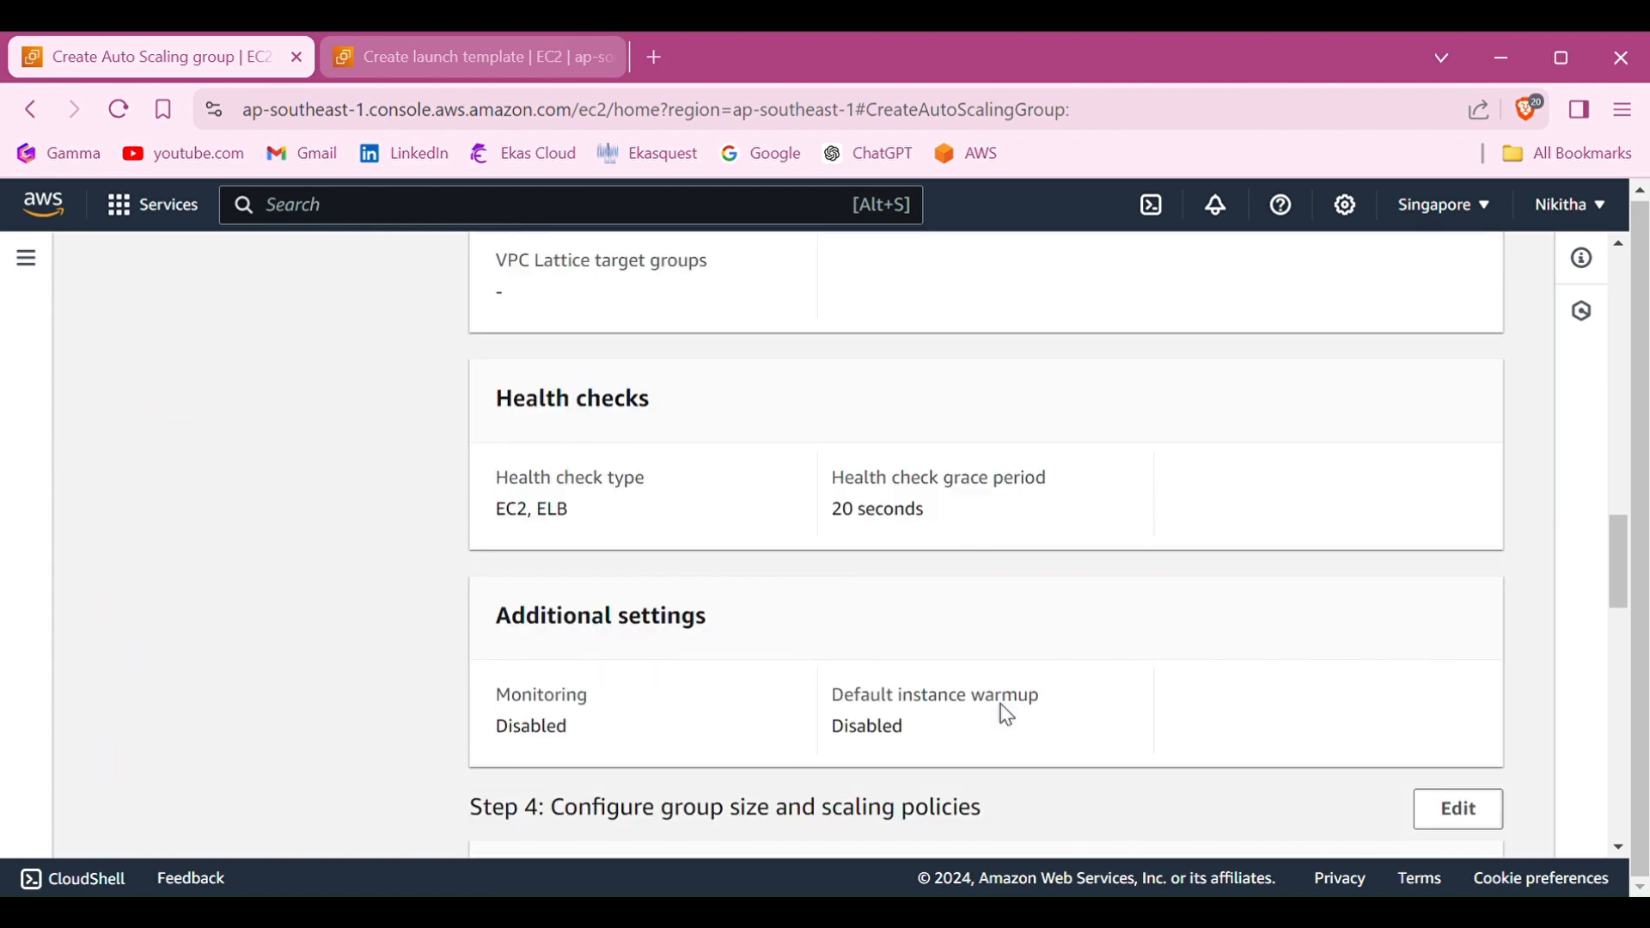
scroll(1019, 724, down, 12)
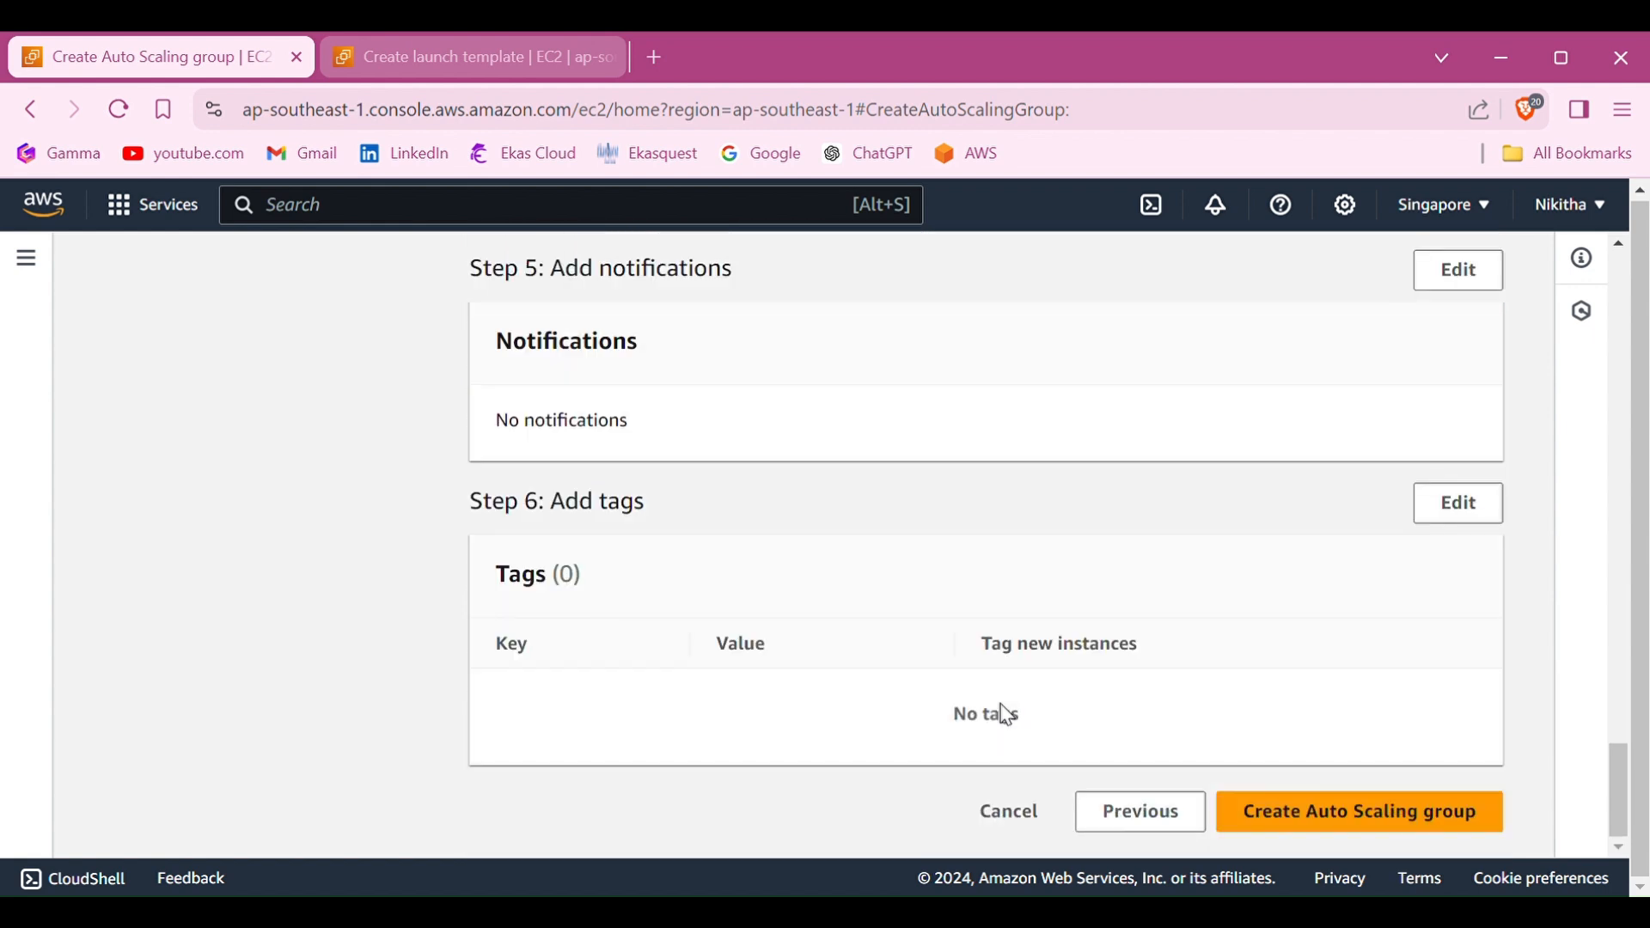
click(1351, 838)
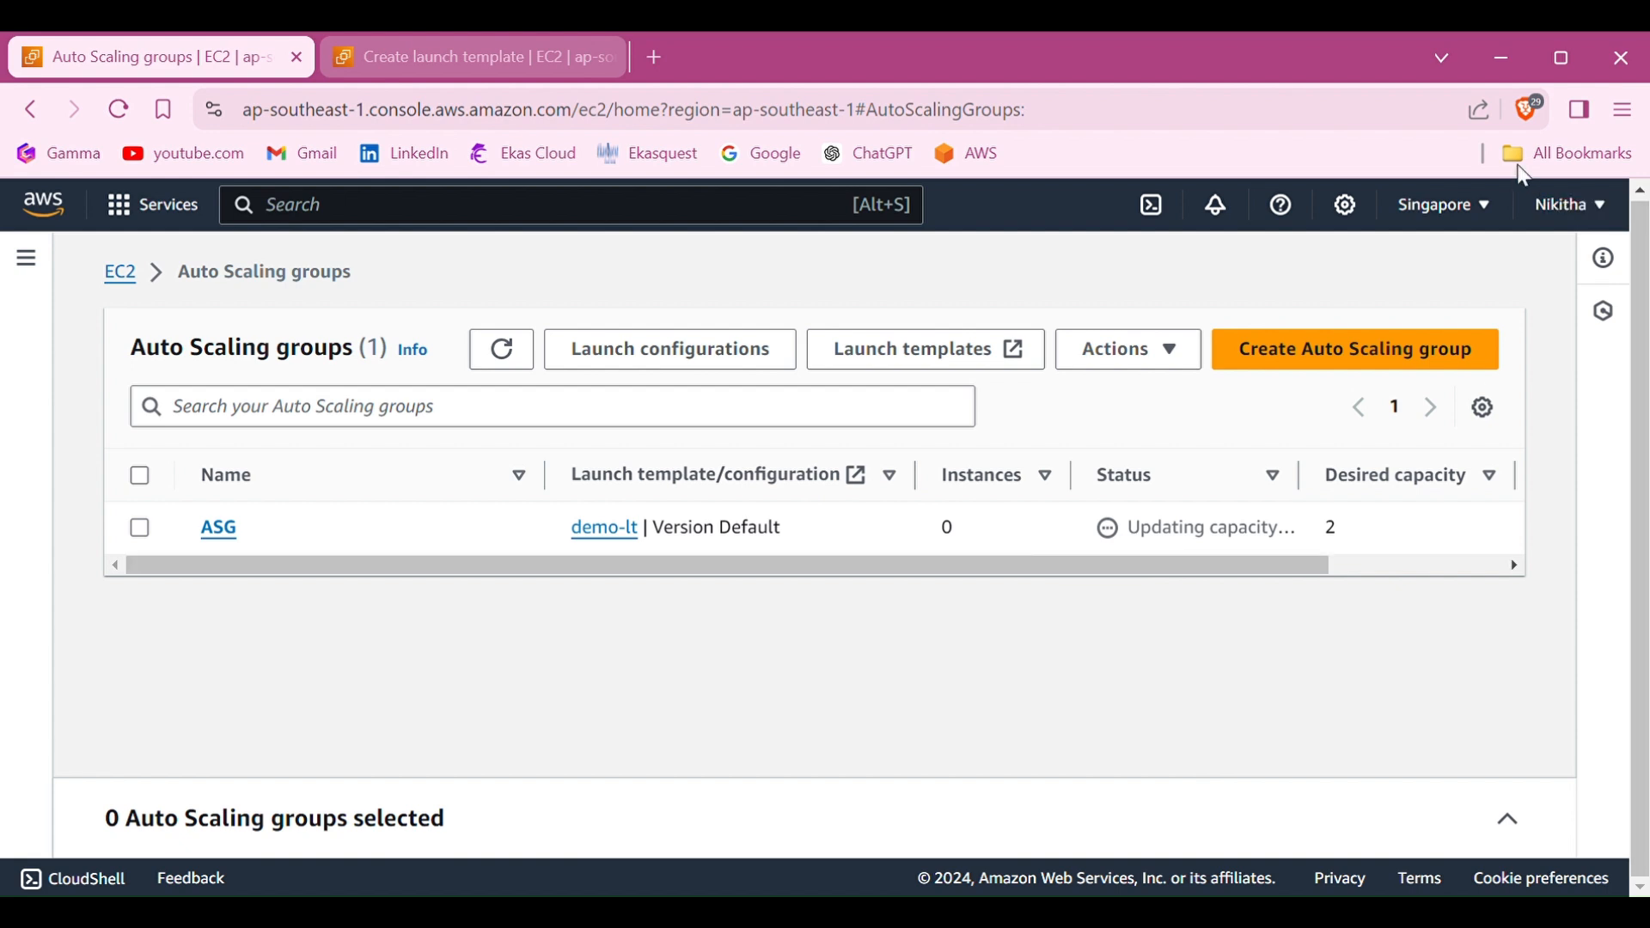
key(alt)
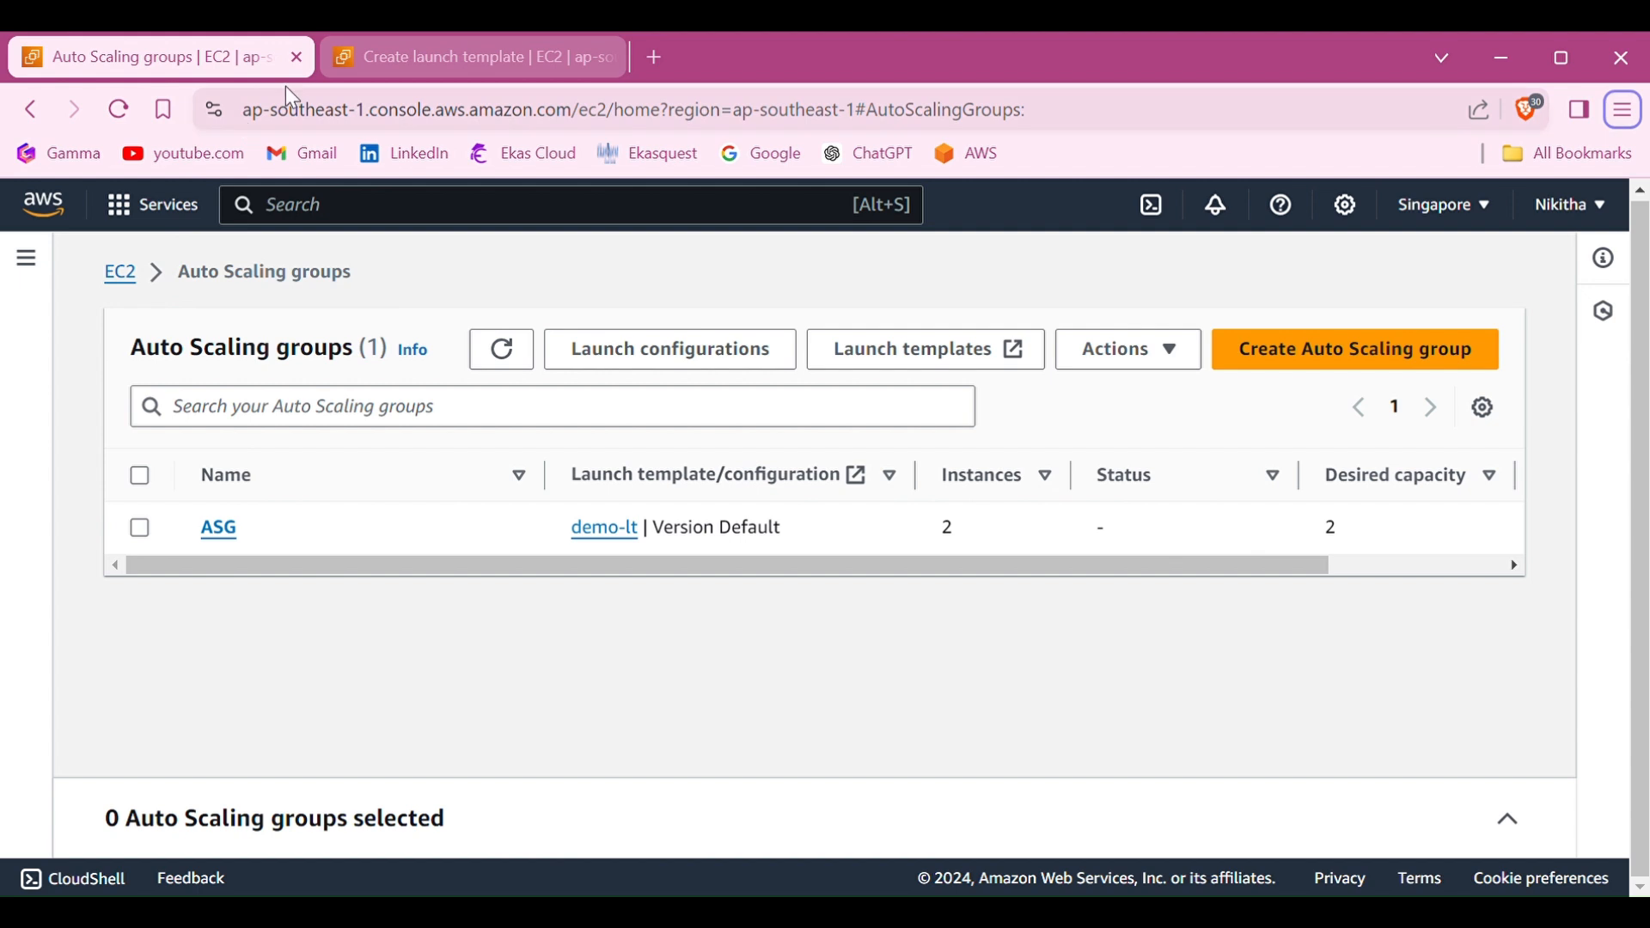
Go from the finished launch template page to the EC2 dashboard and open the list of load balancers
click(363, 60)
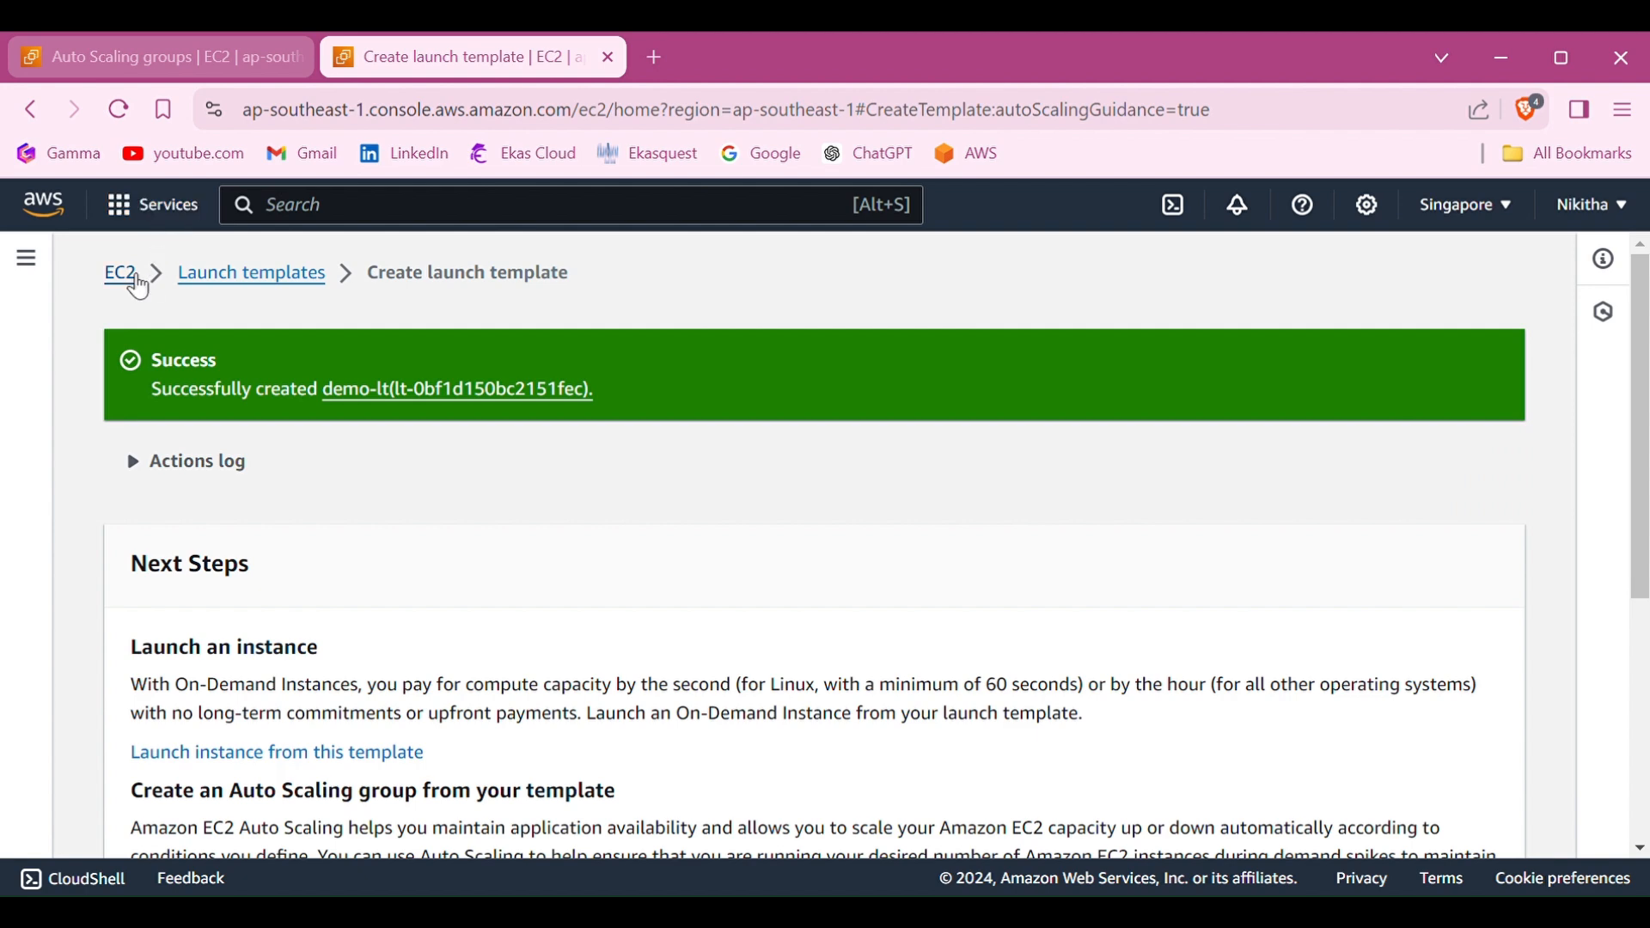
click(135, 280)
scroll(137, 506, down, 8)
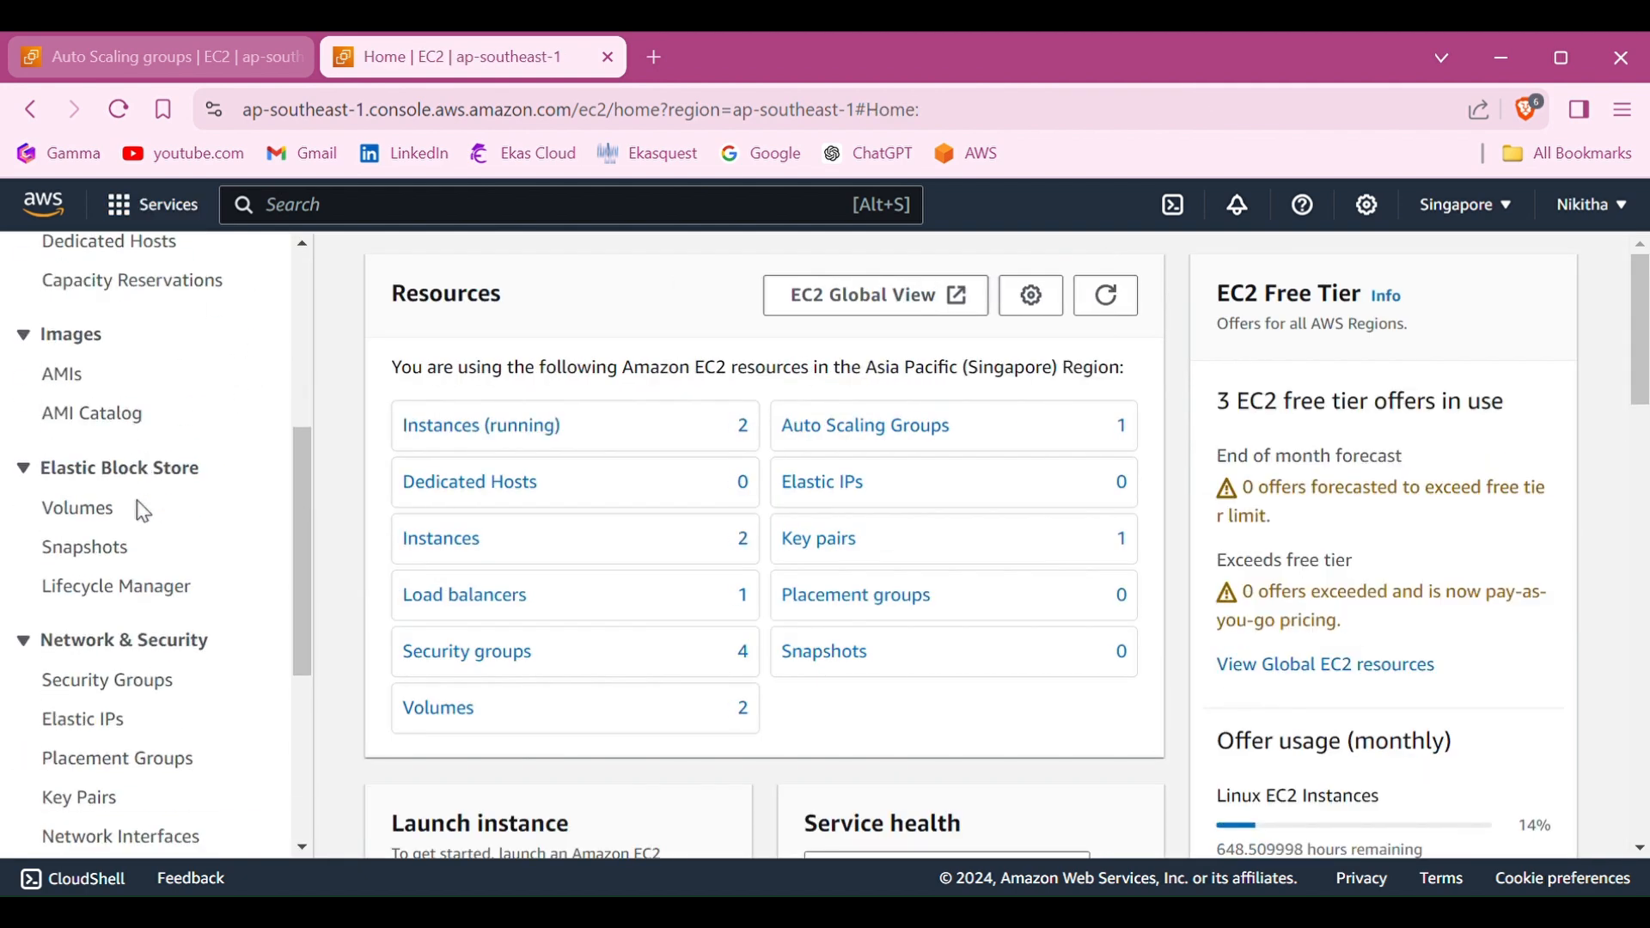
scroll(143, 511, down, 1)
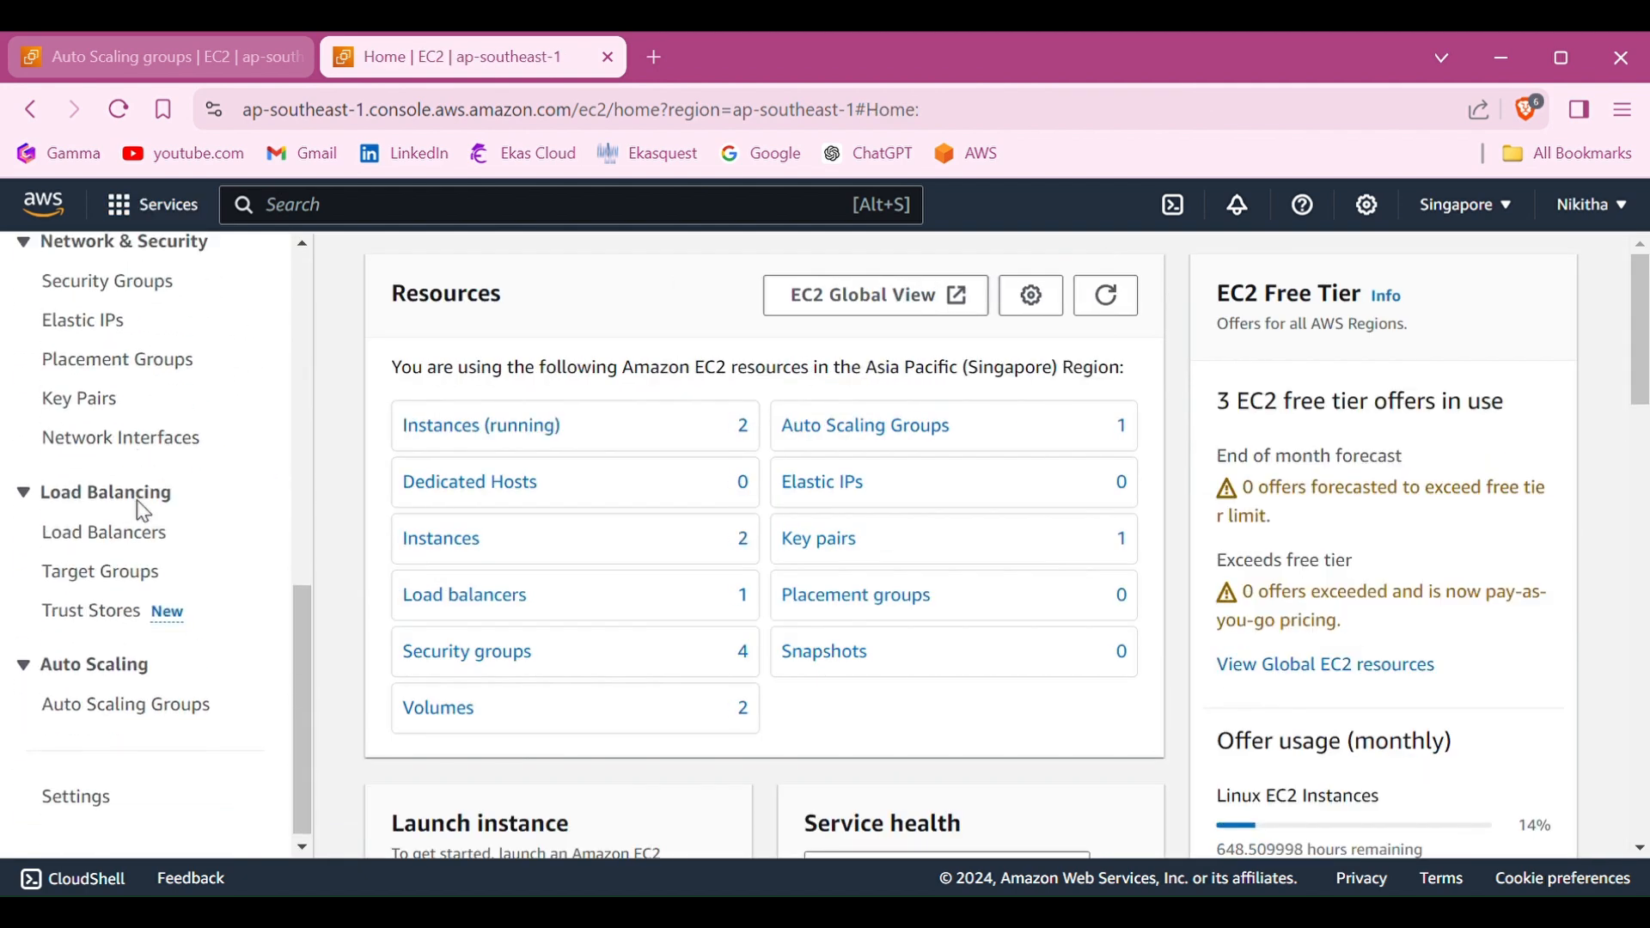
click(103, 527)
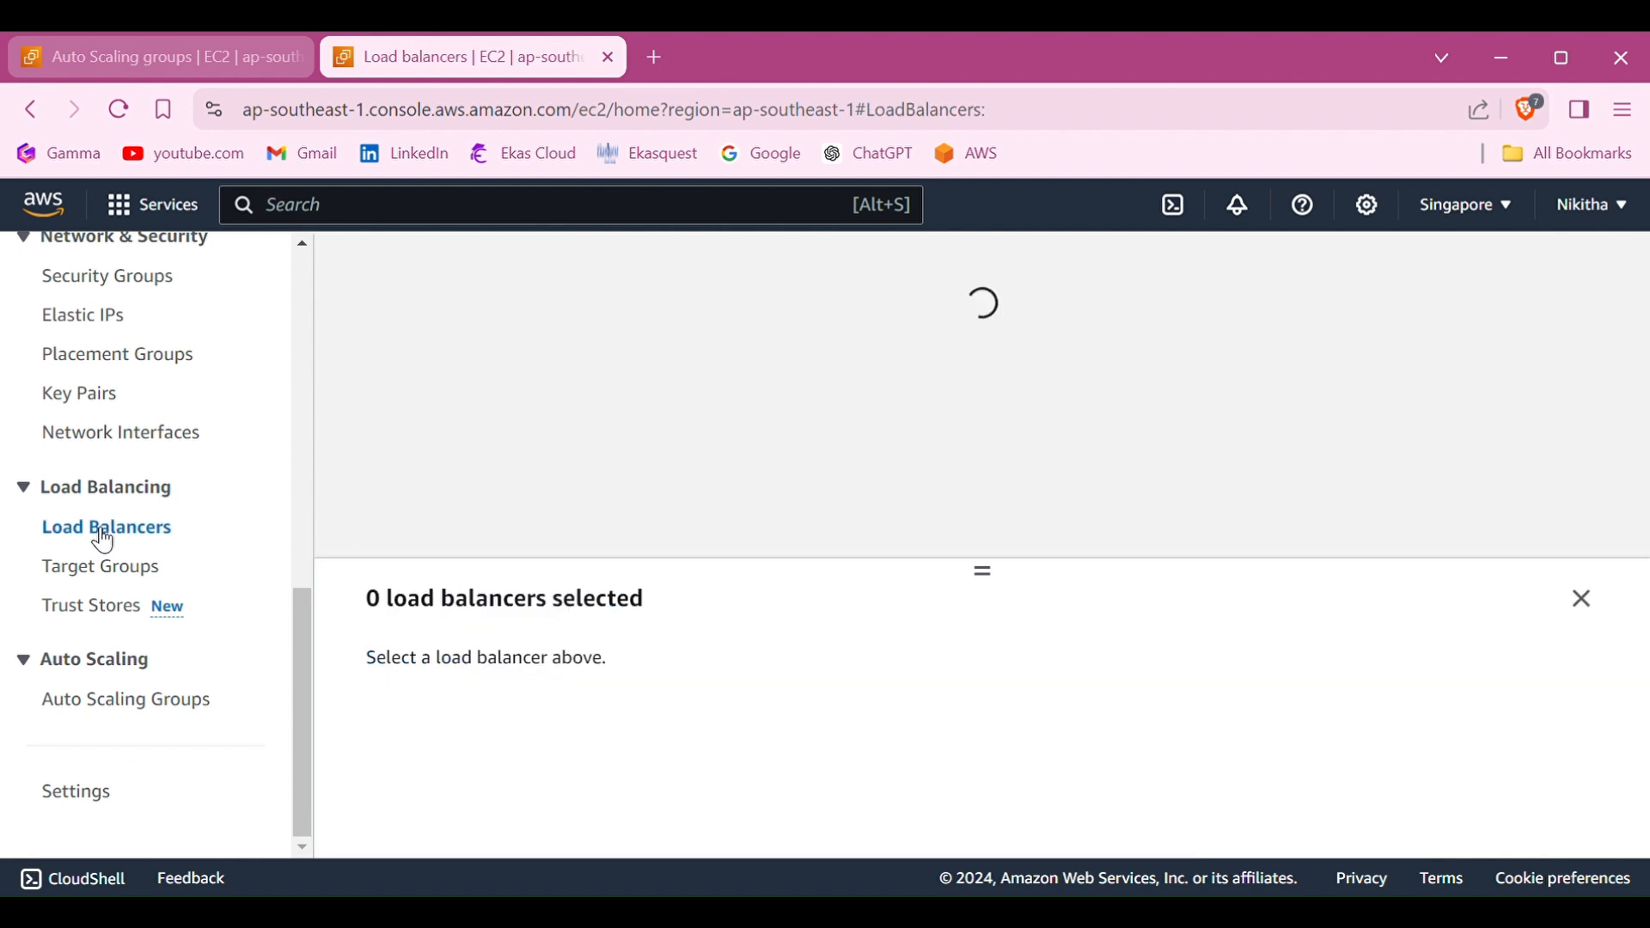
scroll(494, 512, down, 2)
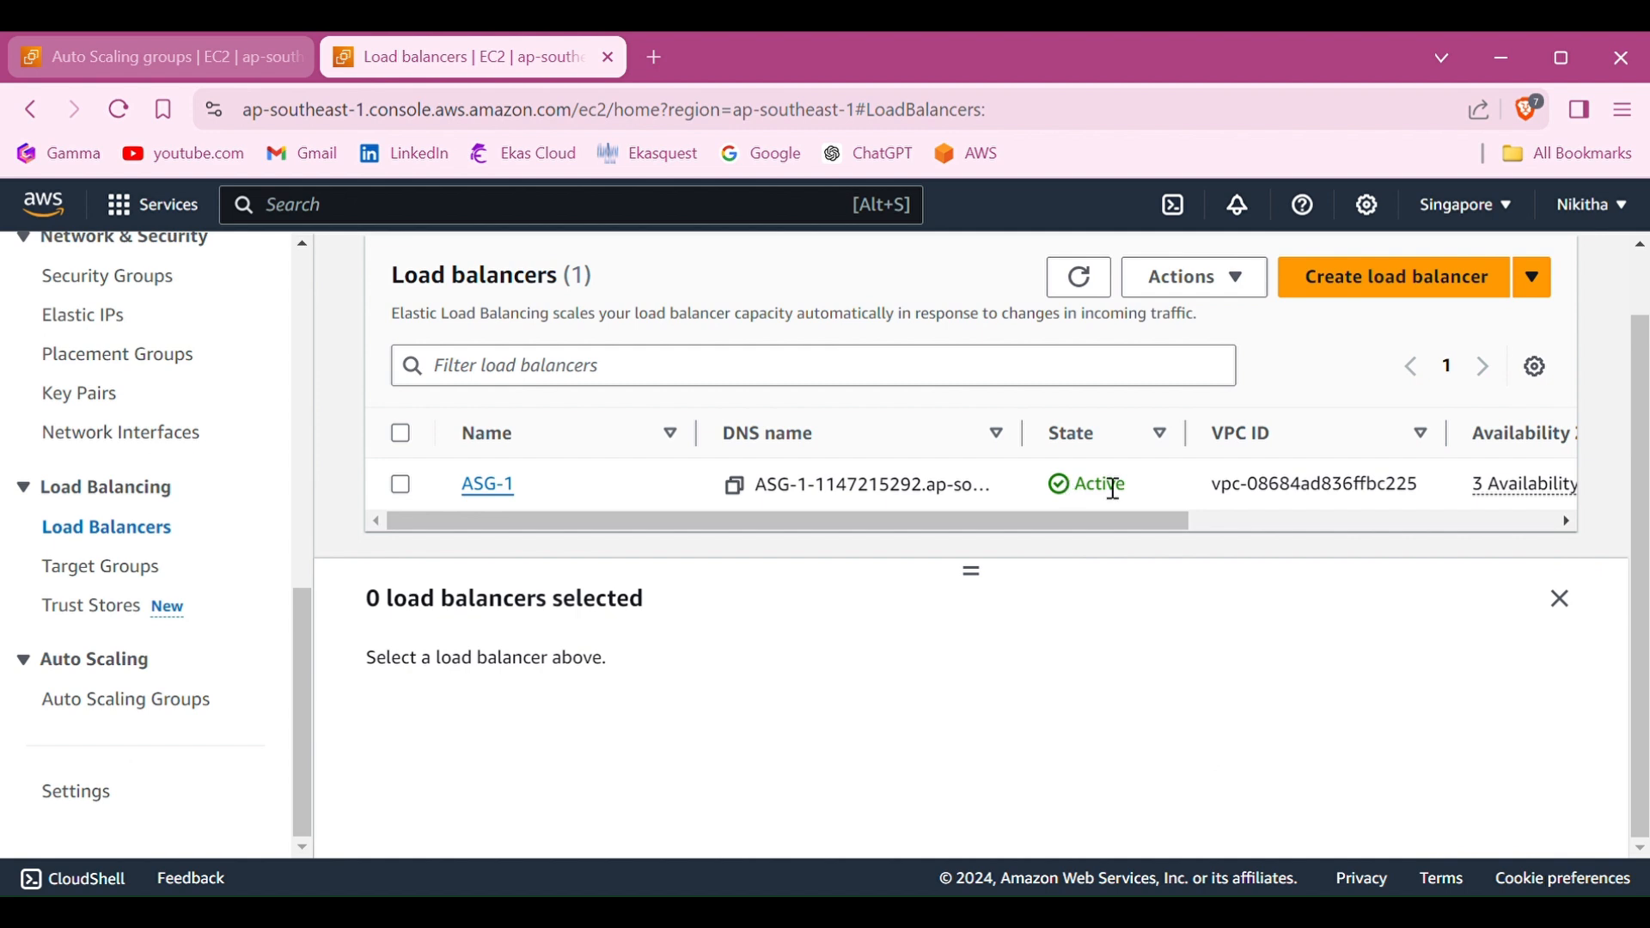
Copy the DNS name of load balancer ASG-1 and open that address in a new browser tab
click(739, 498)
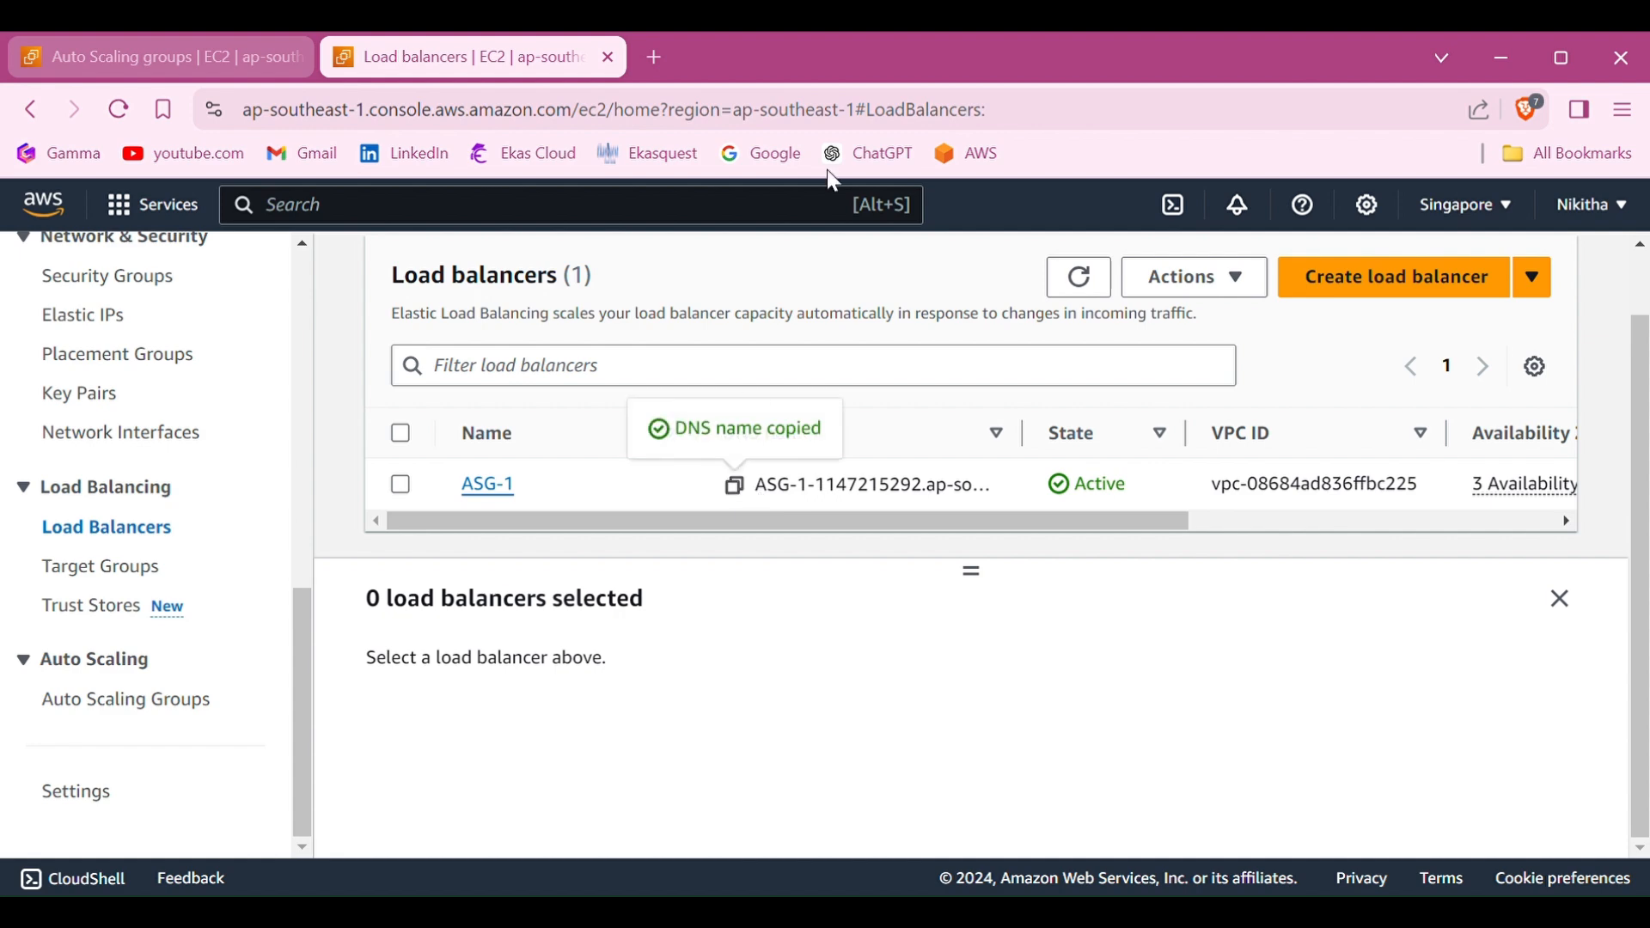
click(653, 59)
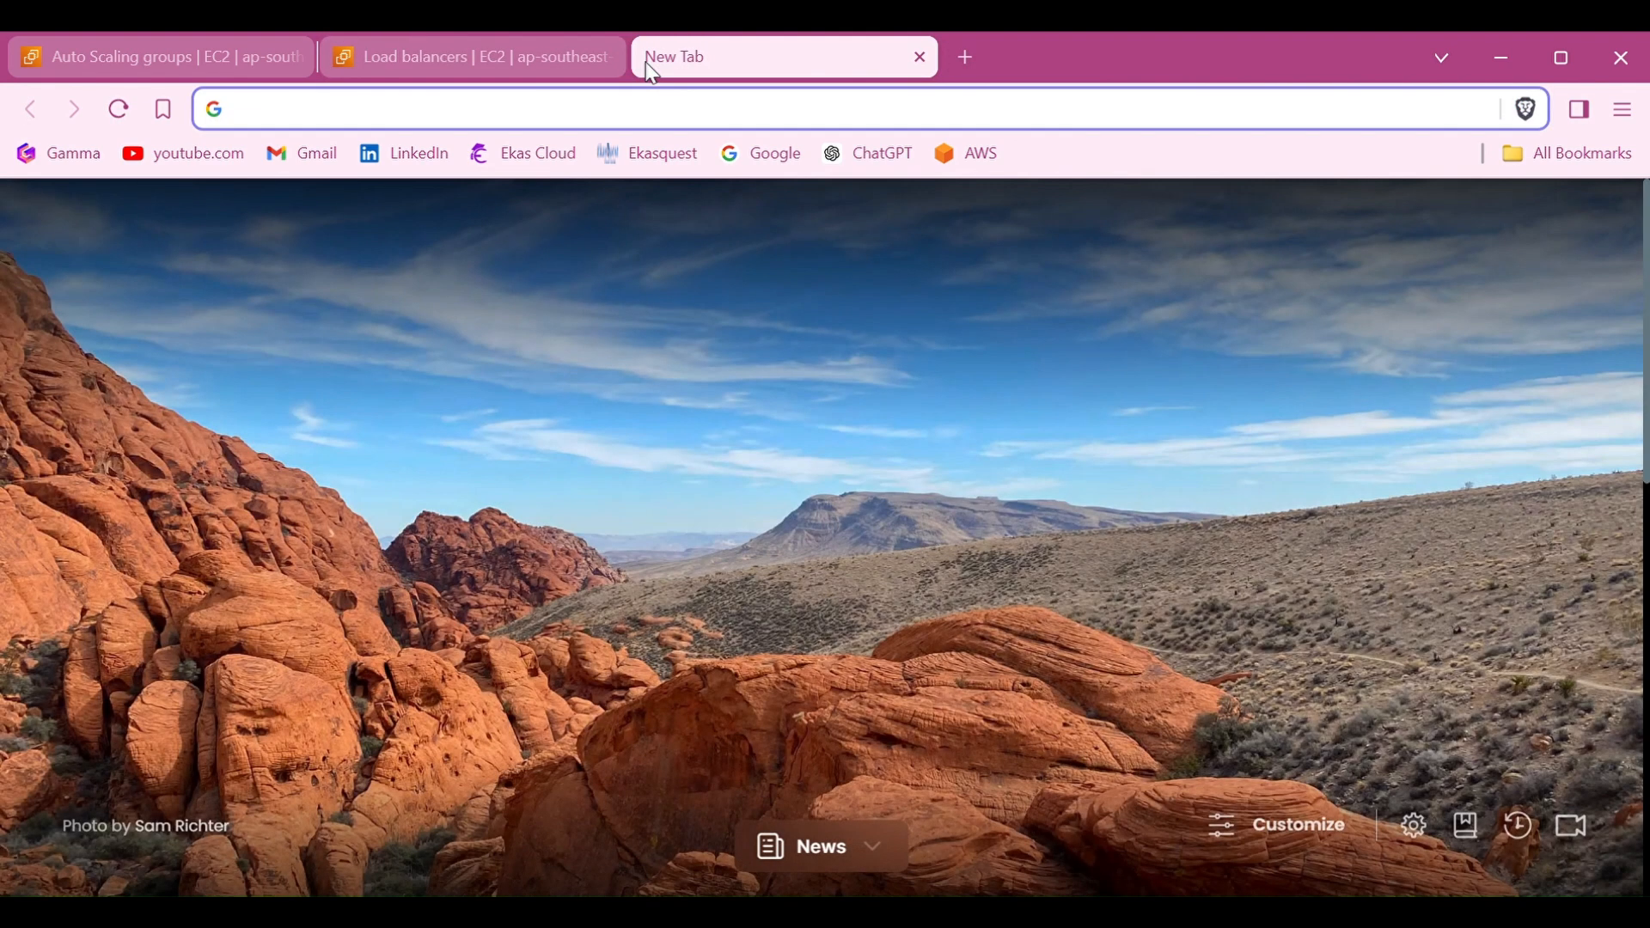
click(475, 111)
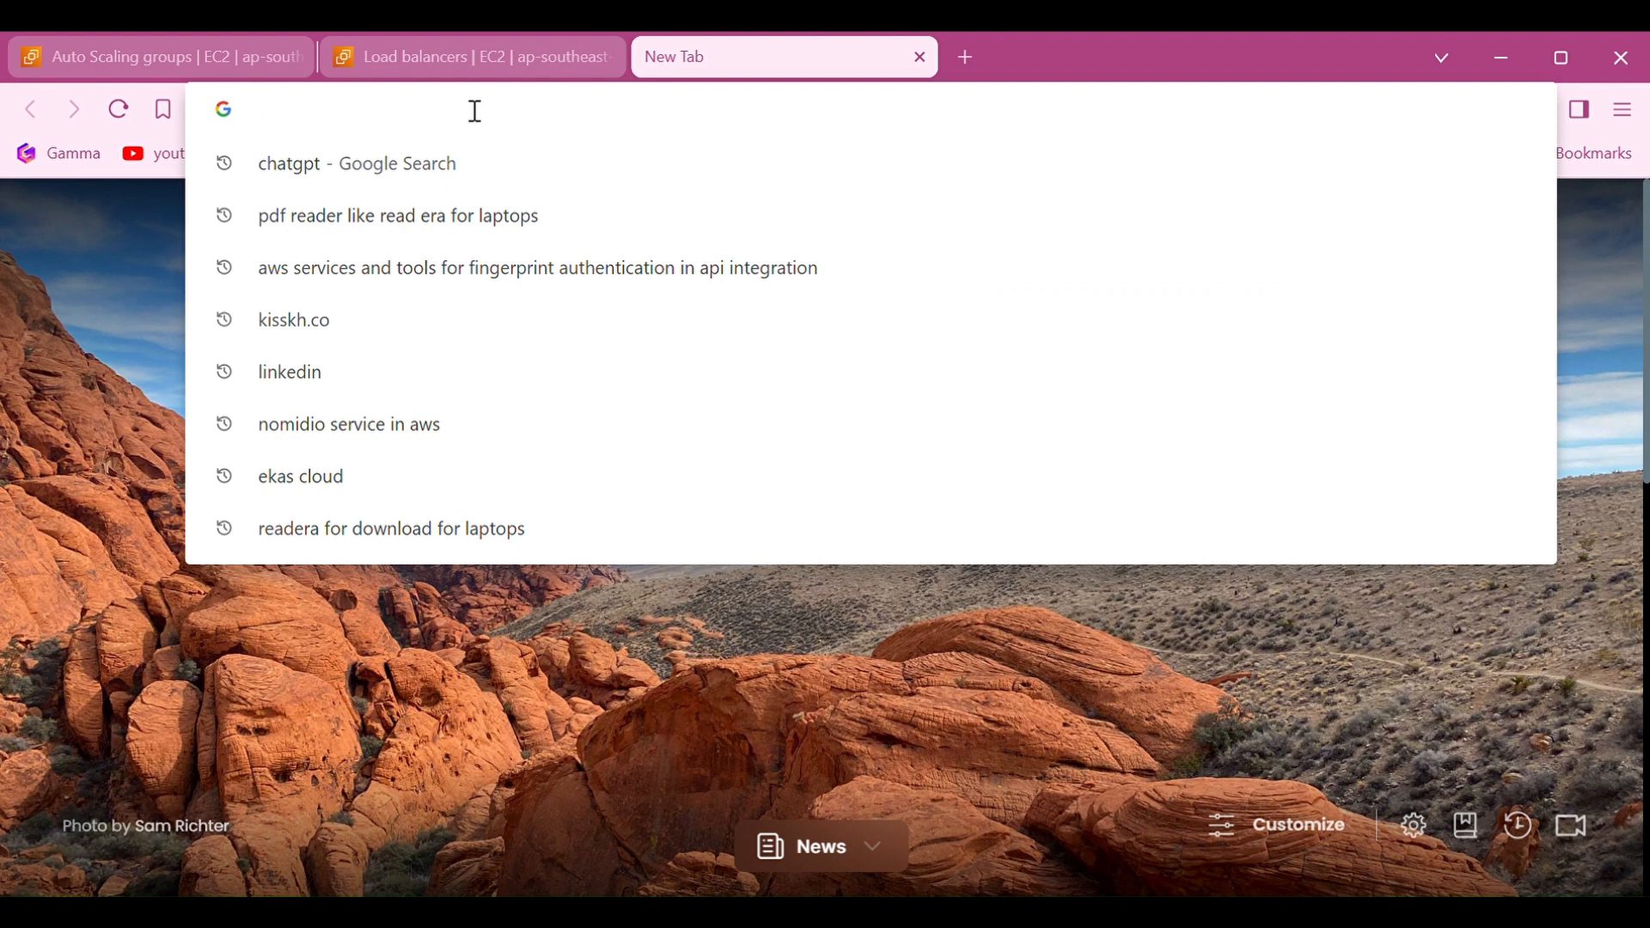
key(ctrl+v)
key(Return)
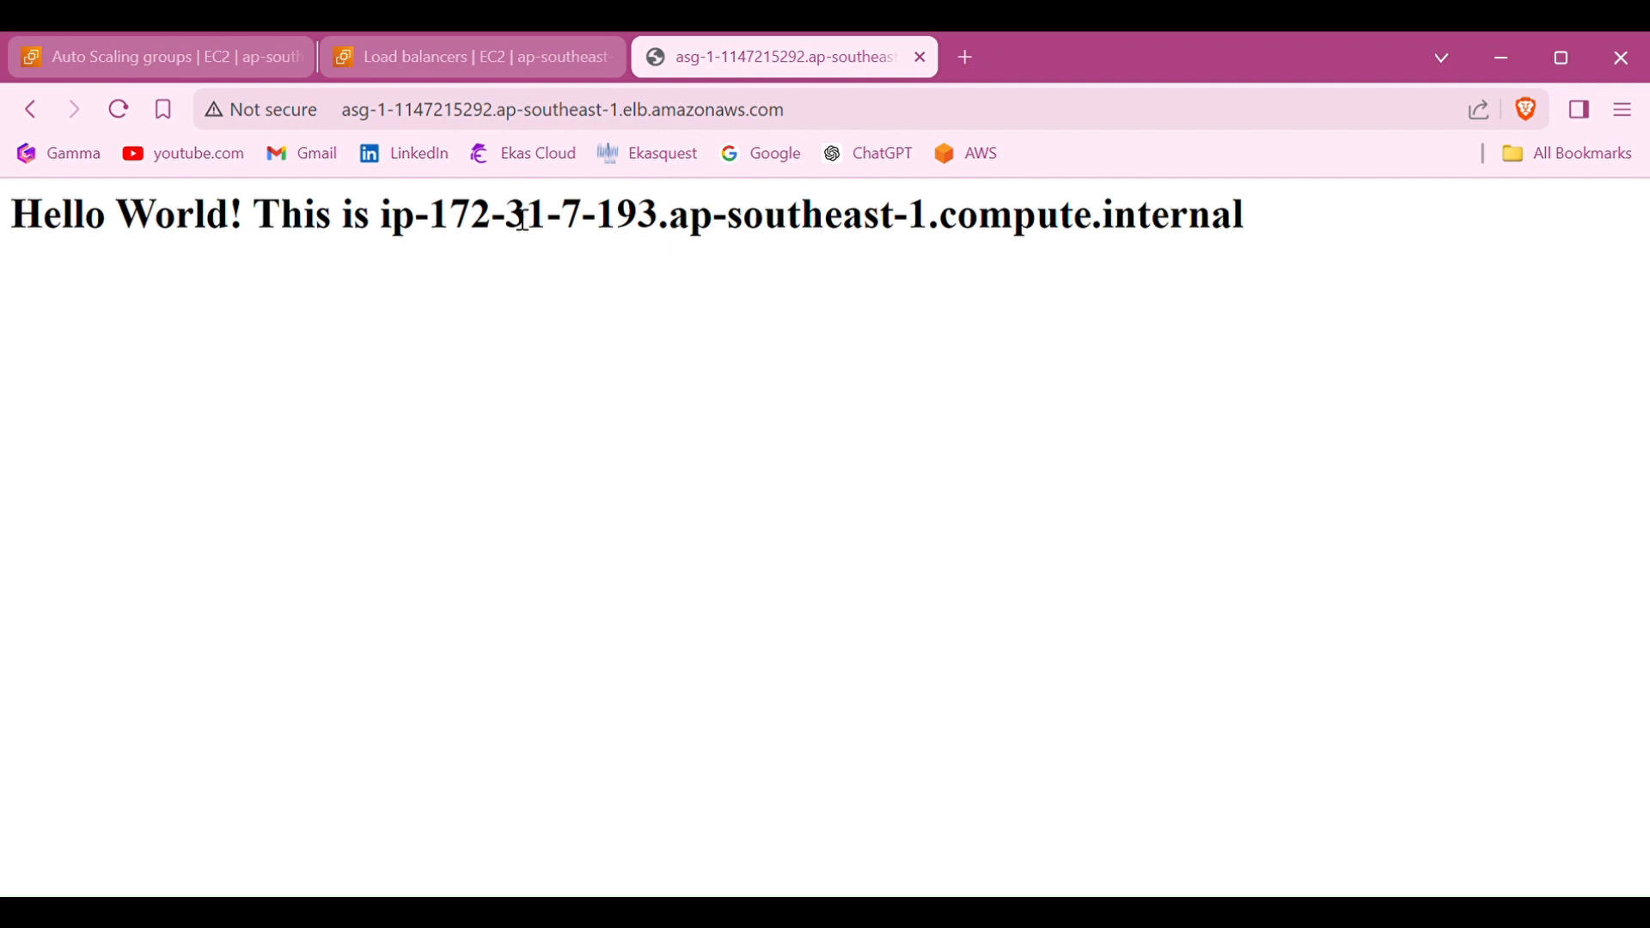
Reload the load balancer's web page several times to check which instance answers each request
click(114, 114)
click(116, 115)
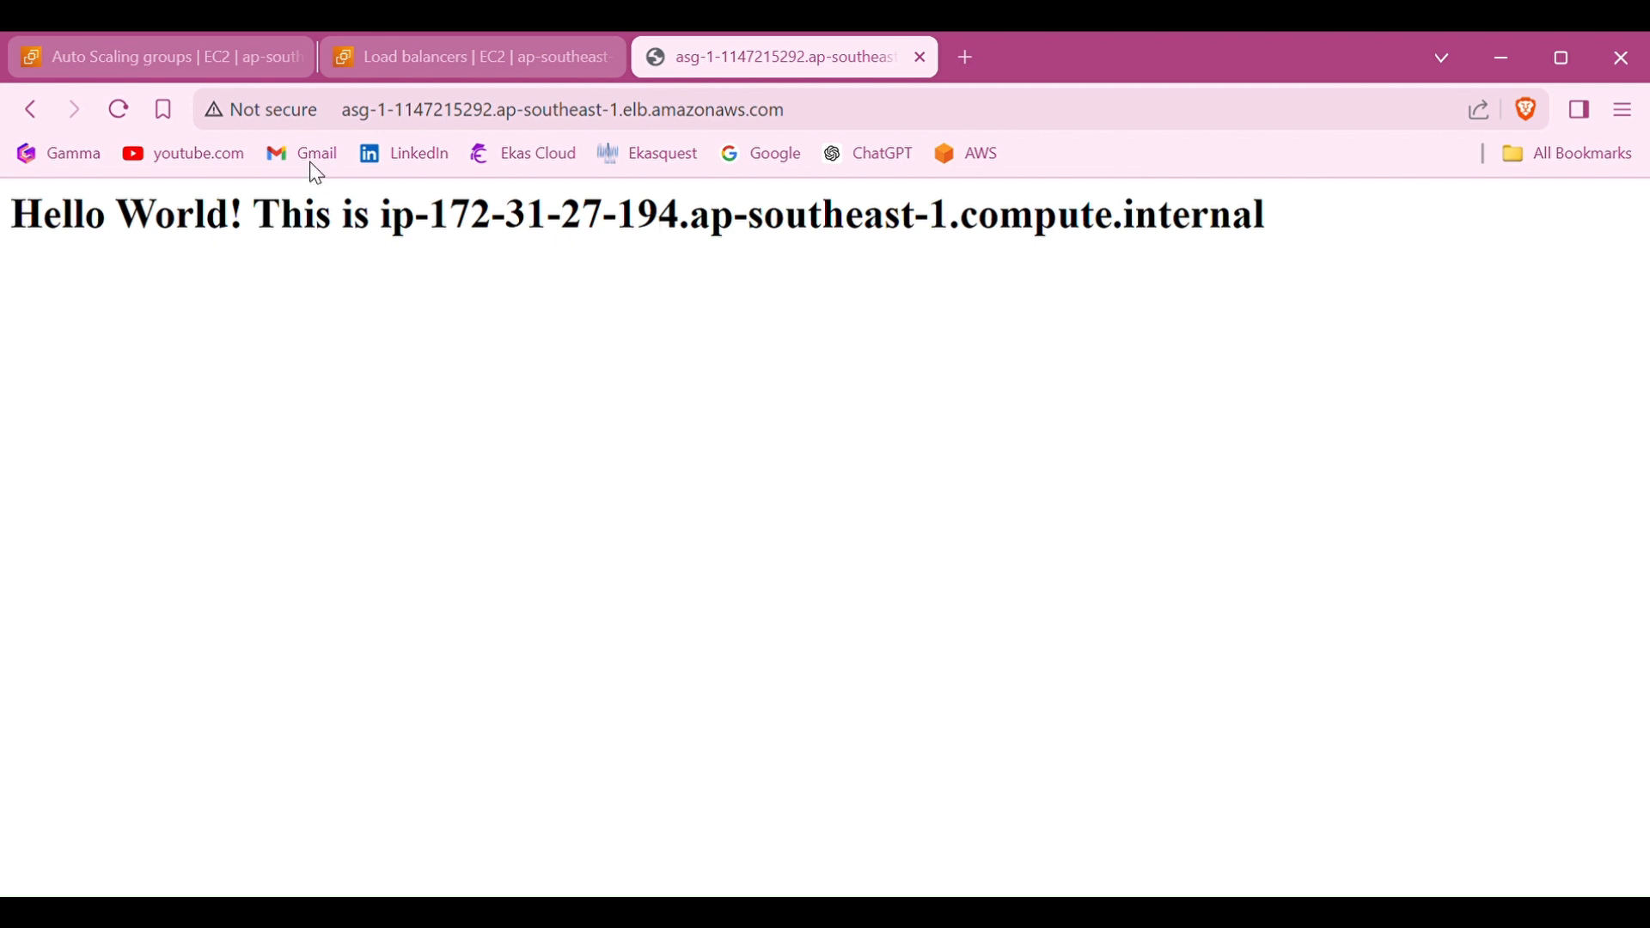
click(123, 110)
click(124, 110)
click(124, 110)
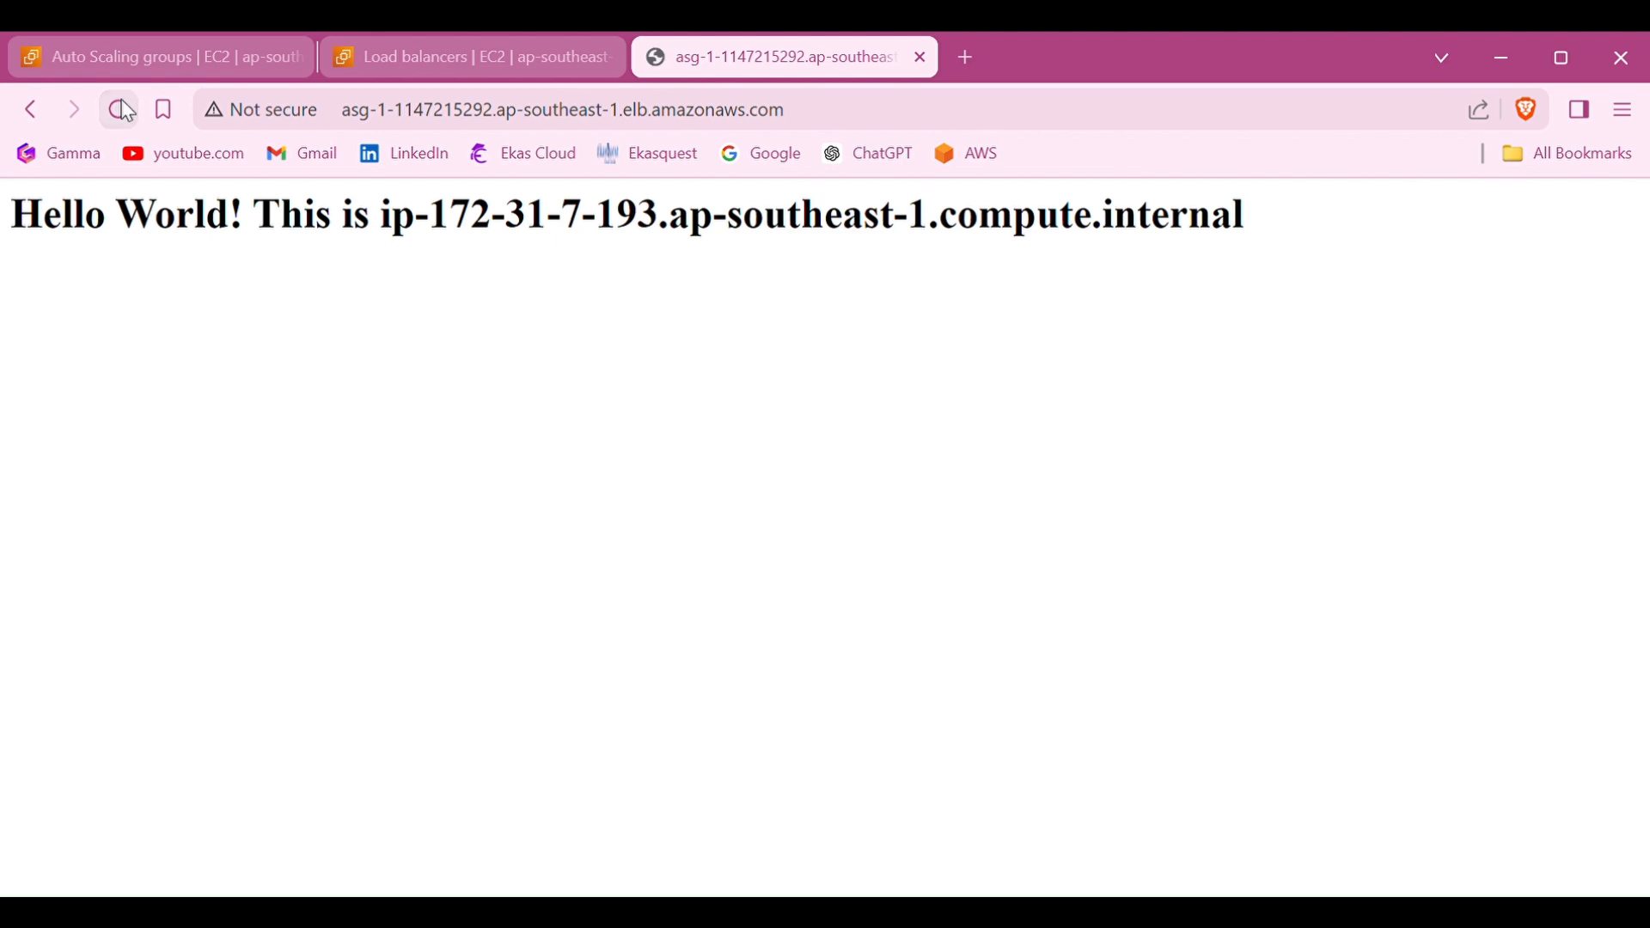
click(124, 110)
click(123, 110)
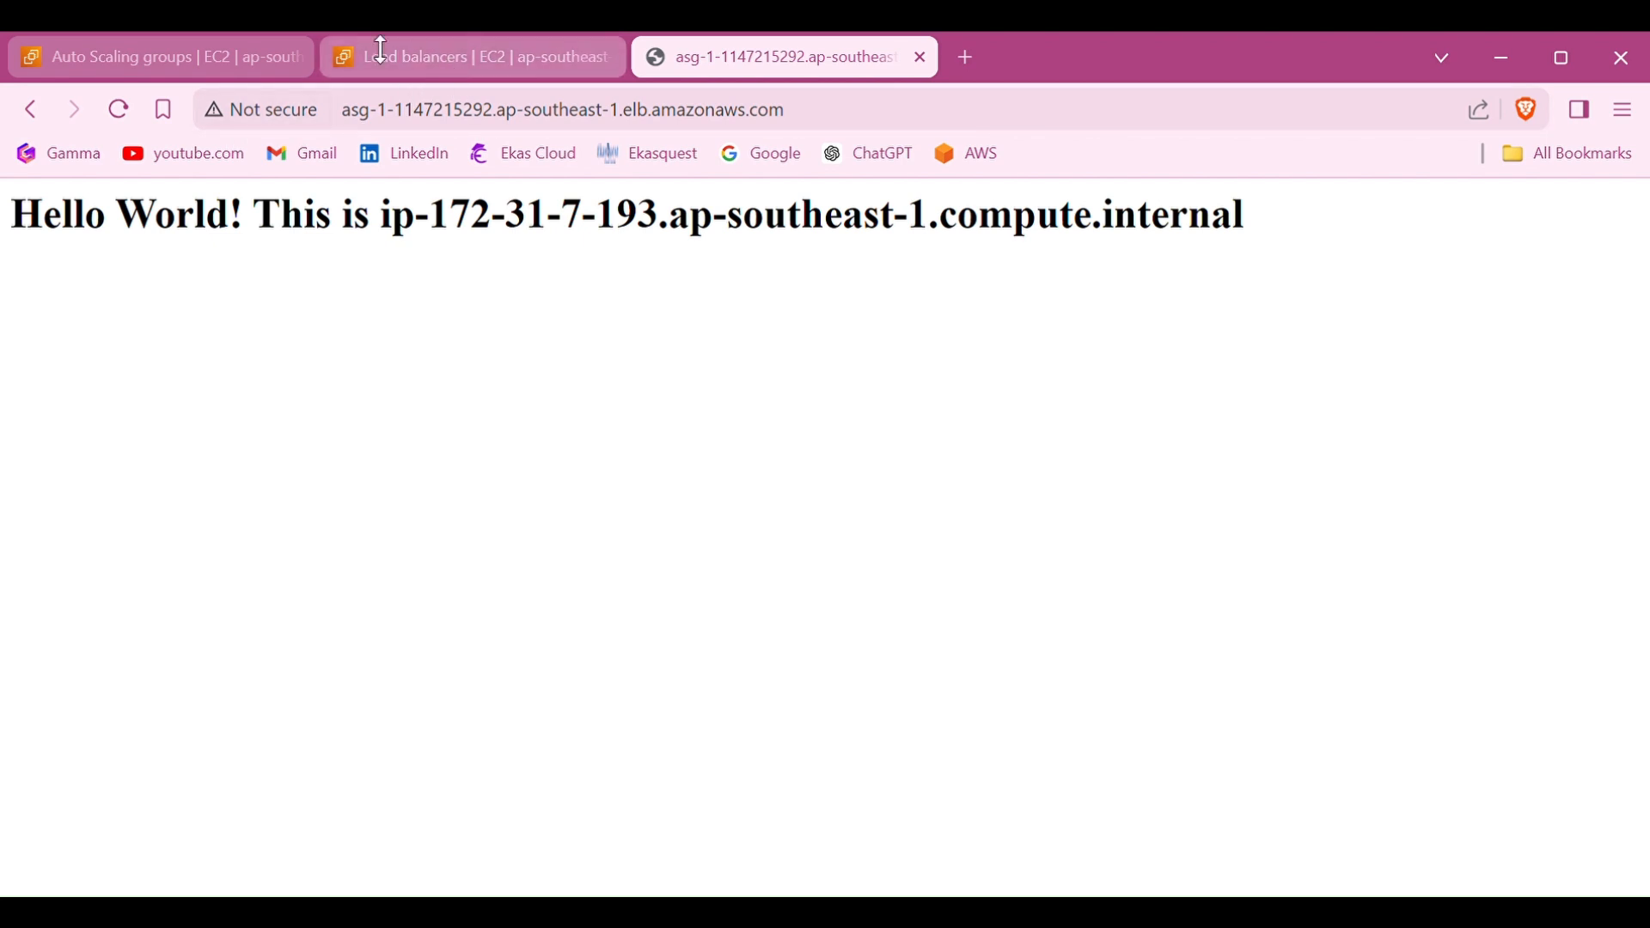
Return to the Auto Scaling groups page and open the list of running instances through the EC2 dashboard
click(233, 68)
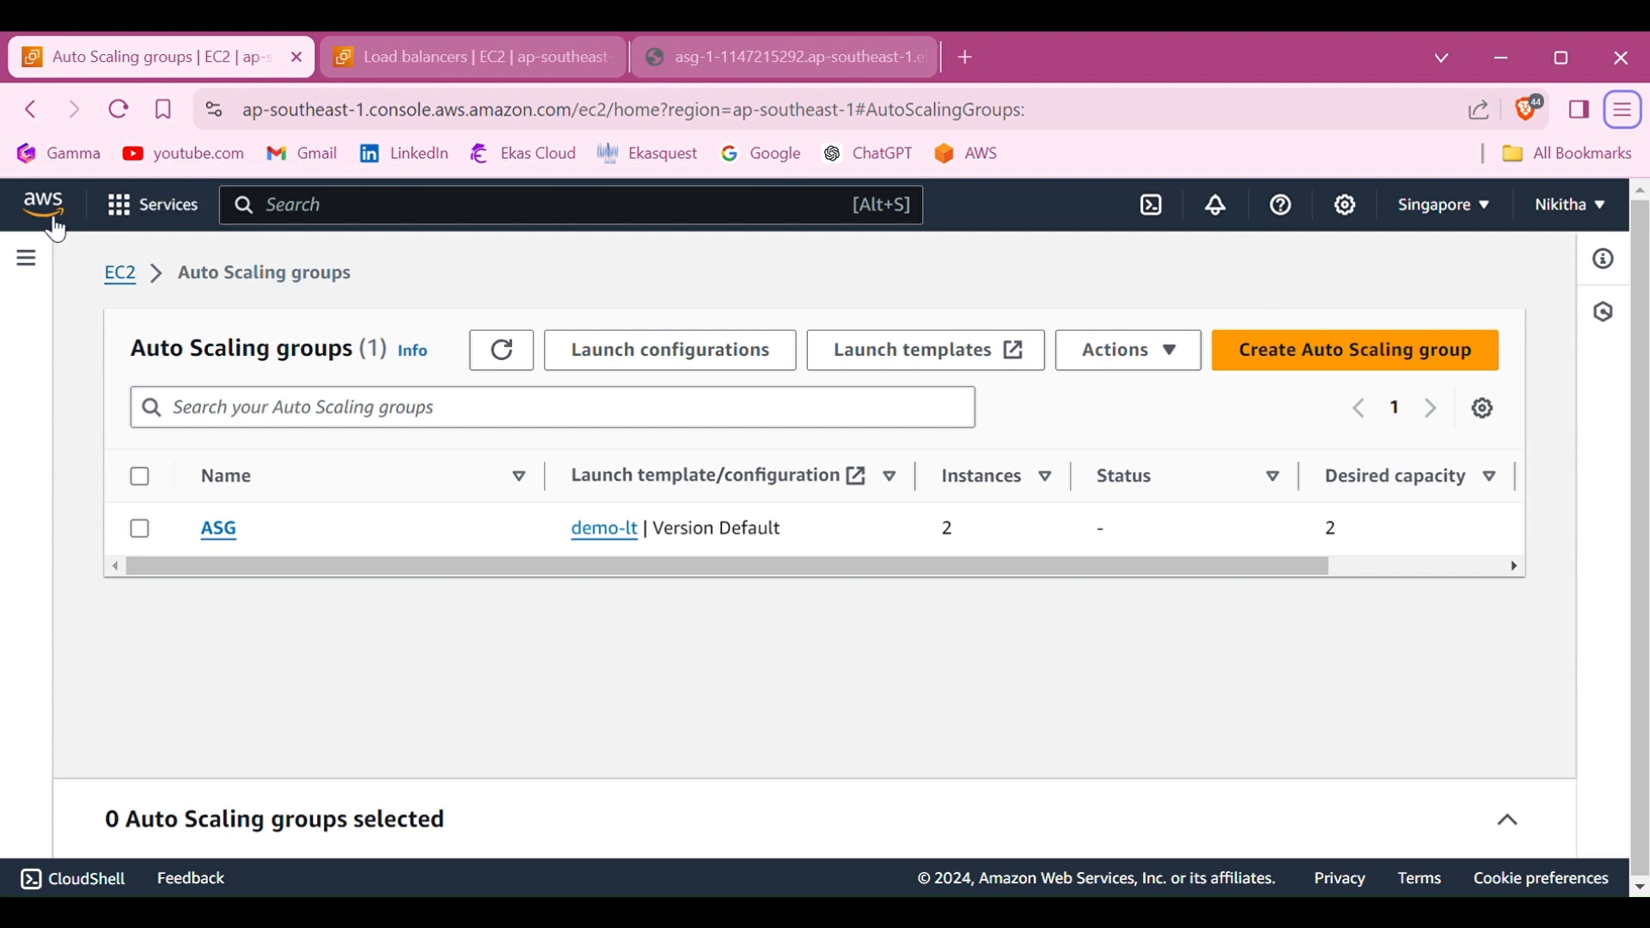
click(138, 280)
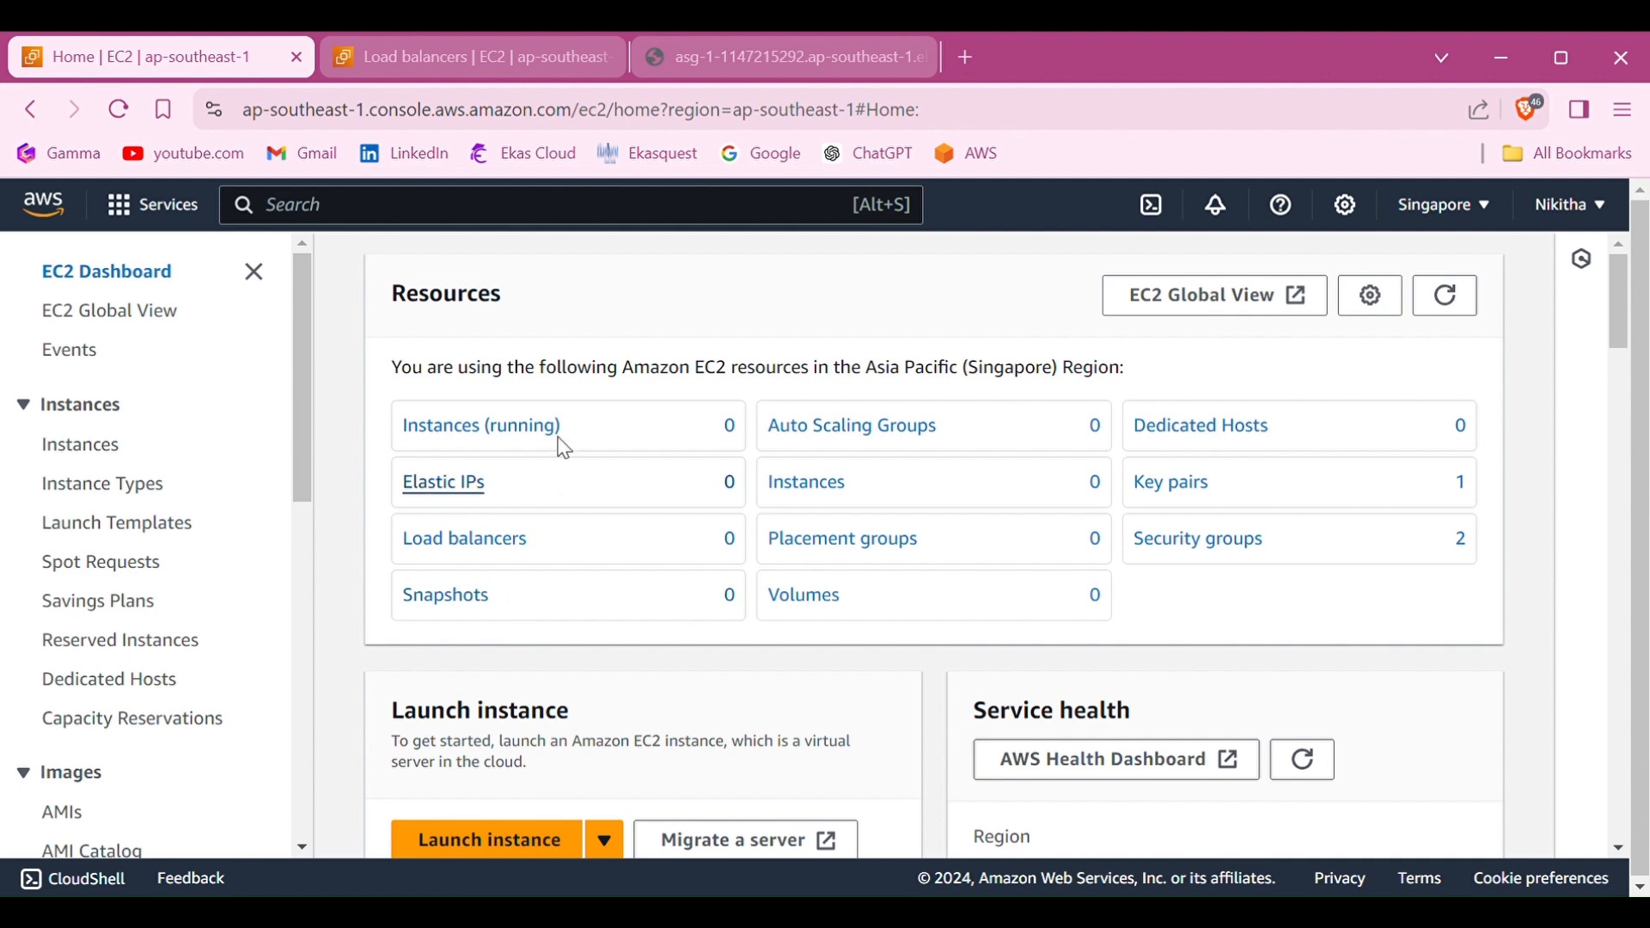
scroll(545, 534, down, 1)
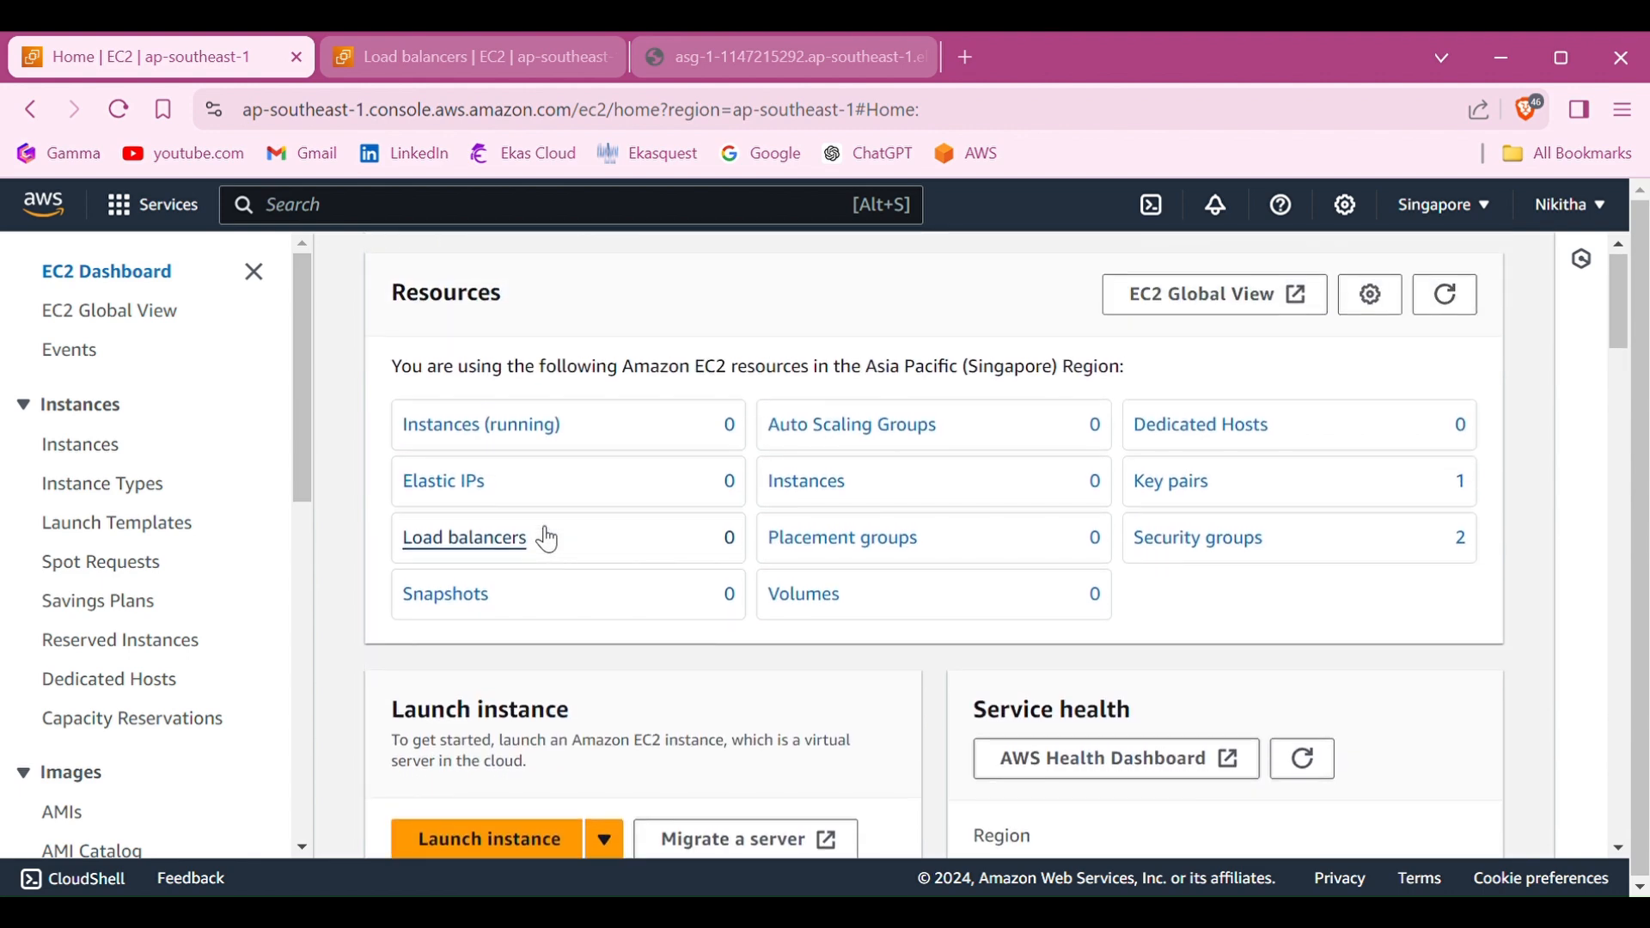
click(524, 429)
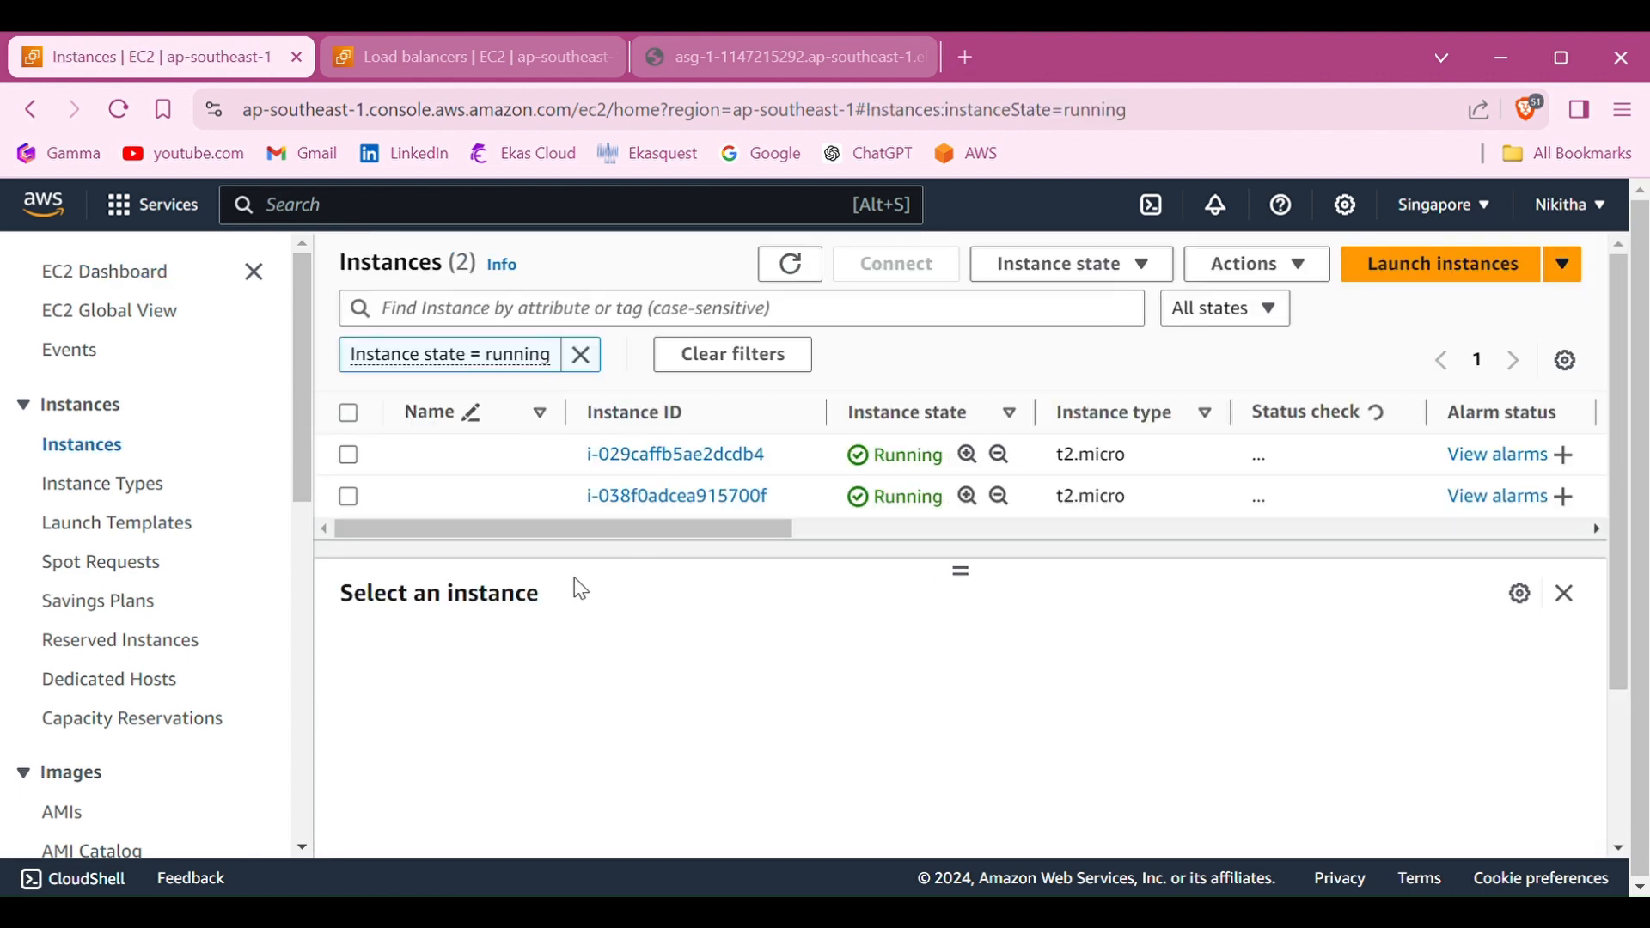
Terminate the running instance i-038f0adcea915700f and check the instance list for its replacement
click(348, 499)
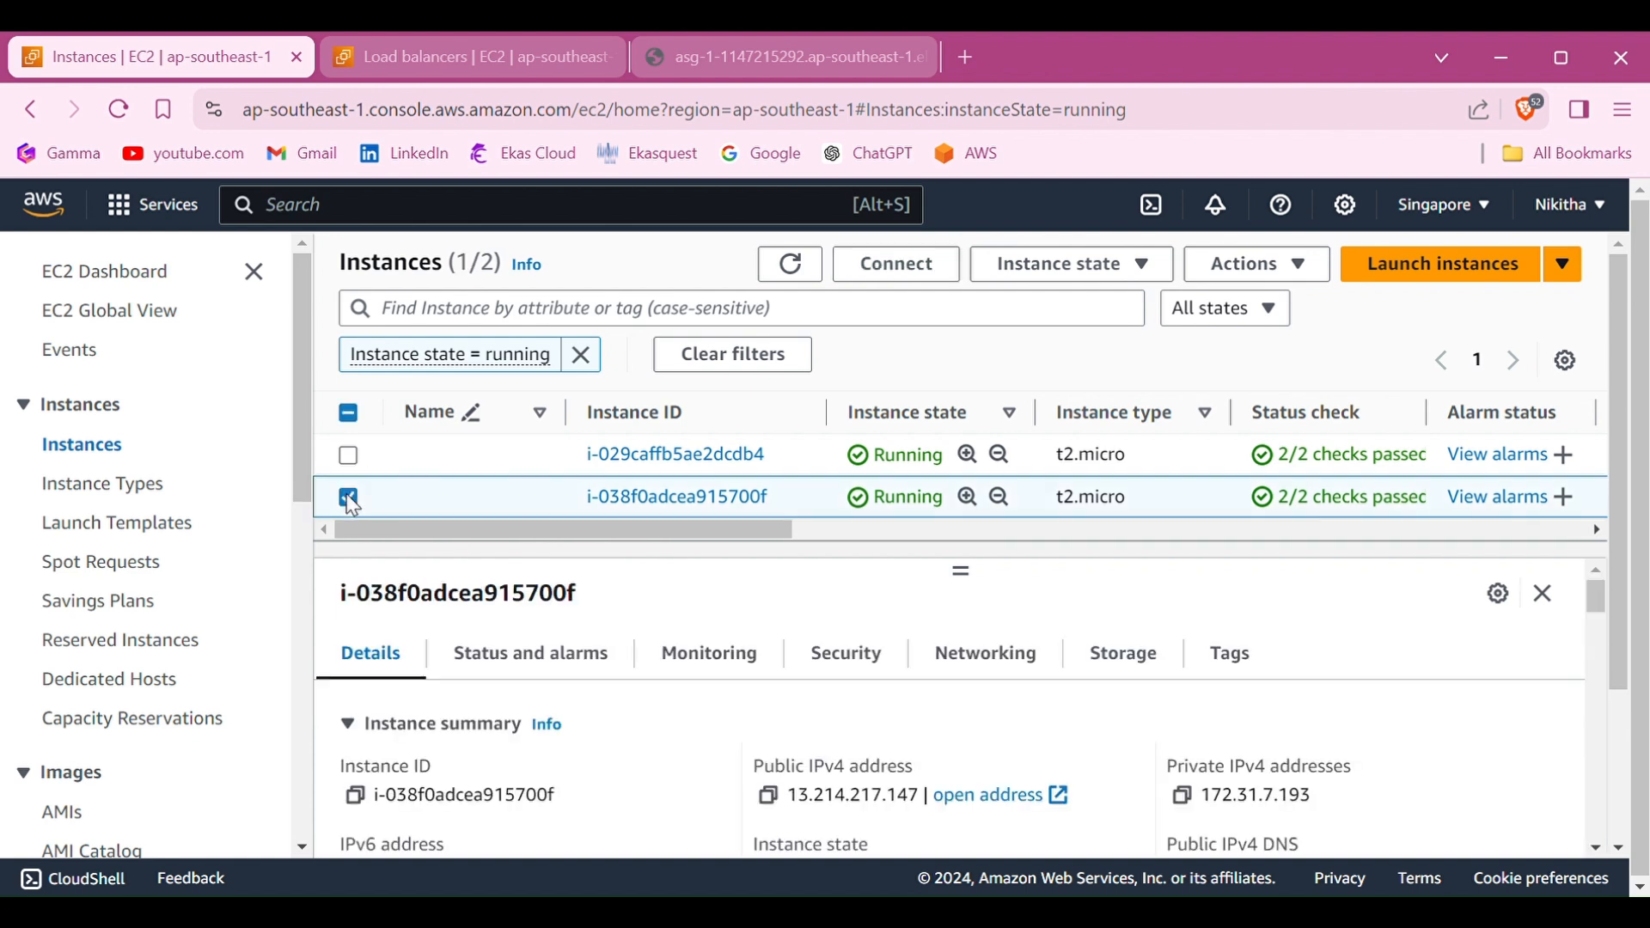
click(1057, 263)
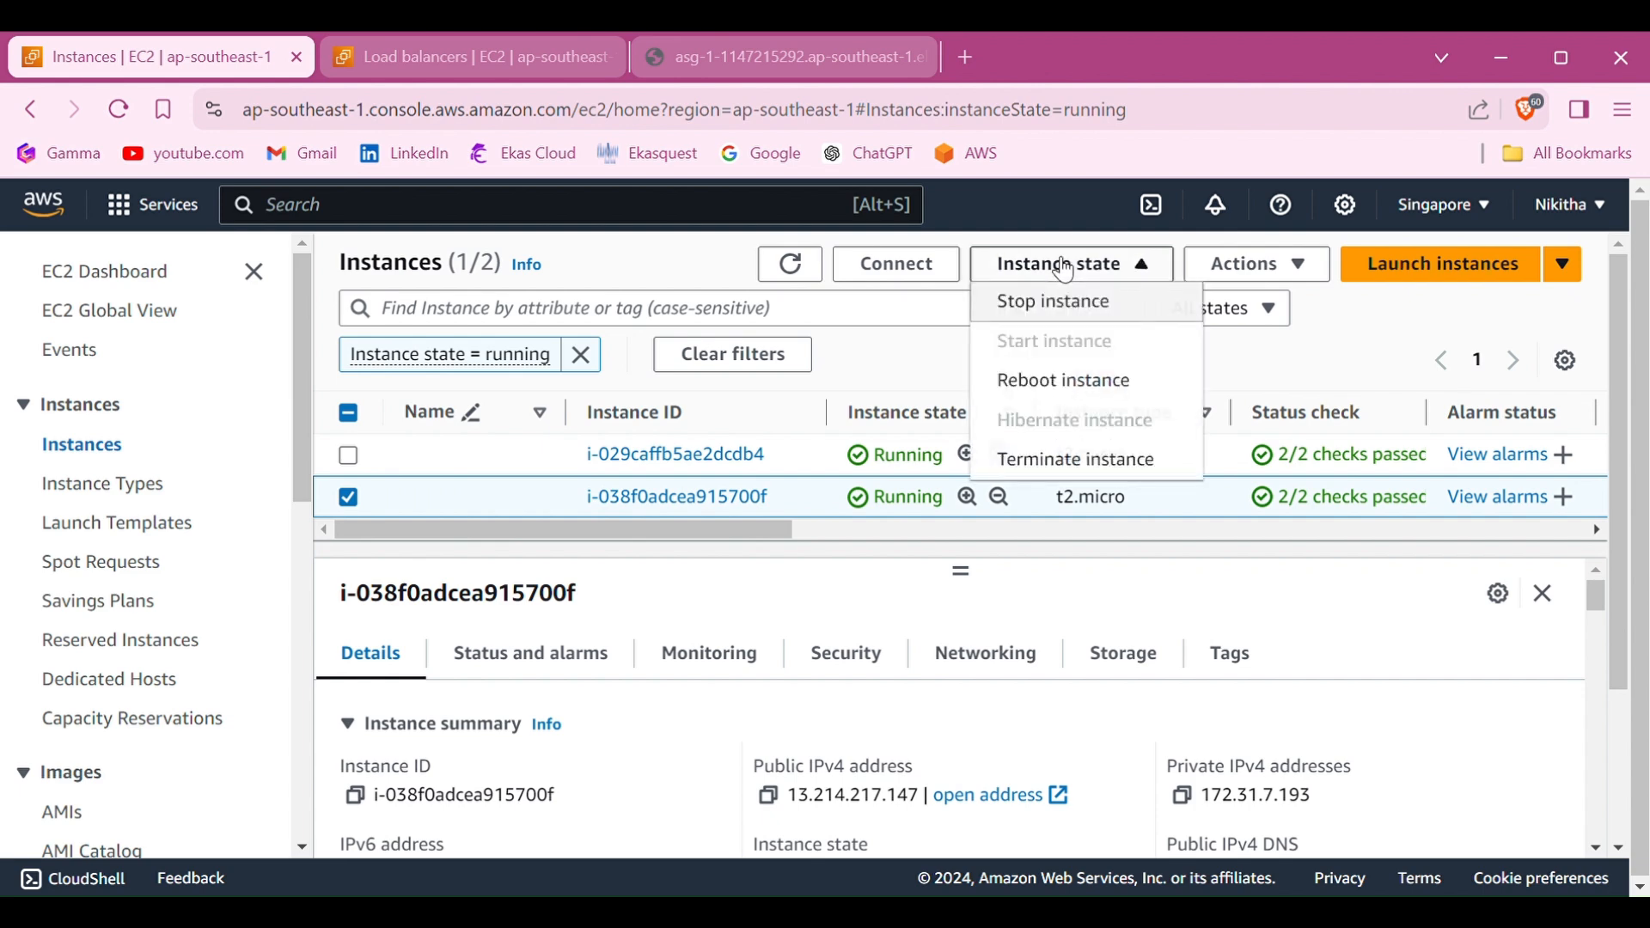
click(1038, 458)
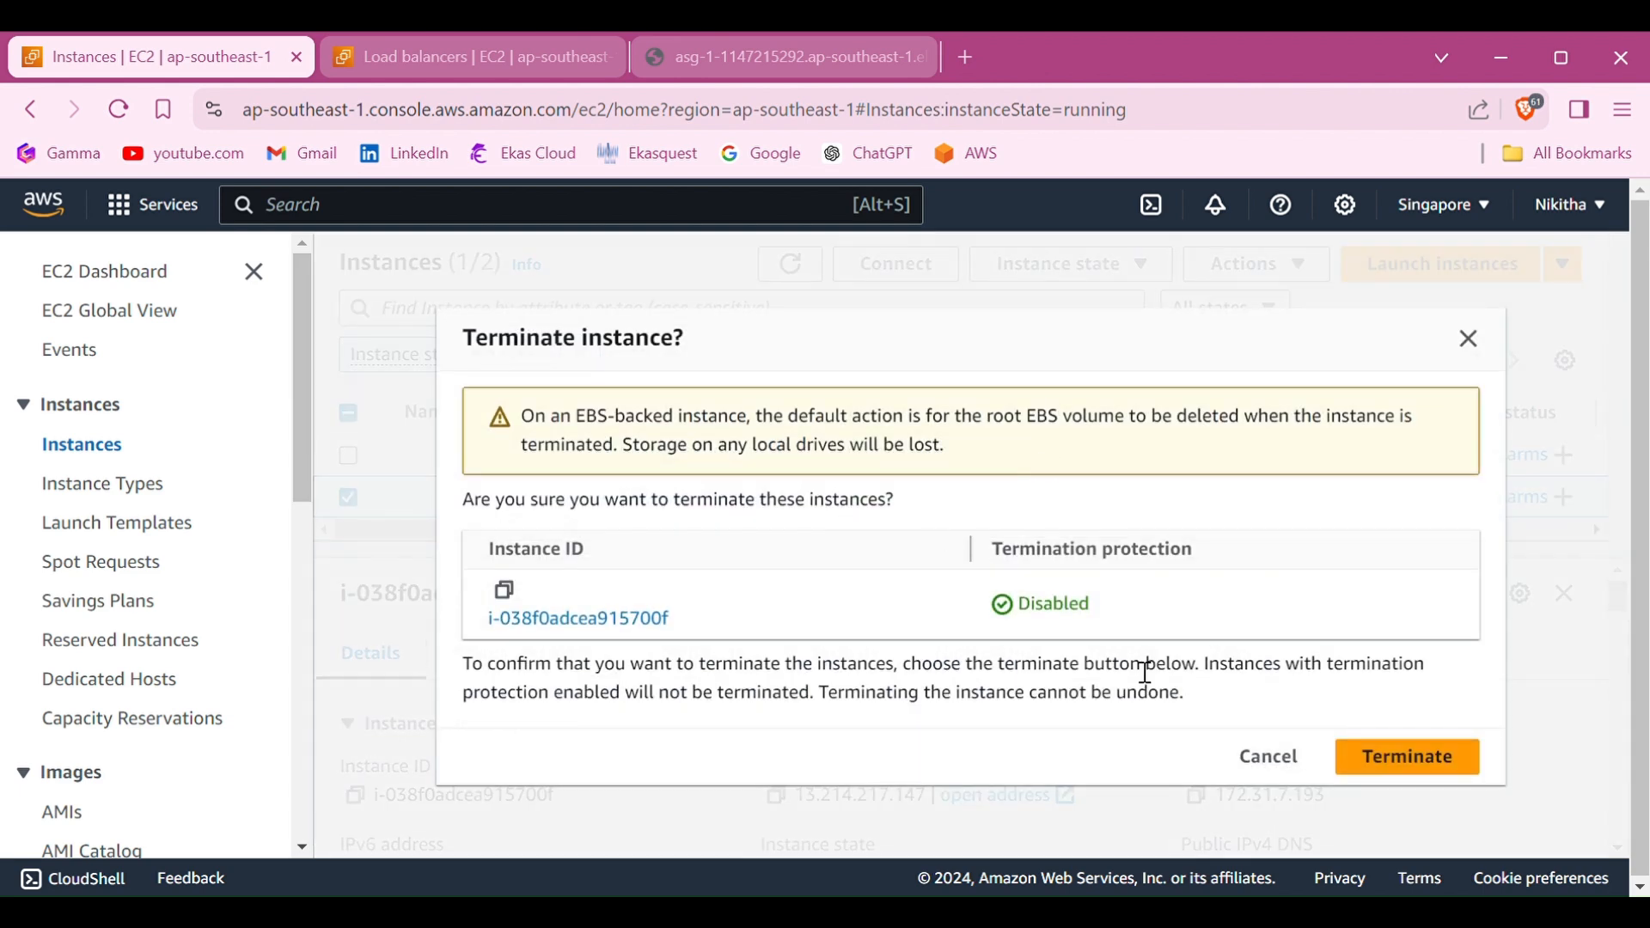
click(1358, 756)
scroll(839, 618, down, 3)
scroll(846, 623, up, 3)
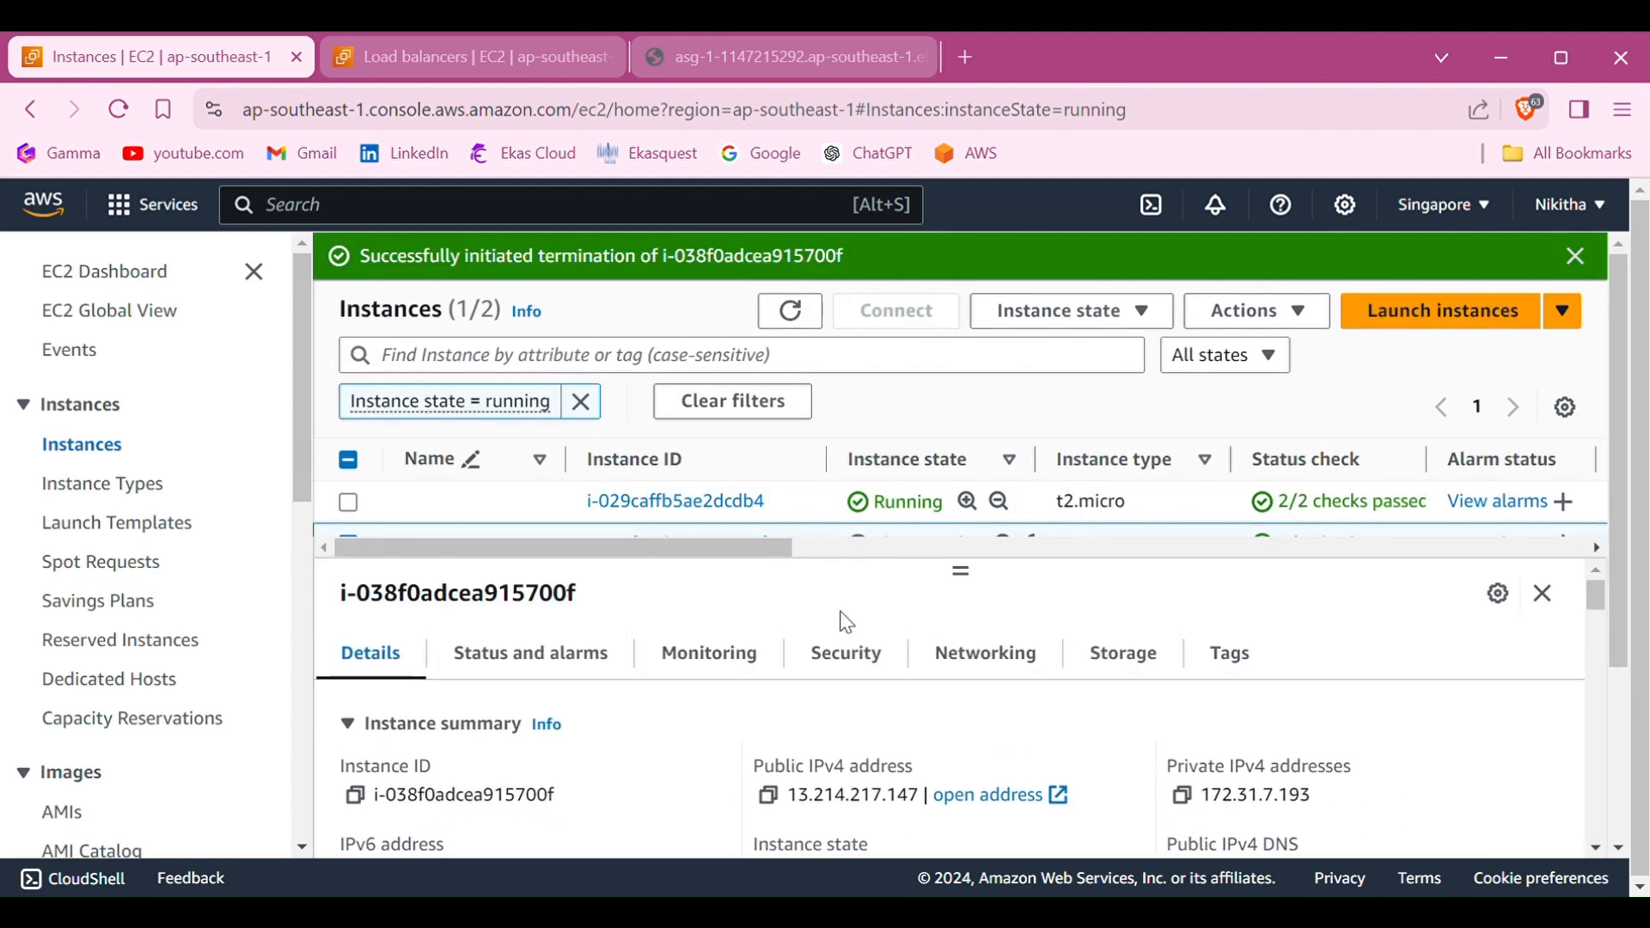
scroll(960, 451, down, 1)
scroll(963, 453, up, 1)
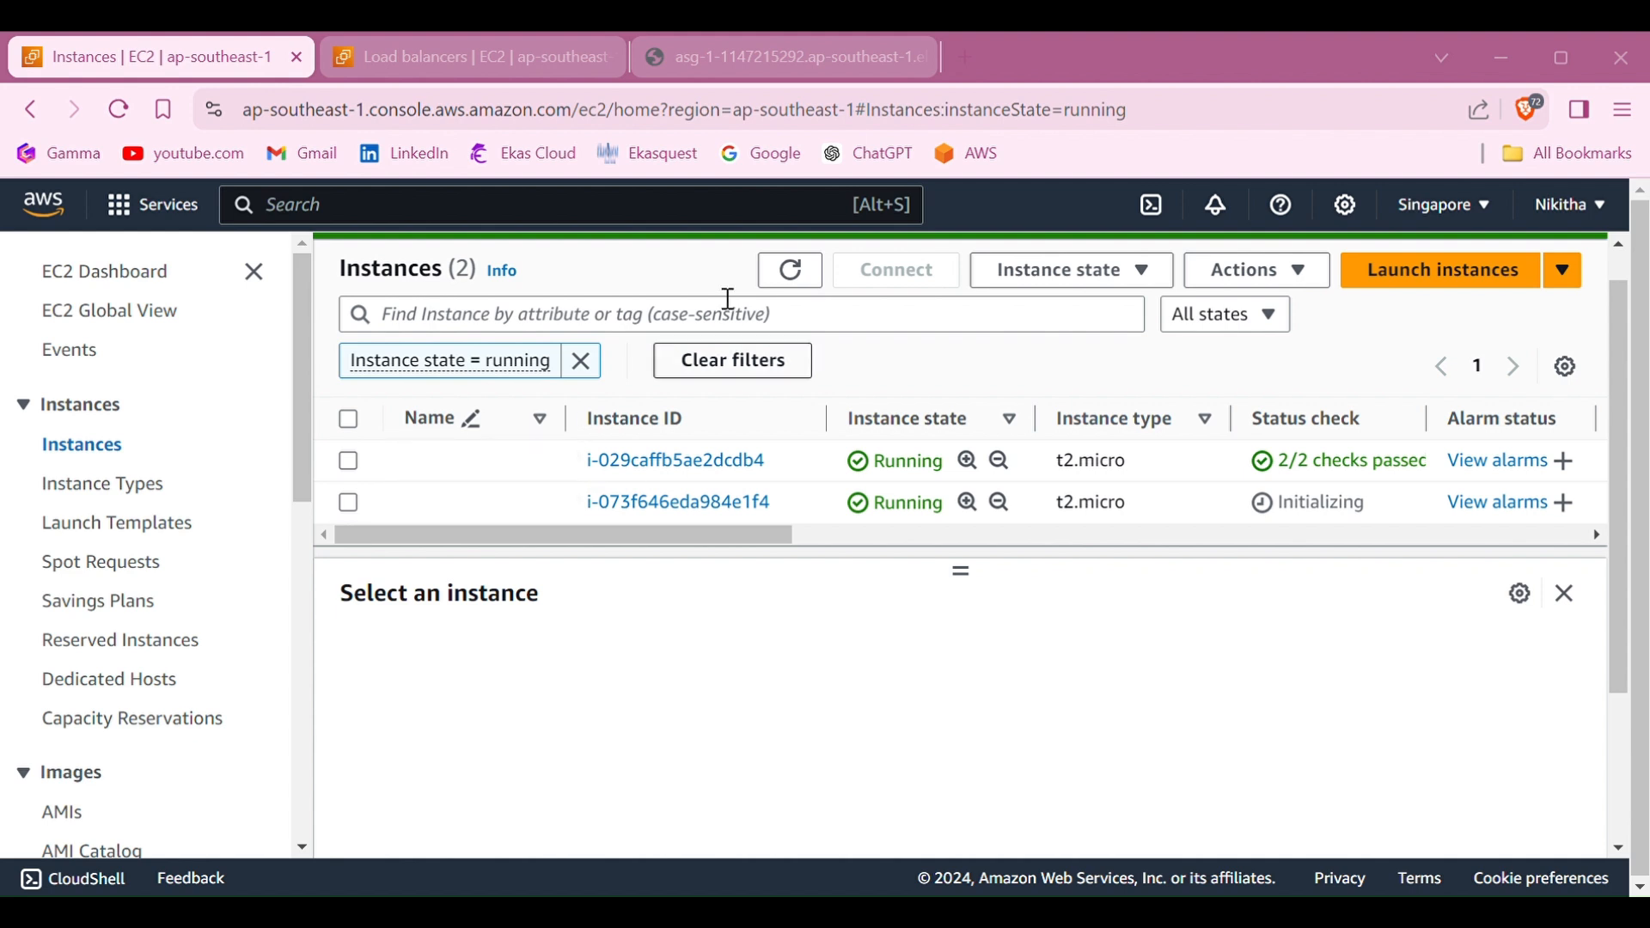
Reload the load balancer's web page repeatedly to check which instances answer after the termination, and return to the instance list
click(777, 75)
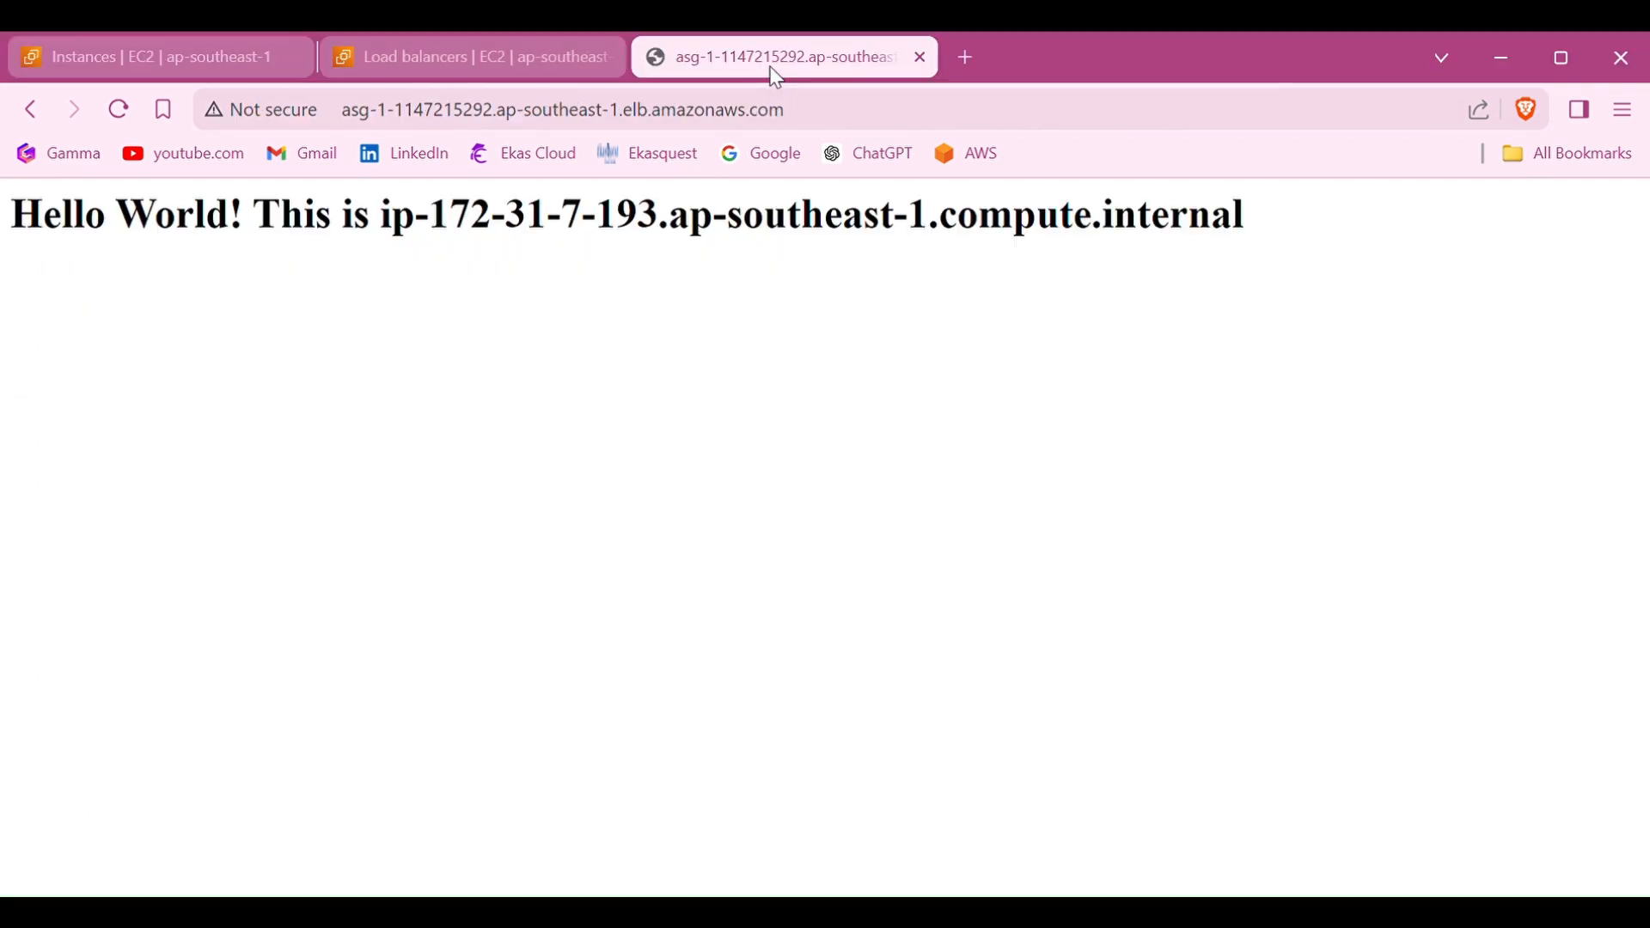
click(122, 113)
click(122, 114)
click(122, 114)
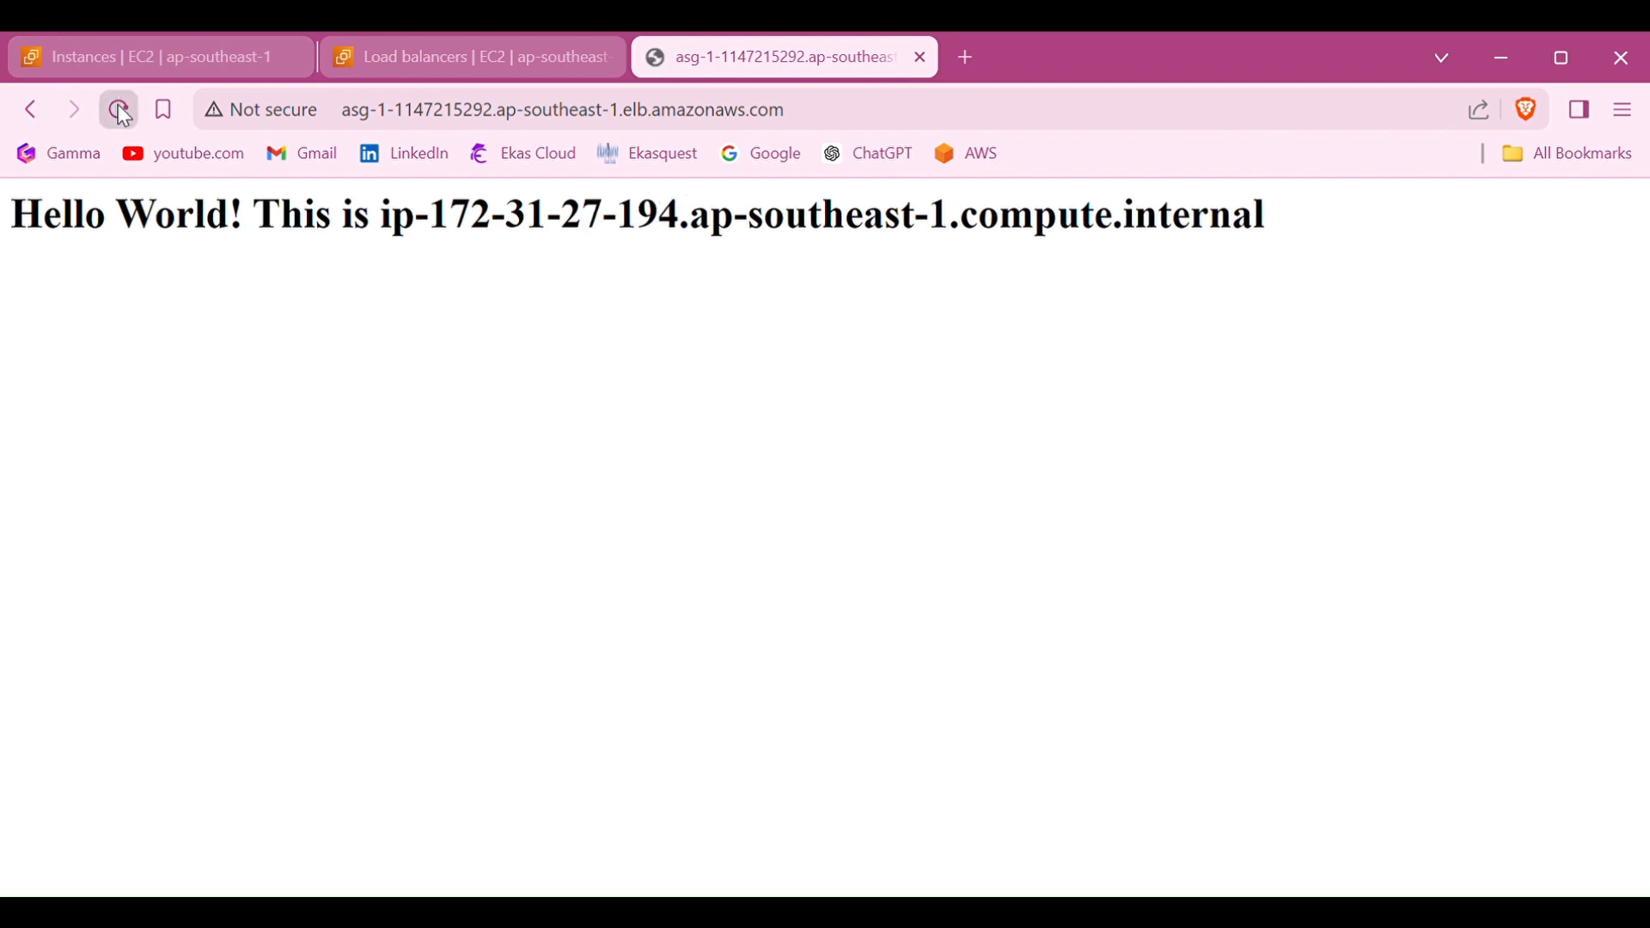
click(122, 113)
click(122, 114)
click(122, 113)
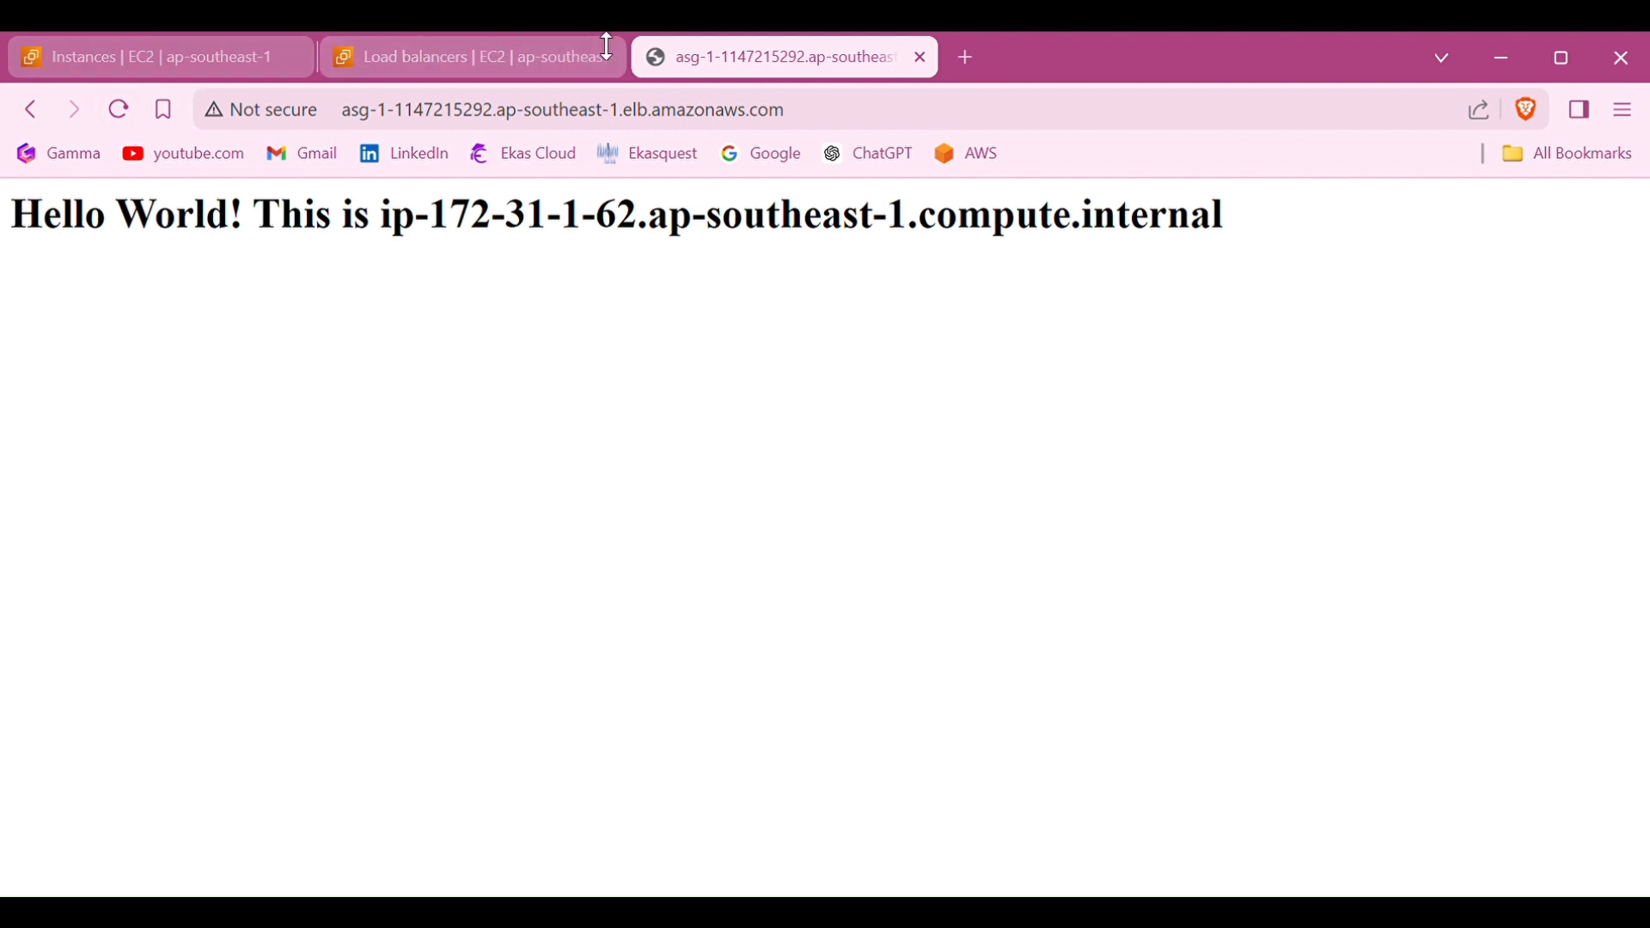
click(203, 67)
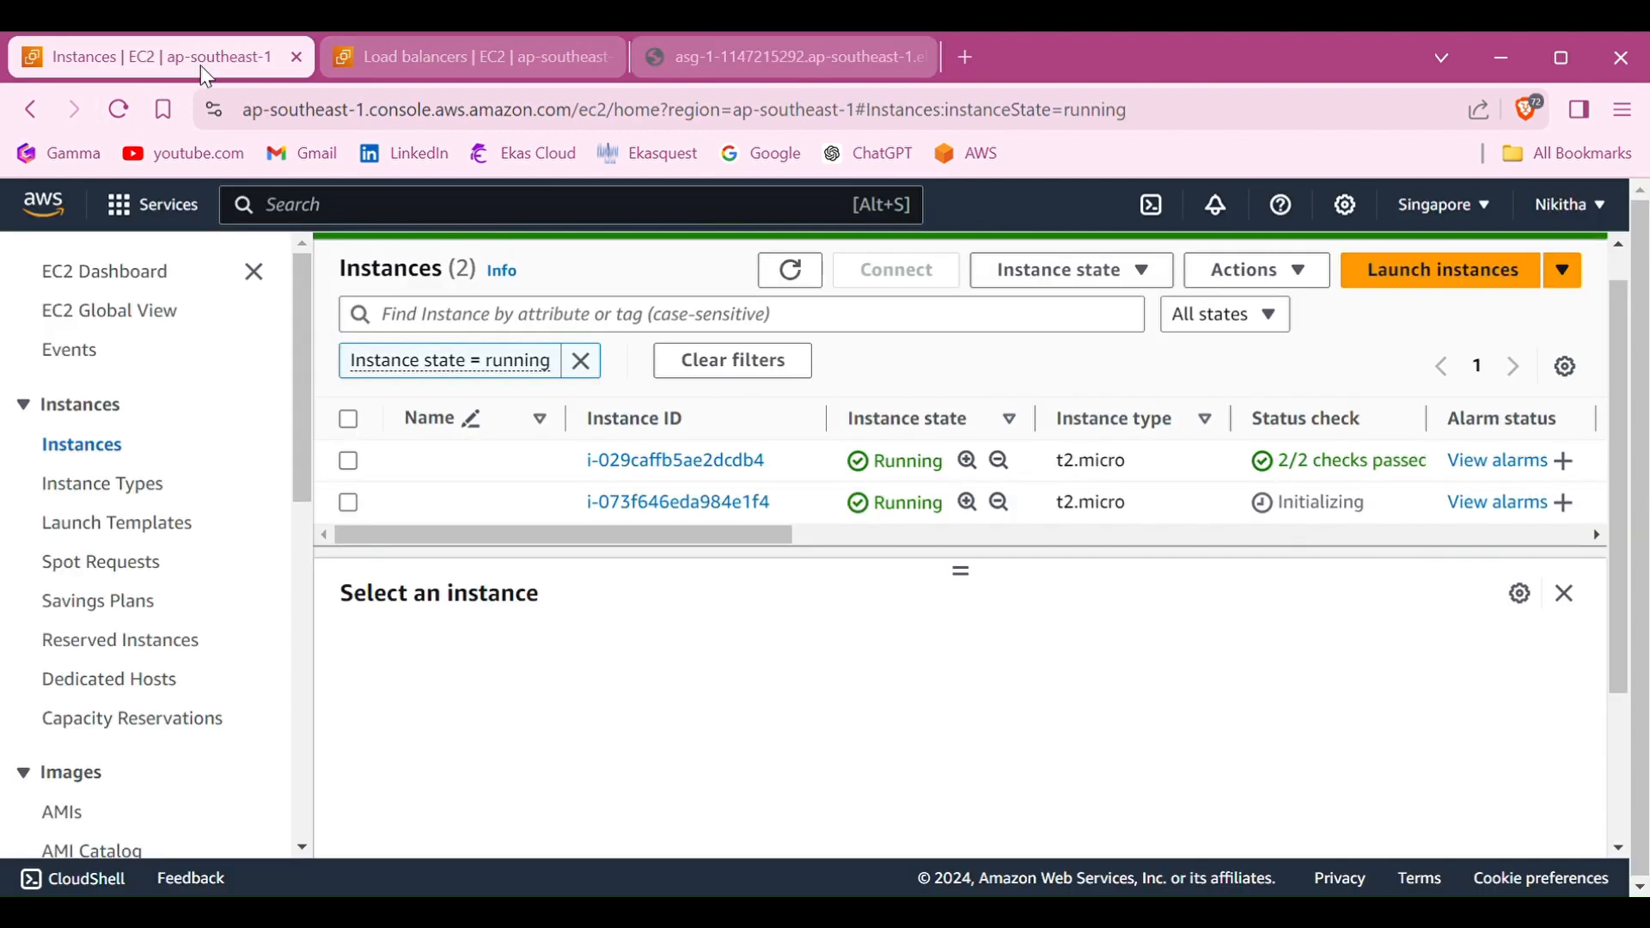